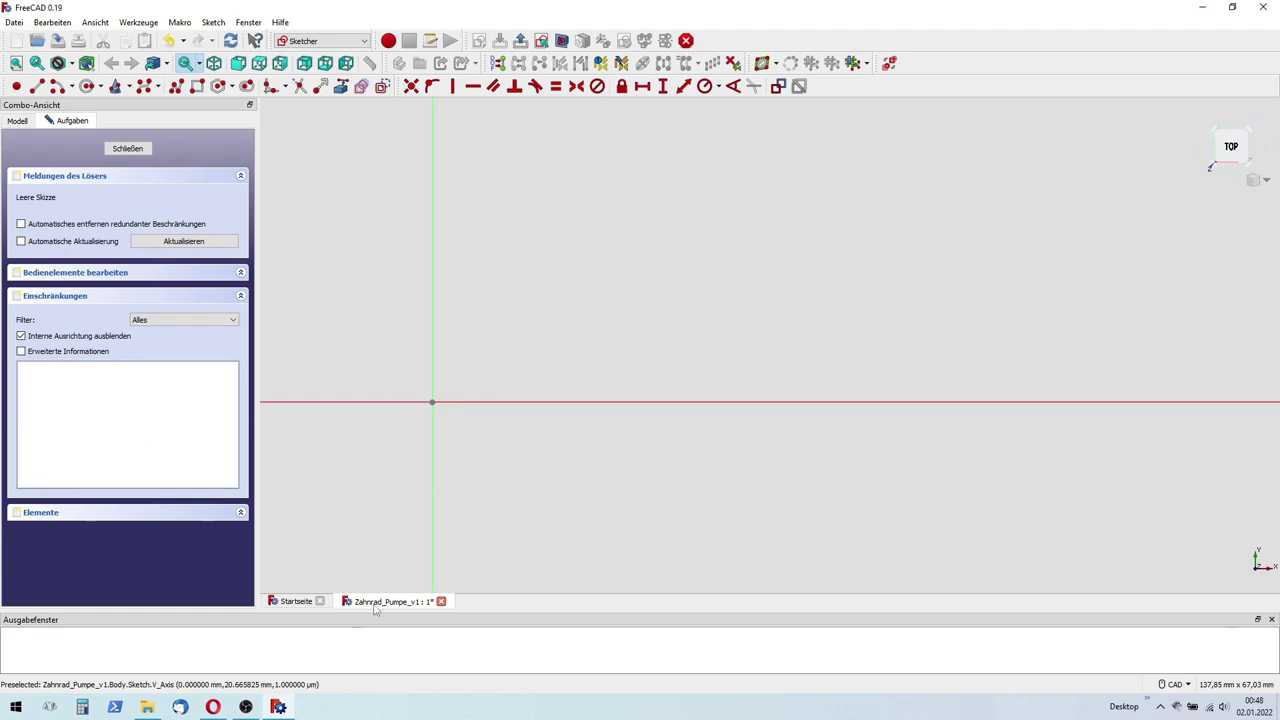
Step: Draw two slanted lines rising from the origin
{"action": "right_click", "coordinate": [563, 139]}
{"action": "left_click", "coordinate": [610, 220]}
{"action": "left_click", "coordinate": [430, 402]}
{"action": "left_click", "coordinate": [560, 309]}
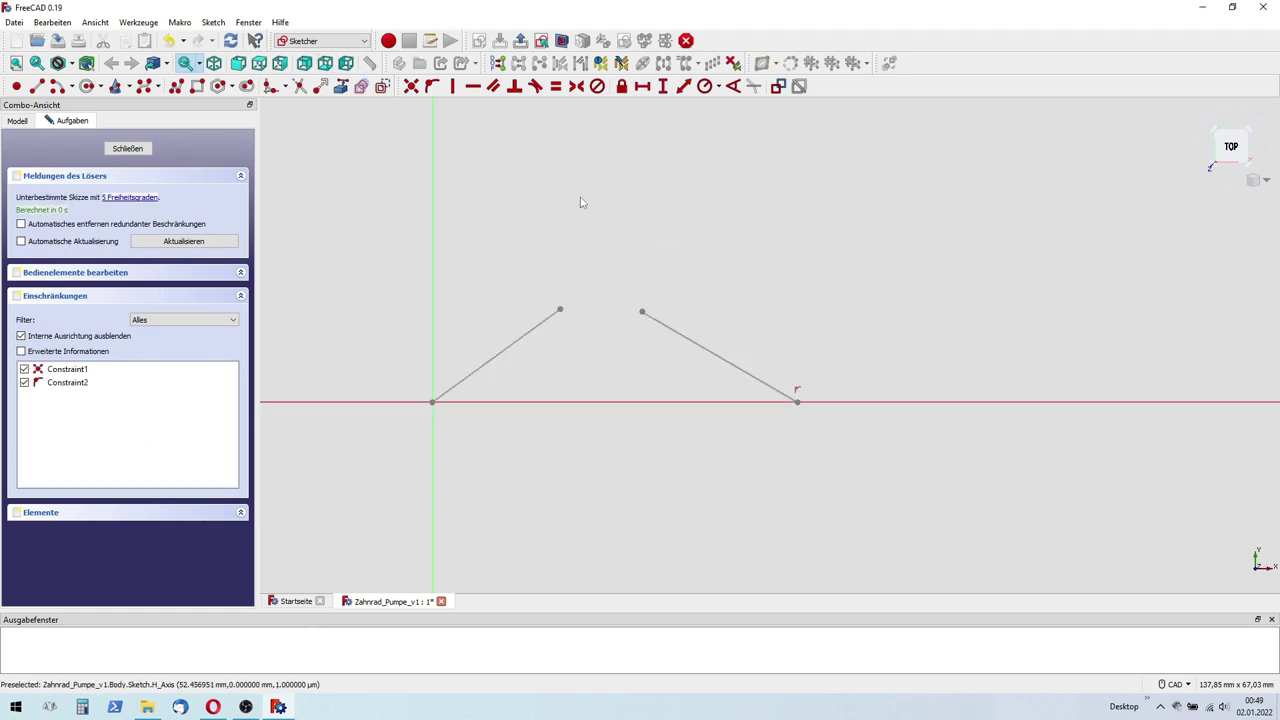
Step: Make the two lines equal, give the left one a 20 mm length, and hide both constraints
{"action": "left_click", "coordinate": [523, 338]}
{"action": "left_click", "coordinate": [556, 87]}
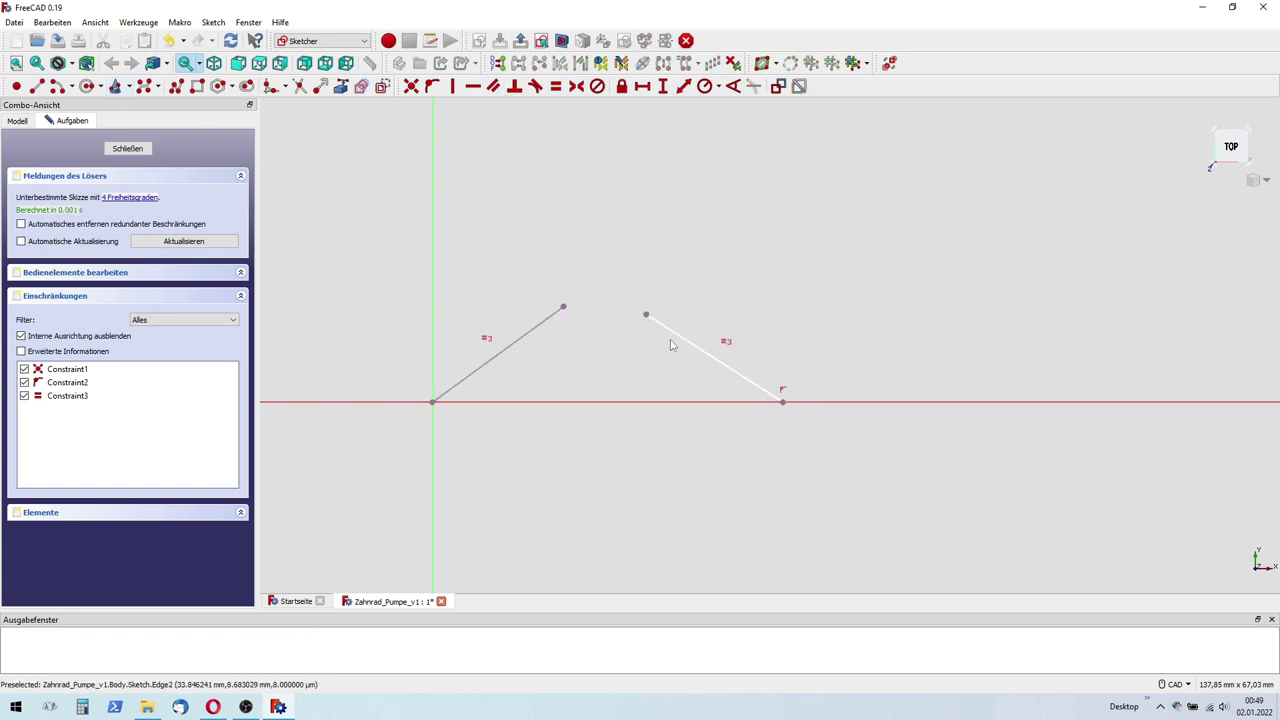
{"action": "left_click", "coordinate": [519, 340]}
{"action": "type", "text": "20"}
{"action": "key", "text": "Return"}
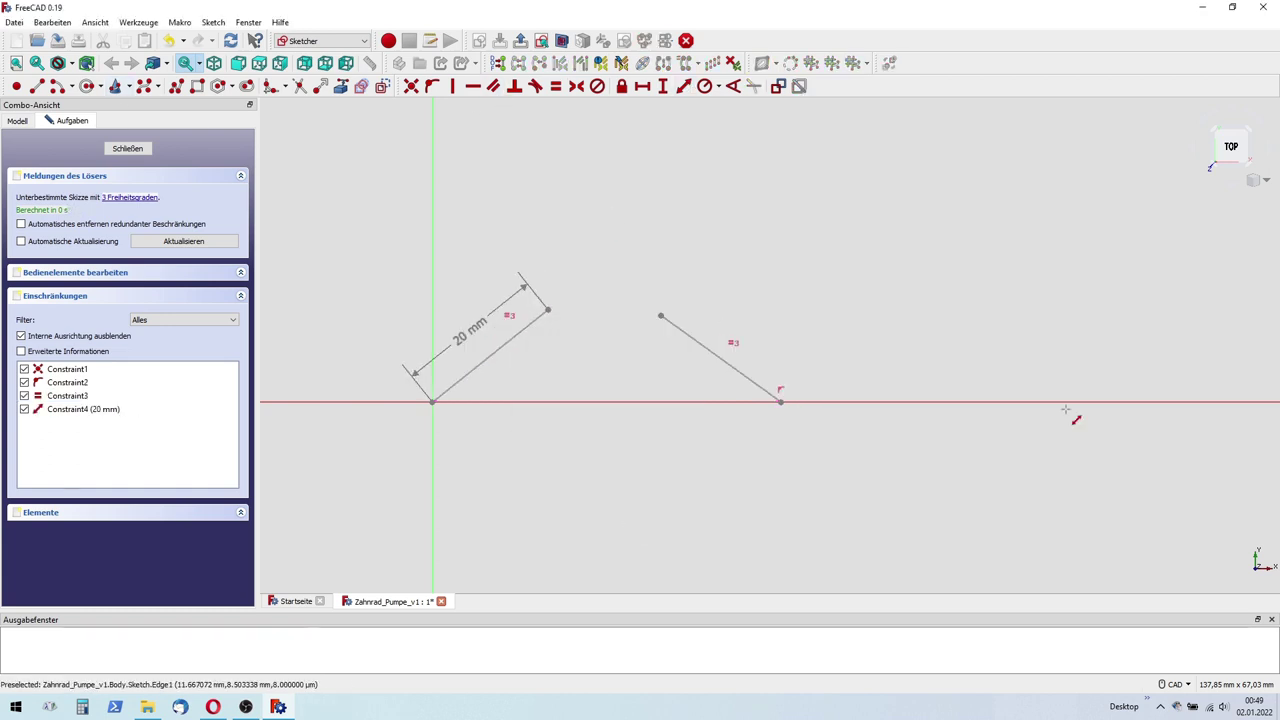
{"action": "left_click", "coordinate": [737, 340]}
{"action": "left_click", "coordinate": [470, 330]}
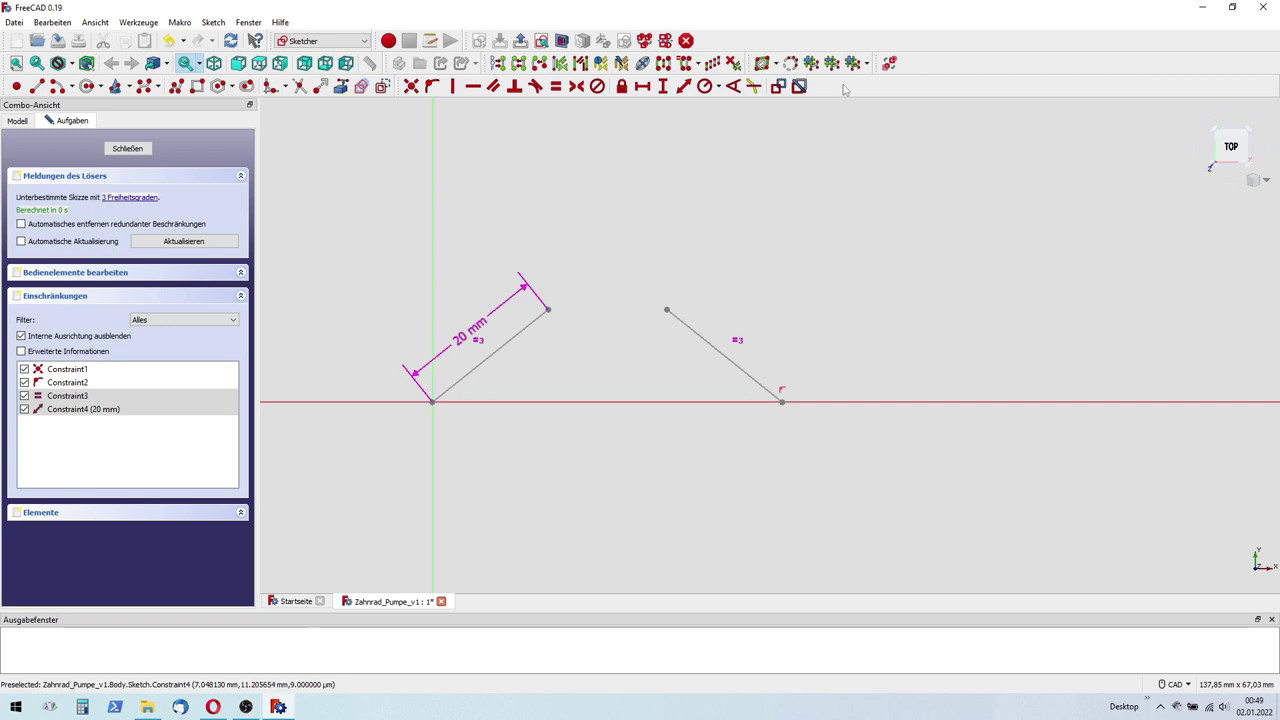
{"action": "key", "text": "shift+v"}
Step: Set a hidden 40 mm horizontal distance from the origin to the right line's foot
{"action": "left_click", "coordinate": [642, 86]}
{"action": "left_click", "coordinate": [432, 401]}
{"action": "left_click", "coordinate": [734, 401]}
{"action": "type", "text": "40"}
{"action": "key", "text": "Return"}
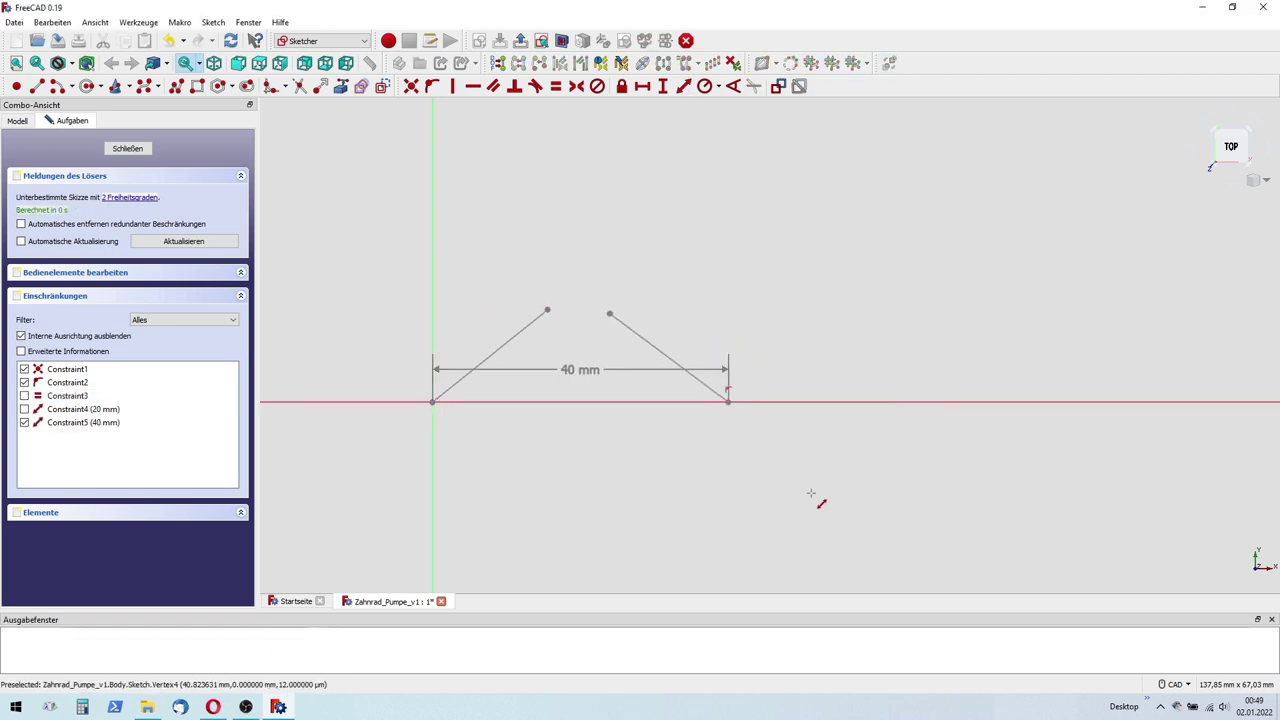
{"action": "left_click", "coordinate": [582, 456]}
{"action": "key", "text": "shift+v"}
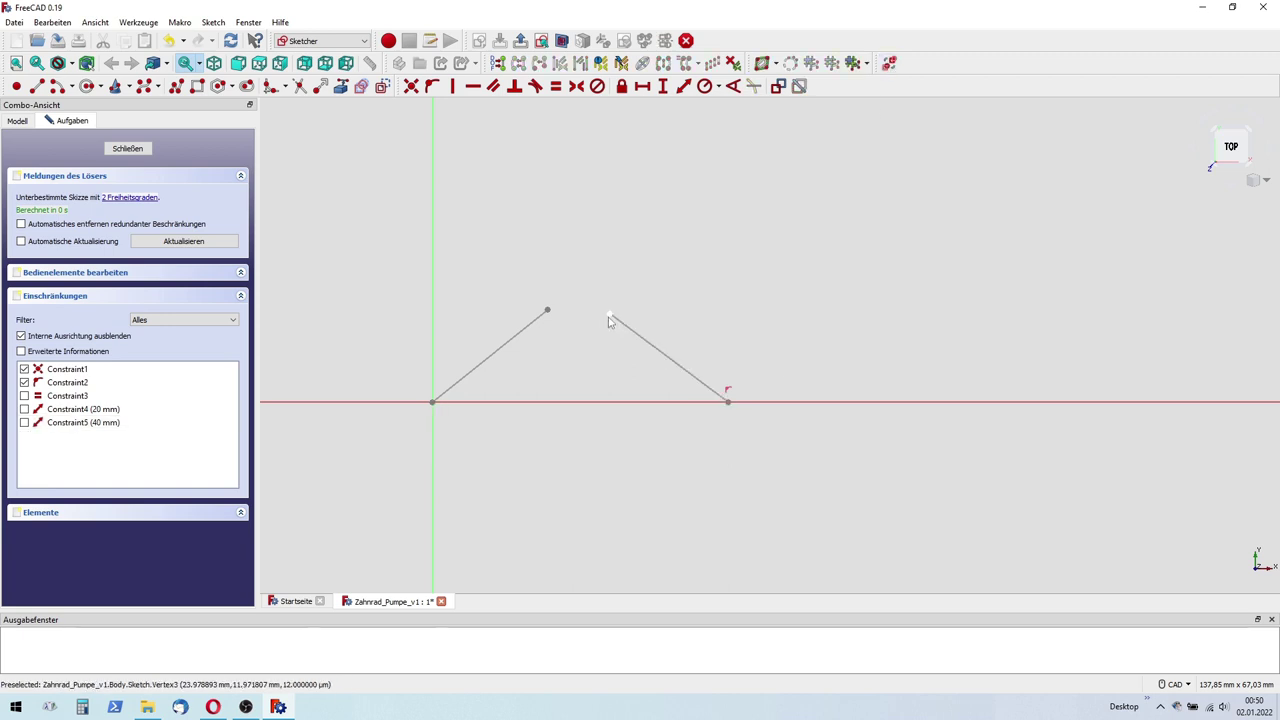
Step: Add an angle named W_rad between the left line and the horizontal axis
{"action": "left_click", "coordinate": [733, 86]}
{"action": "left_click", "coordinate": [495, 362]}
{"action": "left_click", "coordinate": [494, 402]}
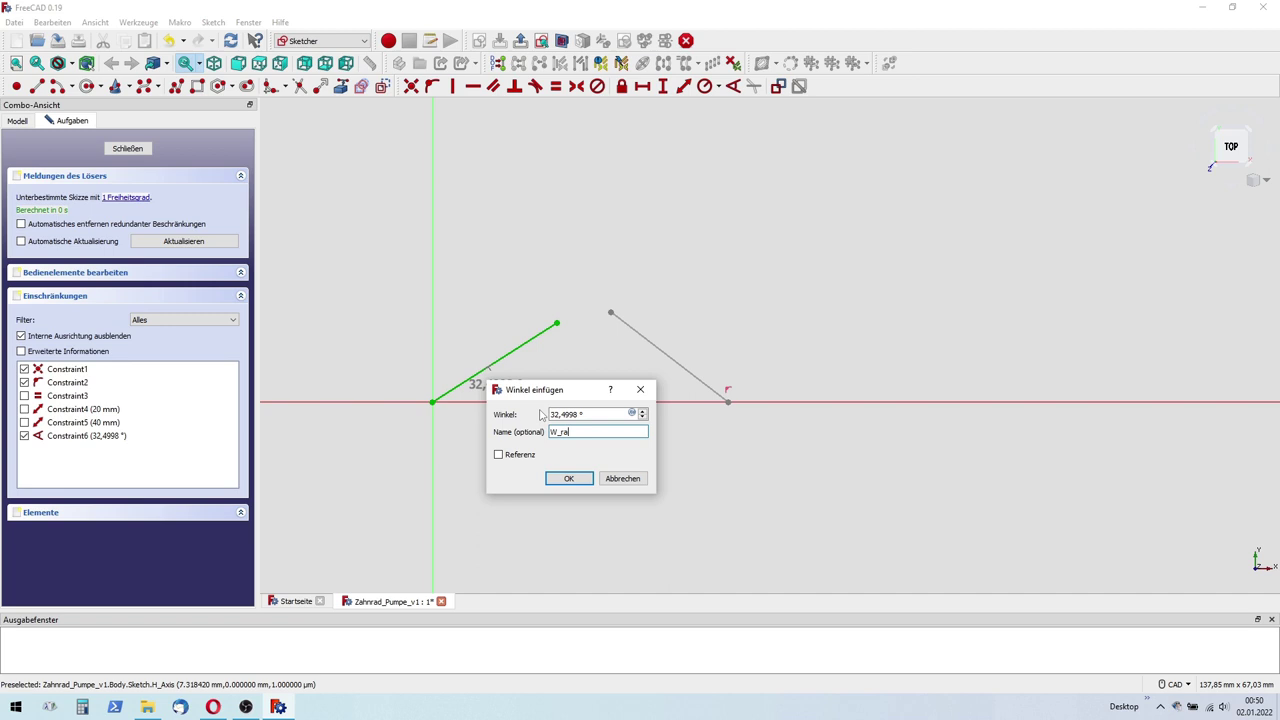
{"action": "type", "text": "d"}
{"action": "key", "text": "Return"}
Step: Drive the right line's angle to the axis with a formula referencing W_rad
{"action": "left_click", "coordinate": [669, 358]}
{"action": "left_click", "coordinate": [665, 402]}
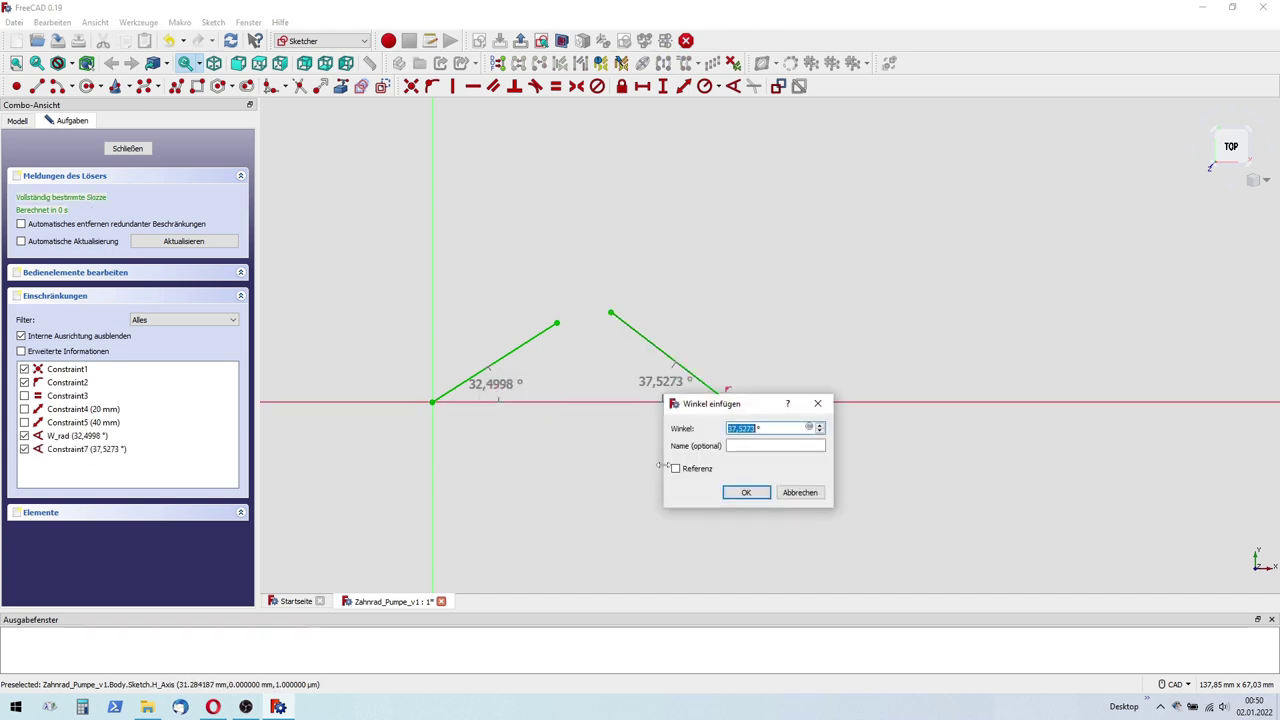
{"action": "left_click", "coordinate": [808, 428]}
{"action": "type", "text": "Constraints.W_rad"}
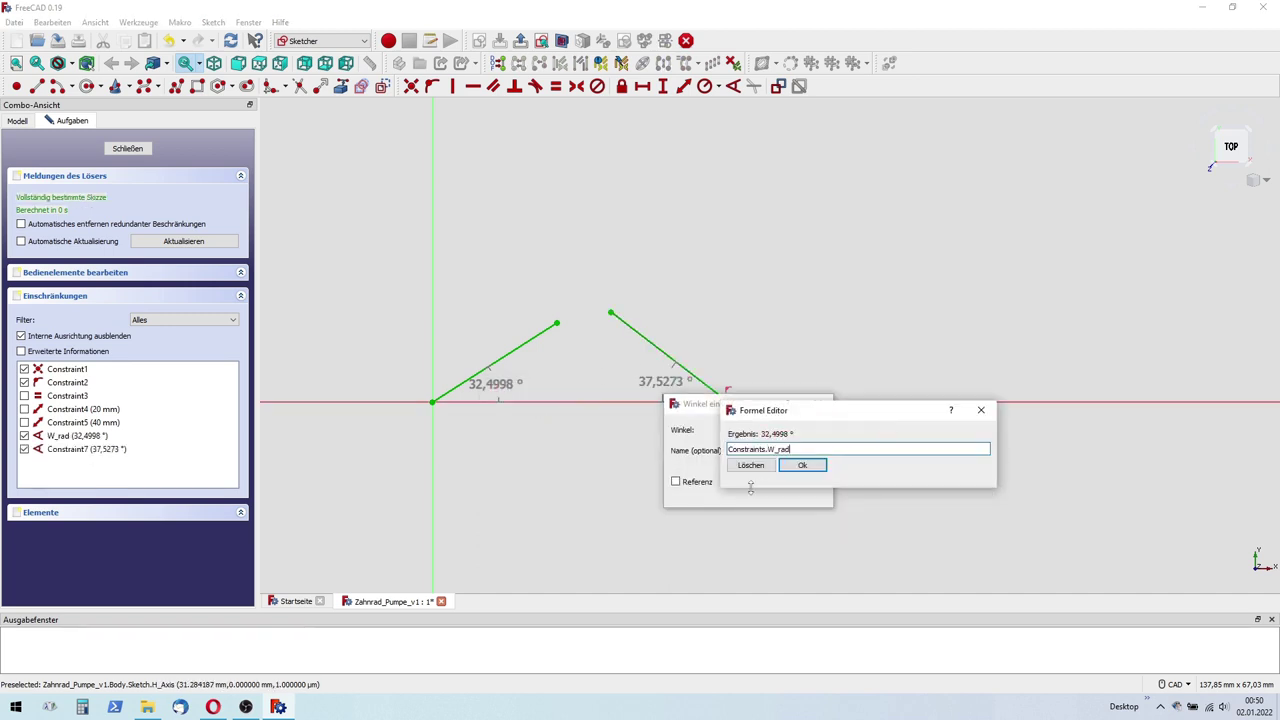
{"action": "key", "text": "Return"}
{"action": "left_click", "coordinate": [748, 490]}
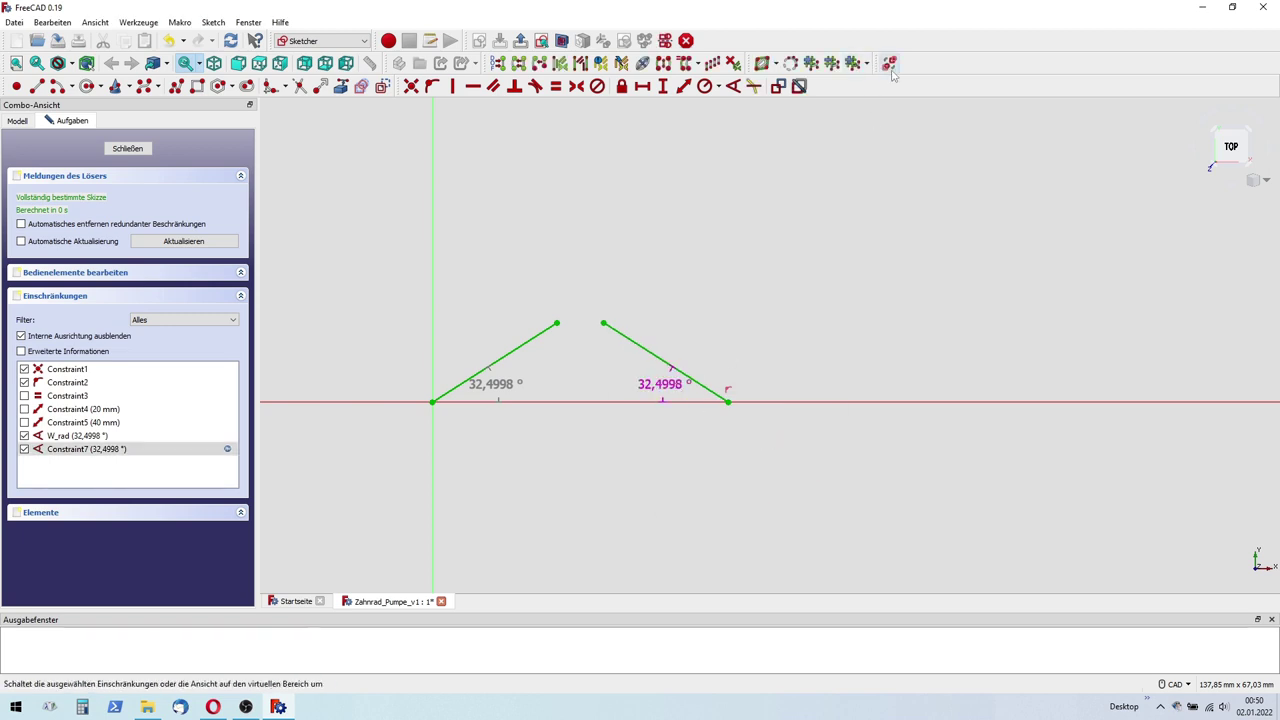
{"action": "double_click", "coordinate": [90, 437]}
Step: Set W_rad to 1° and draw a short segment from the flank vertex
{"action": "type", "text": "1"}
{"action": "key", "text": "Return"}
{"action": "scroll", "coordinate": [568, 395], "scroll_direction": "up", "scroll_amount": 4}
{"action": "scroll", "coordinate": [677, 426], "scroll_direction": "up", "scroll_amount": 2}
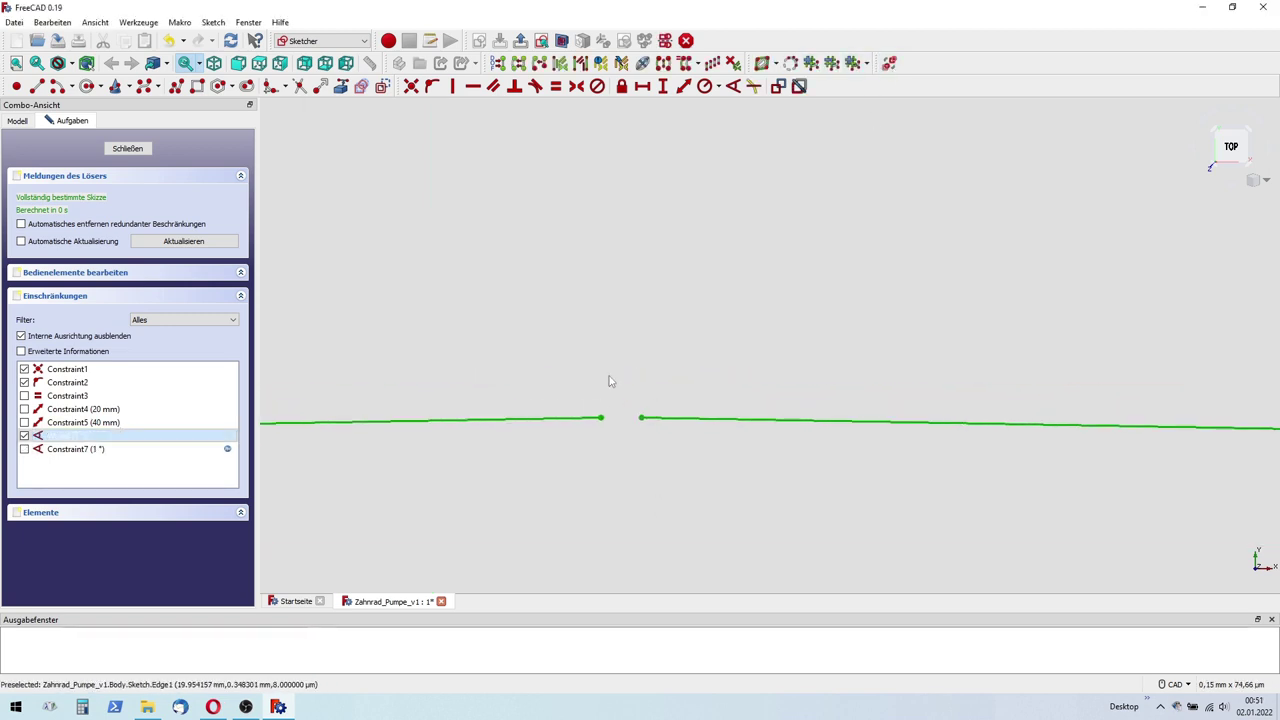
{"action": "right_click", "coordinate": [657, 245]}
{"action": "left_click", "coordinate": [703, 326]}
{"action": "left_click", "coordinate": [659, 368]}
{"action": "right_click", "coordinate": [707, 425]}
Step: Constrain the segment with a hidden horizontal distance and 178.999° angle, then set W_rad to 2°
{"action": "left_click", "coordinate": [683, 86]}
{"action": "key", "text": "Return"}
{"action": "key", "text": "a"}
{"action": "left_click", "coordinate": [606, 371]}
{"action": "left_click", "coordinate": [595, 400]}
{"action": "key", "text": "shift+space"}
{"action": "double_click", "coordinate": [90, 434]}
{"action": "key", "text": "Return"}
Step: Draw the next short segment and give it an 18,277 µm horizontal distance
{"action": "right_click", "coordinate": [656, 162]}
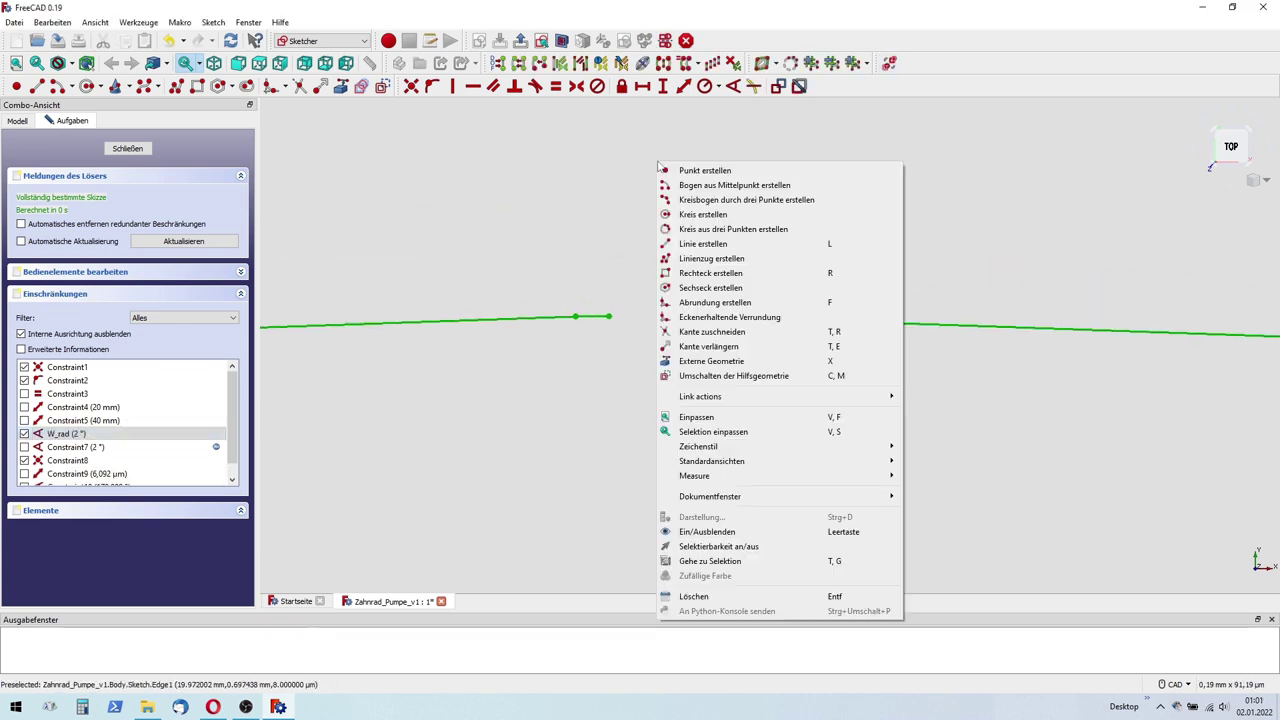
{"action": "left_click", "coordinate": [700, 245]}
{"action": "left_click", "coordinate": [707, 315]}
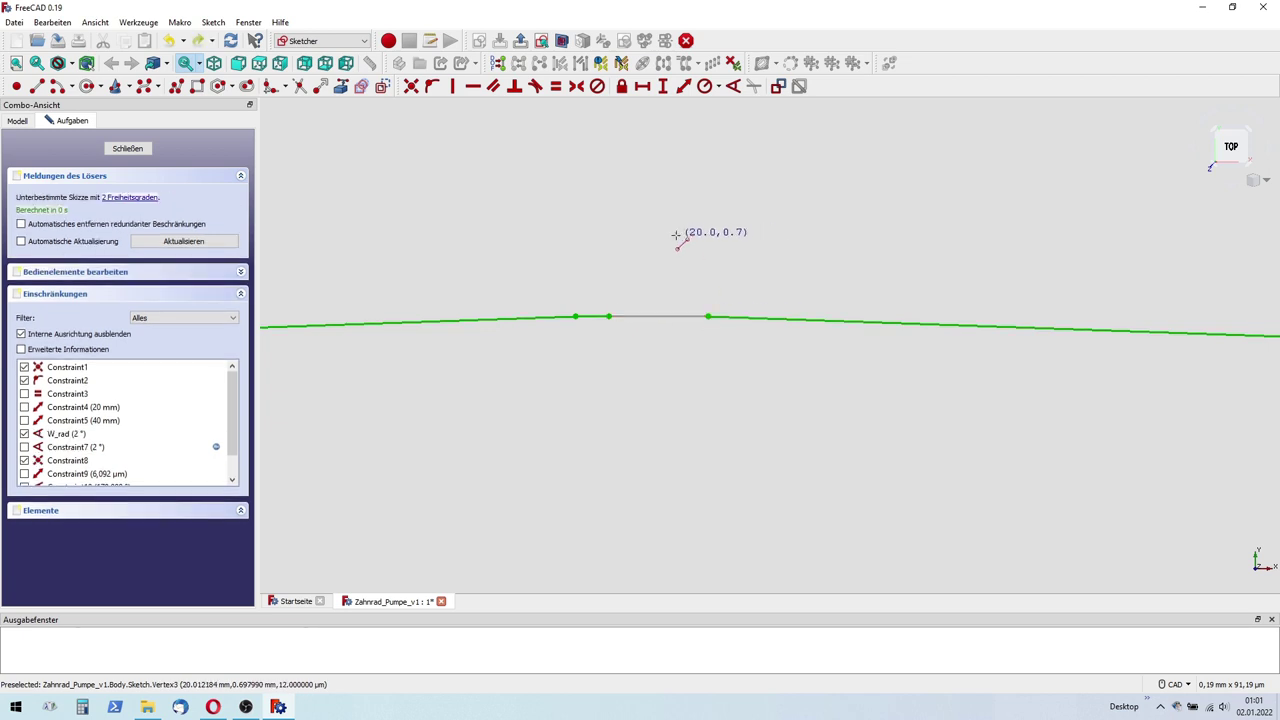
{"action": "left_click", "coordinate": [658, 316]}
{"action": "left_click", "coordinate": [731, 391]}
{"action": "key", "text": "a"}
Step: Add a 178,668° angle between the adjoining segments, hide both dimensions, and set W_rad to 3°
{"action": "left_click", "coordinate": [674, 317]}
{"action": "left_click", "coordinate": [560, 318]}
{"action": "left_click", "coordinate": [652, 284]}
{"action": "left_click", "coordinate": [604, 349], "text": "ctrl"}
{"action": "key", "text": "shift+space"}
{"action": "double_click", "coordinate": [90, 433]}
{"action": "type", "text": "3"}
{"action": "key", "text": "Return"}
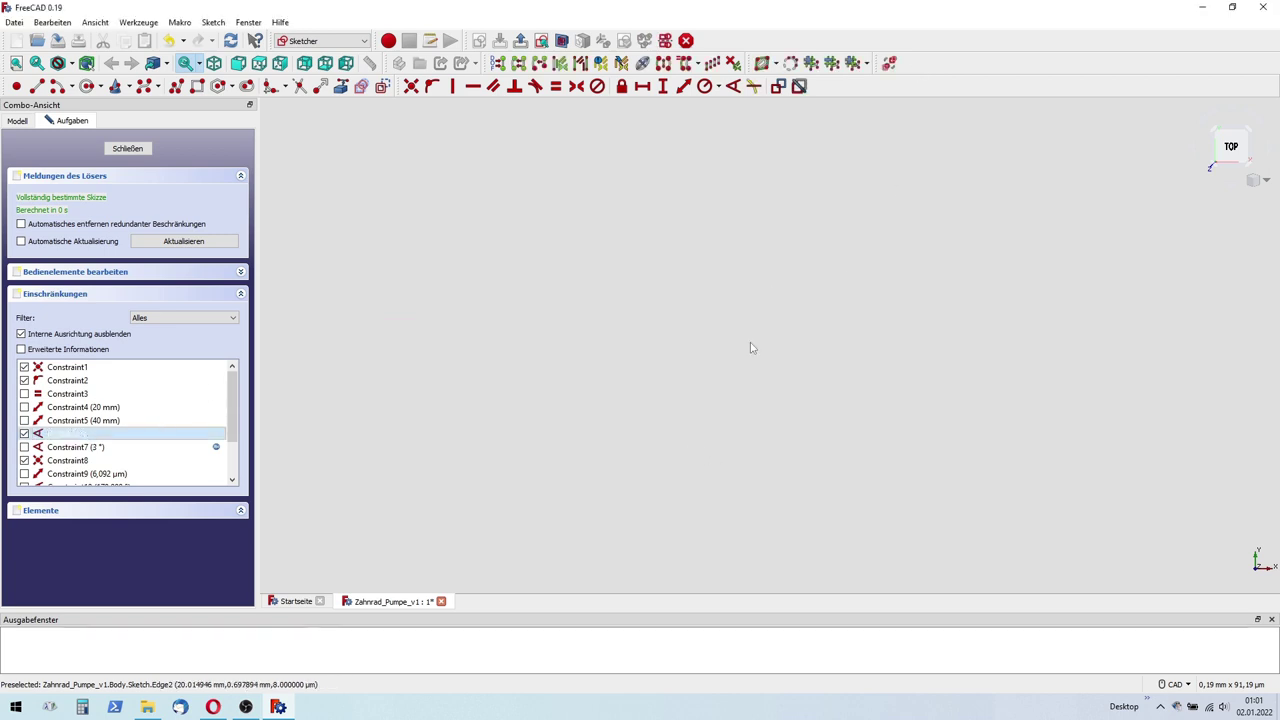
Step: Draw the third segment with a 30,457 µm horizontal distance and 178,532° angle
{"action": "right_click", "coordinate": [803, 198]}
{"action": "left_click", "coordinate": [840, 277]}
{"action": "left_click", "coordinate": [738, 360]}
{"action": "left_click", "coordinate": [684, 86]}
{"action": "key", "text": "Return"}
{"action": "key", "text": "a"}
{"action": "left_click", "coordinate": [690, 358]}
{"action": "left_click", "coordinate": [620, 358]}
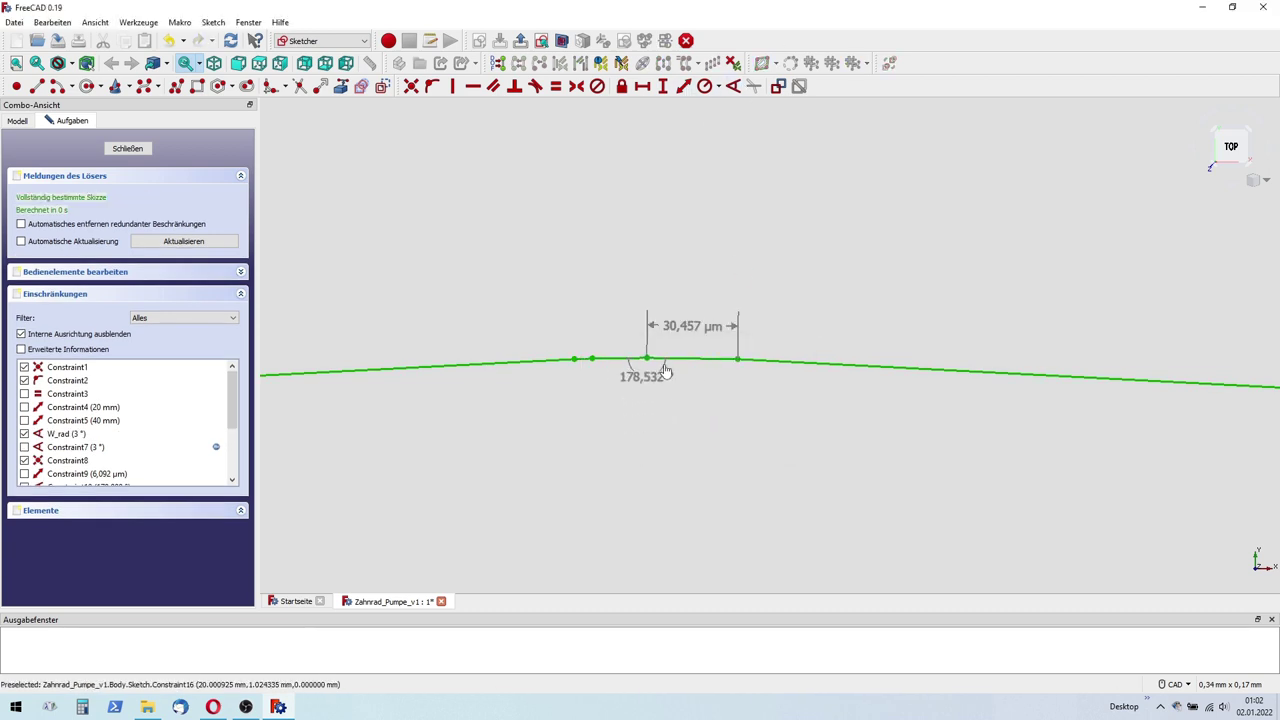
{"action": "double_click", "coordinate": [75, 434]}
Step: Set W_rad to 4° and add a segment with 42,639 µm distance and 178,514° angle
{"action": "key", "text": "Return"}
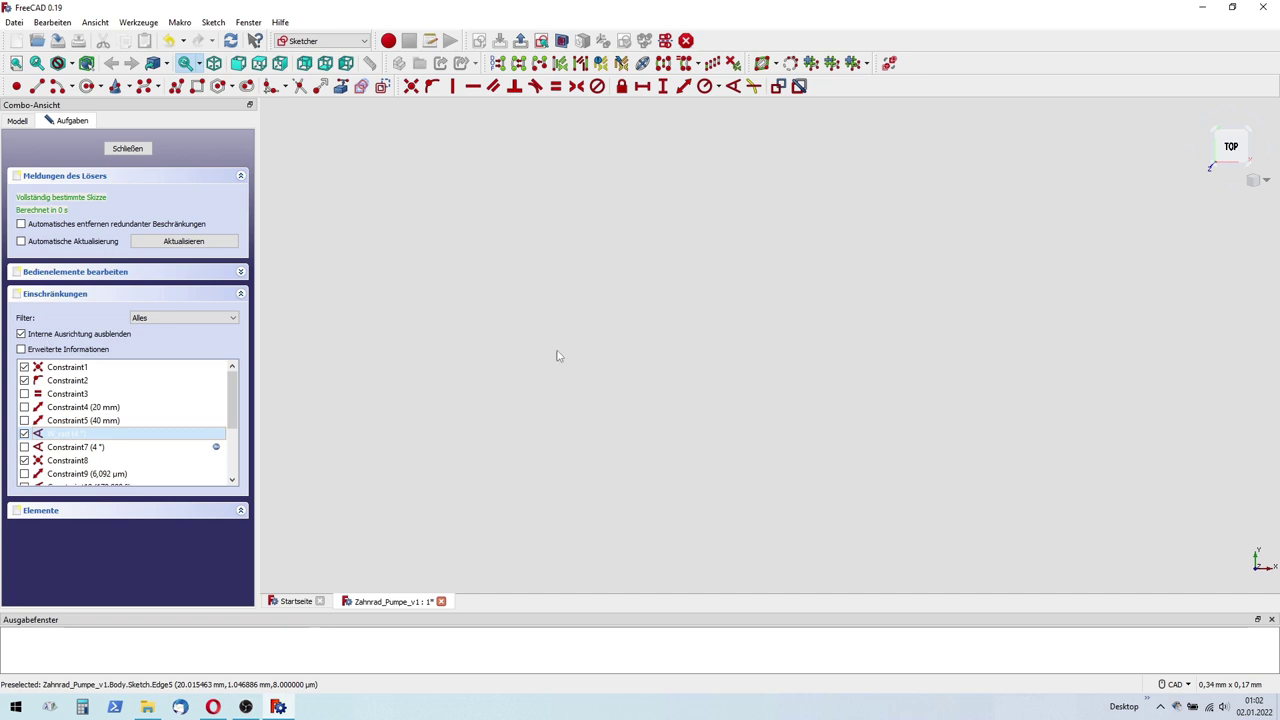
{"action": "right_click", "coordinate": [577, 134]}
{"action": "left_click", "coordinate": [620, 246]}
{"action": "left_click", "coordinate": [712, 302]}
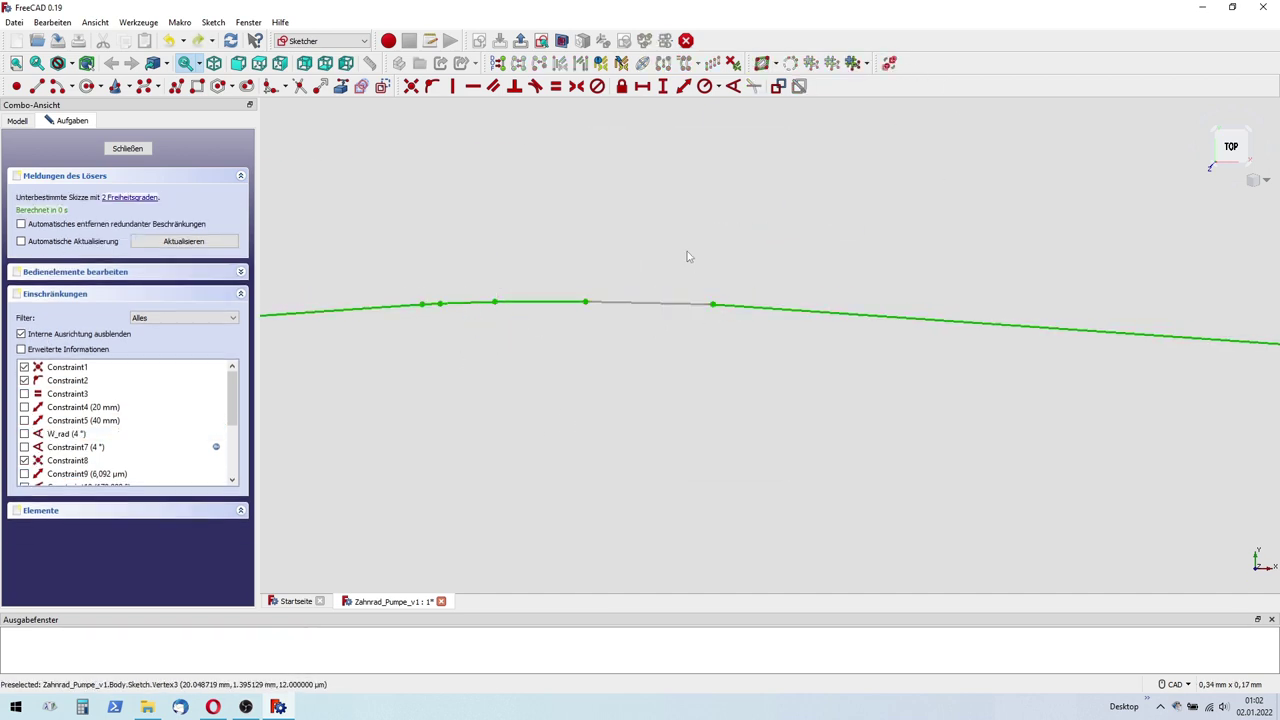
{"action": "left_click", "coordinate": [650, 303]}
{"action": "key", "text": "Return"}
{"action": "key", "text": "a"}
{"action": "left_click", "coordinate": [571, 305]}
{"action": "left_click", "coordinate": [650, 303]}
{"action": "key", "text": "ctrl+z"}
Step: Set W_rad to 5° and constrain the newest segment with 54,814 µm distance and 178,509° angle
{"action": "double_click", "coordinate": [90, 433]}
{"action": "key", "text": "Return"}
{"action": "scroll", "coordinate": [574, 149], "scroll_direction": "up", "scroll_amount": 3}
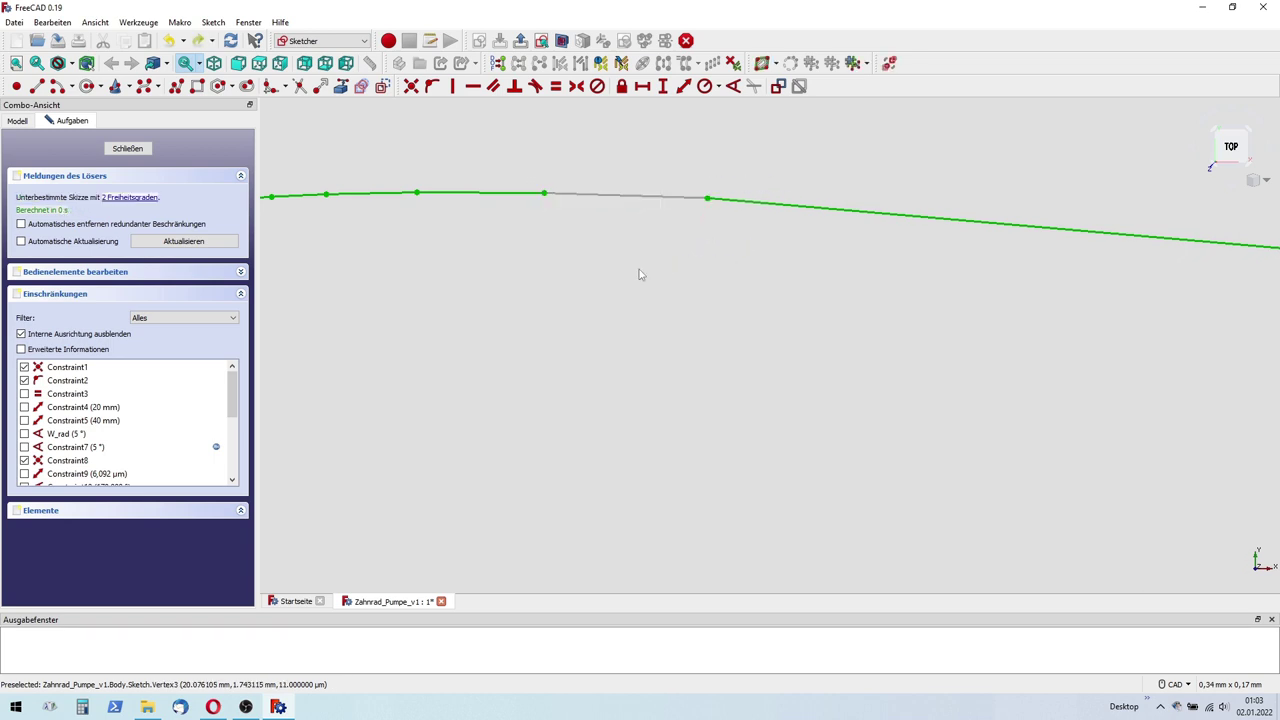
{"action": "left_click", "coordinate": [609, 200]}
{"action": "key", "text": "l"}
{"action": "left_click", "coordinate": [517, 196]}
{"action": "key", "text": "a"}
{"action": "key", "text": "Escape"}
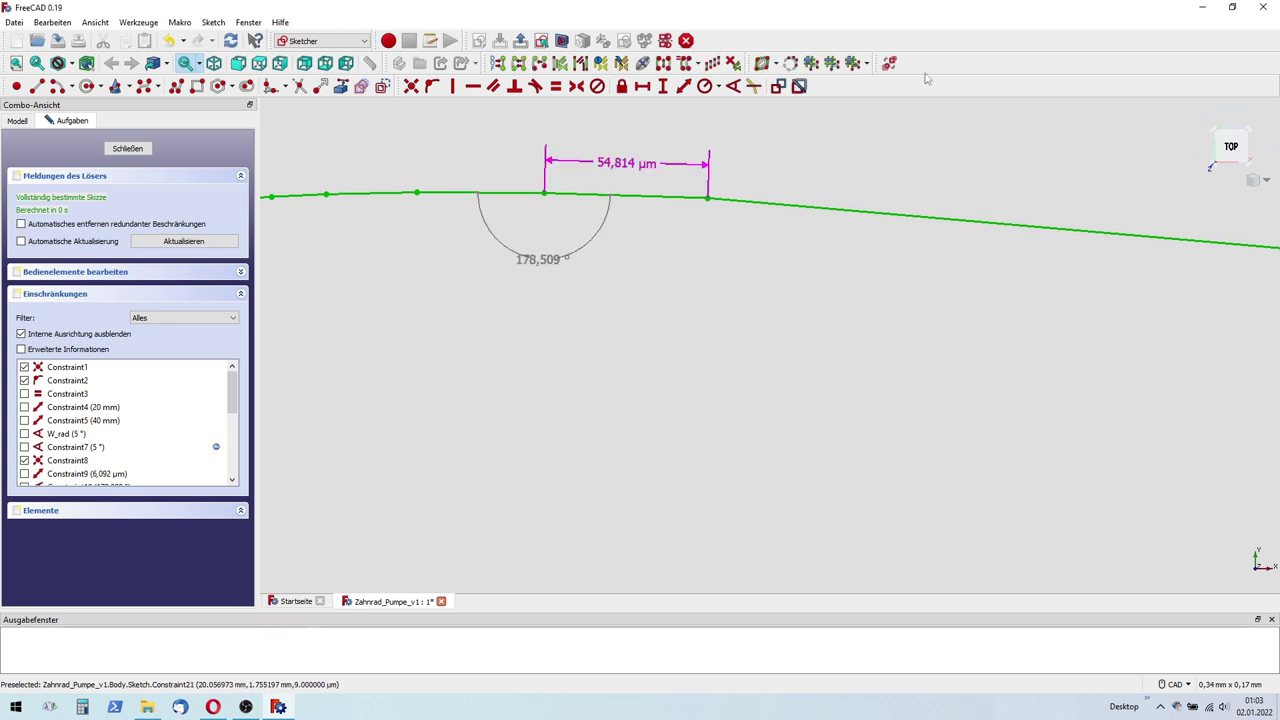
Step: Set W_rad to 6° and draw the next segment with a 66,989 µm horizontal distance
{"action": "double_click", "coordinate": [57, 433]}
{"action": "type", "text": "6"}
{"action": "key", "text": "Return"}
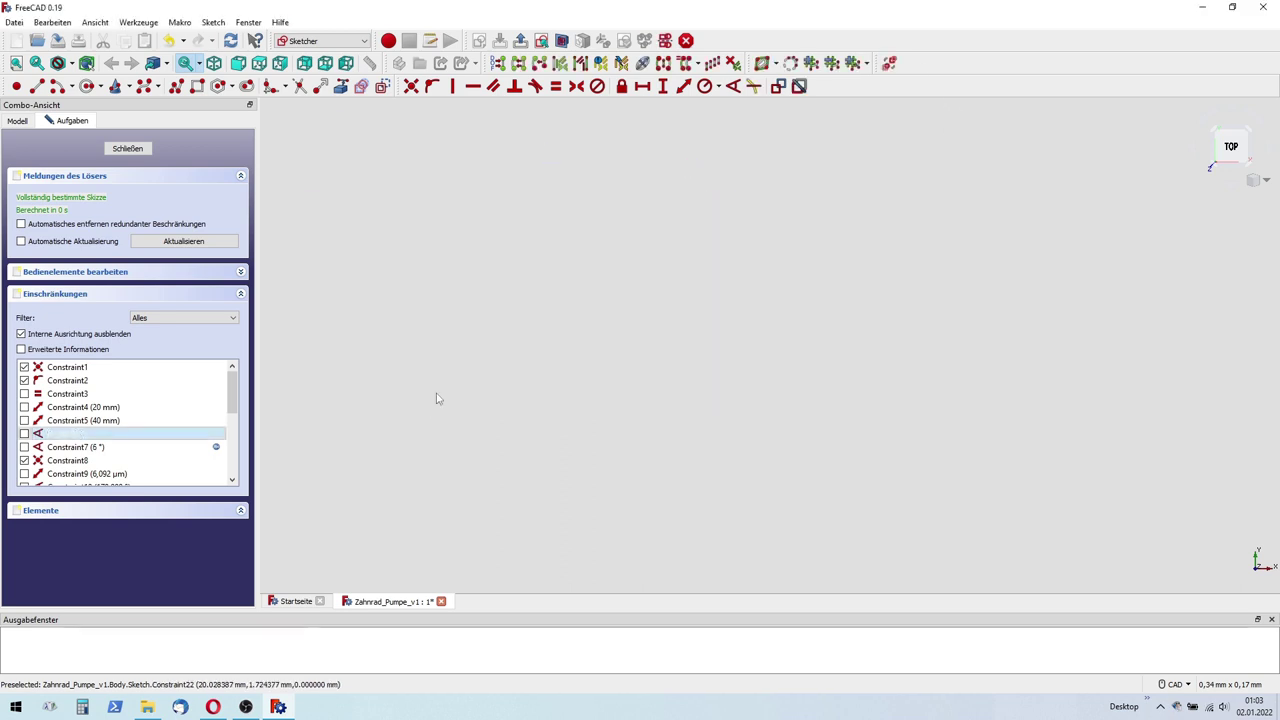
{"action": "right_click", "coordinate": [637, 127]}
{"action": "left_click", "coordinate": [680, 205]}
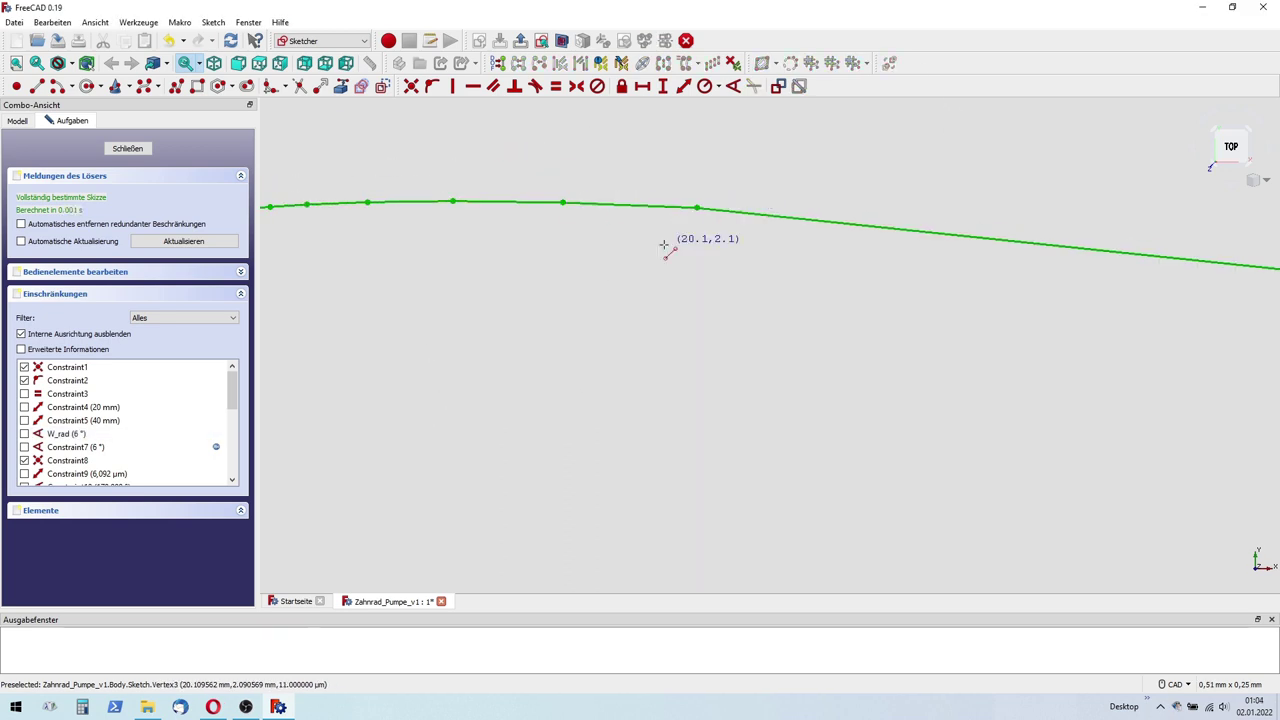
{"action": "left_click", "coordinate": [683, 85]}
{"action": "left_click", "coordinate": [630, 205]}
{"action": "key", "text": "Return"}
Step: Add the 178,504° angle between the adjoining segments and hide the new dimensions
{"action": "key", "text": "k"}
{"action": "key", "text": "a"}
{"action": "left_click", "coordinate": [610, 206]}
{"action": "left_click", "coordinate": [515, 203]}
{"action": "key", "text": "Return"}
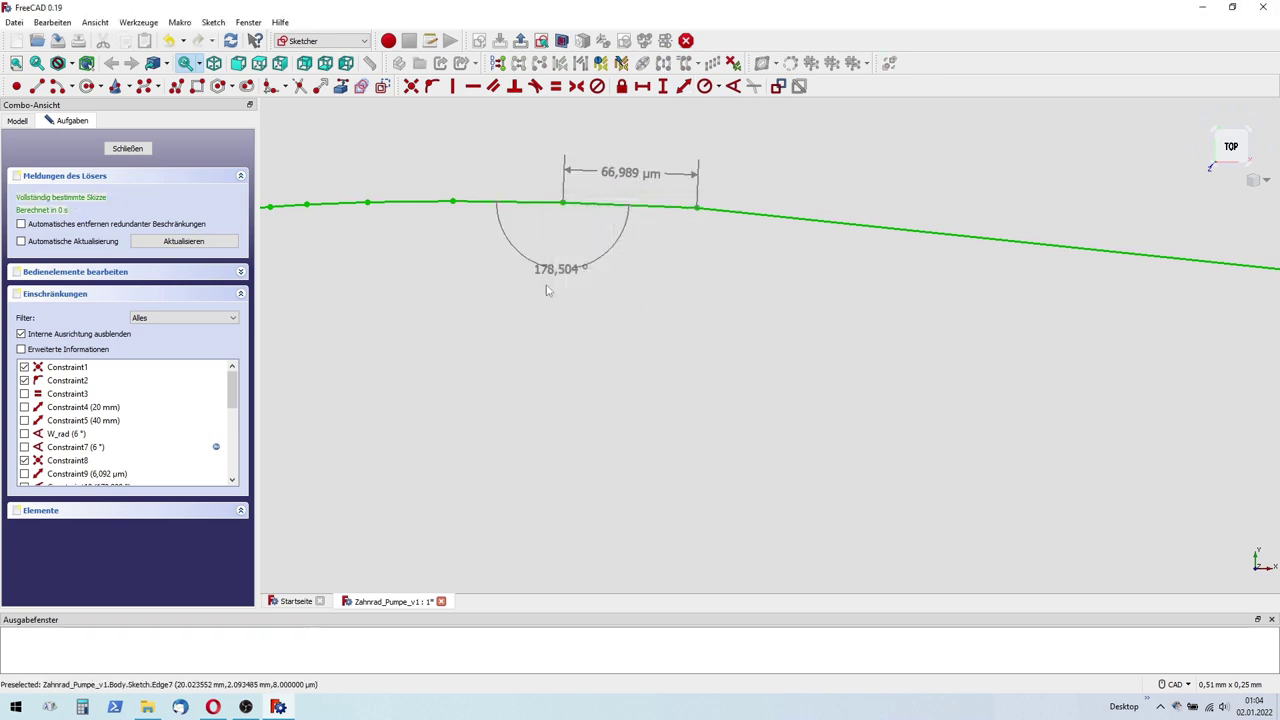
{"action": "left_click", "coordinate": [890, 63]}
{"action": "scroll", "coordinate": [671, 357], "scroll_direction": "down", "scroll_amount": 2}
{"action": "scroll", "coordinate": [680, 360], "scroll_direction": "up", "scroll_amount": 2}
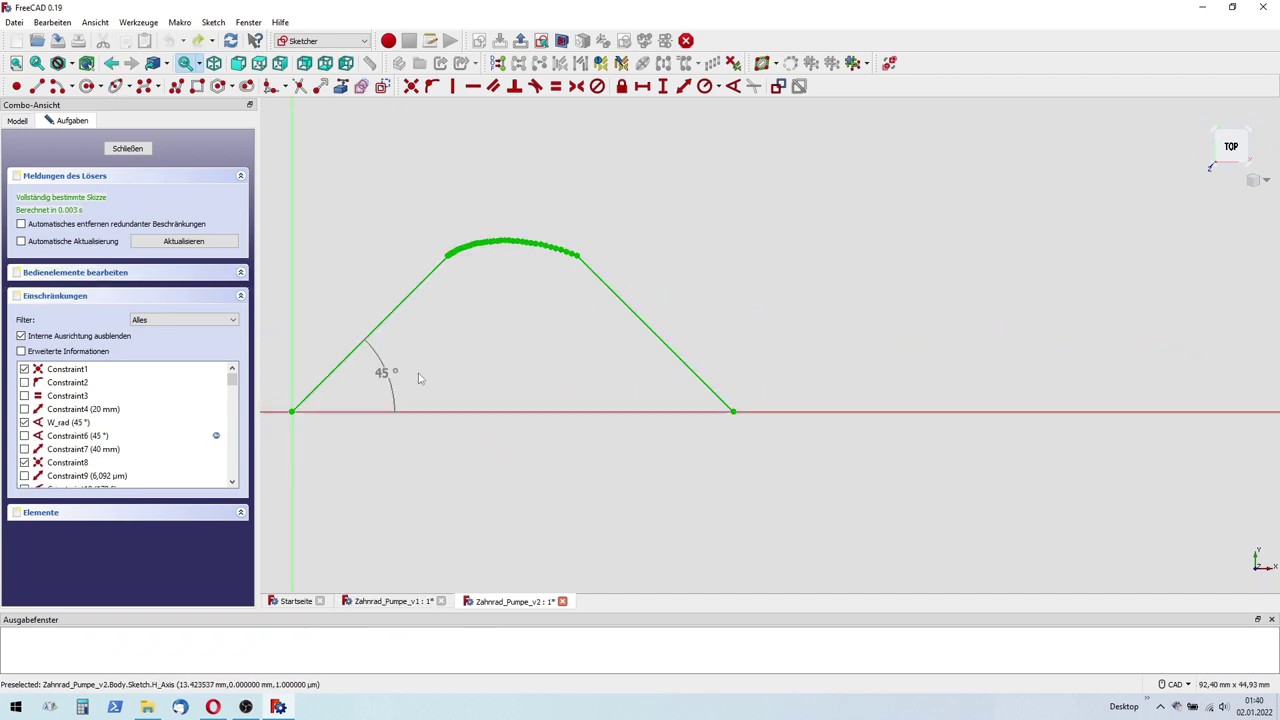
Step: Deactivate the 45° angle constraint and swing the right line upward
{"action": "scroll", "coordinate": [236, 378], "scroll_direction": "down", "scroll_amount": 3}
{"action": "scroll", "coordinate": [236, 378], "scroll_direction": "up", "scroll_amount": 3}
{"action": "right_click", "coordinate": [88, 449]}
{"action": "left_click", "coordinate": [110, 462]}
{"action": "left_click_drag", "start_coordinate": [650, 330], "coordinate": [704, 279]}
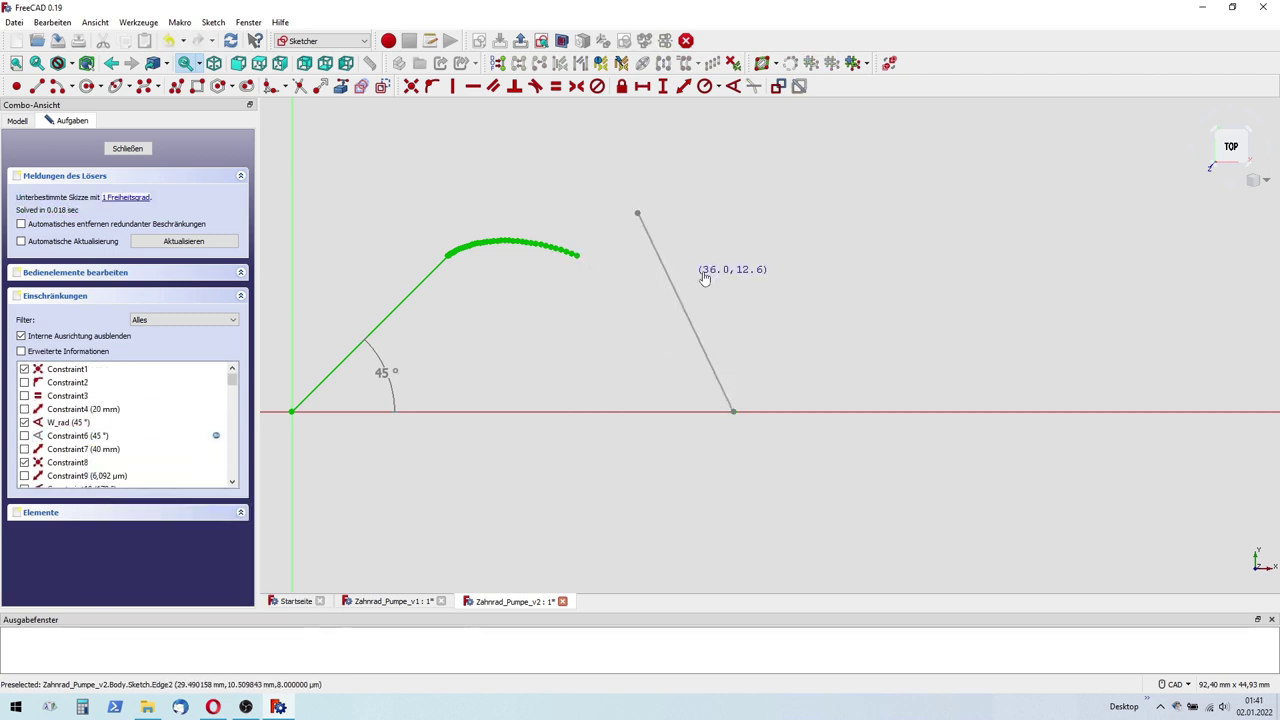
Step: Enter W_rad as a formula, first giving 18°, then 11.25°
{"action": "double_click", "coordinate": [386, 372]}
{"action": "type", "text": "="}
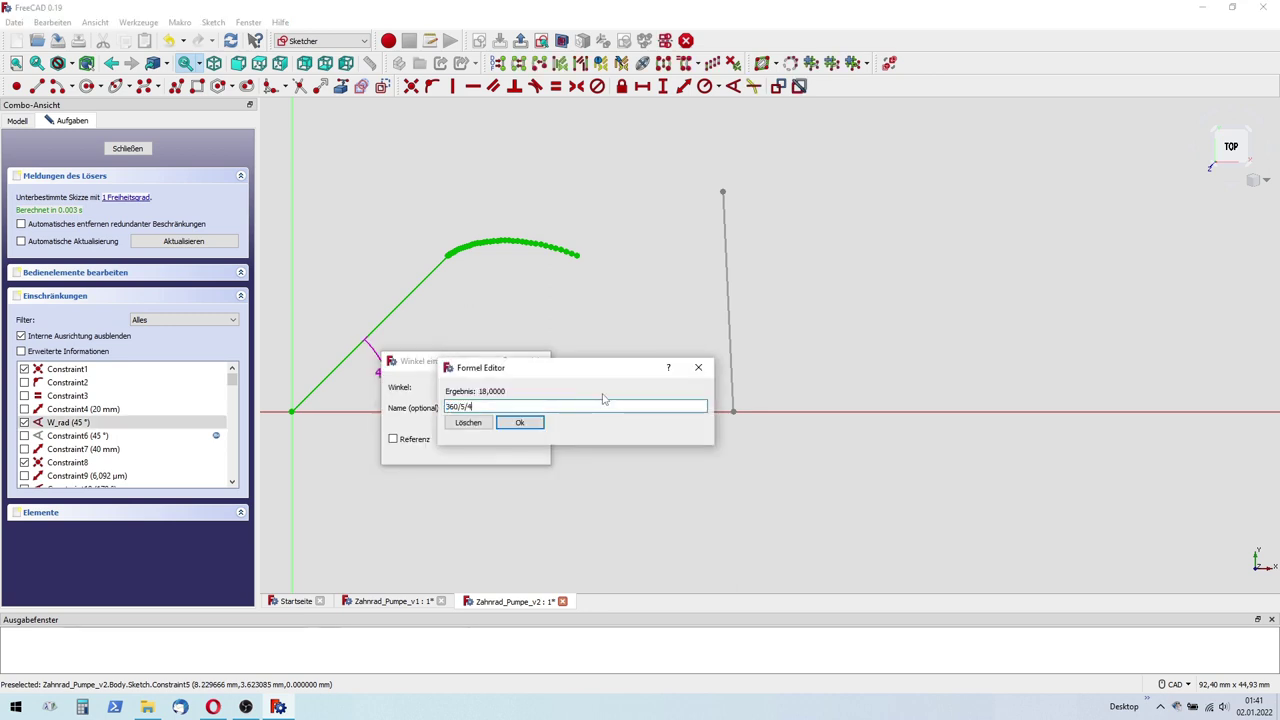
{"action": "key", "text": "Return"}
{"action": "key", "text": "Return"}
{"action": "double_click", "coordinate": [391, 396]}
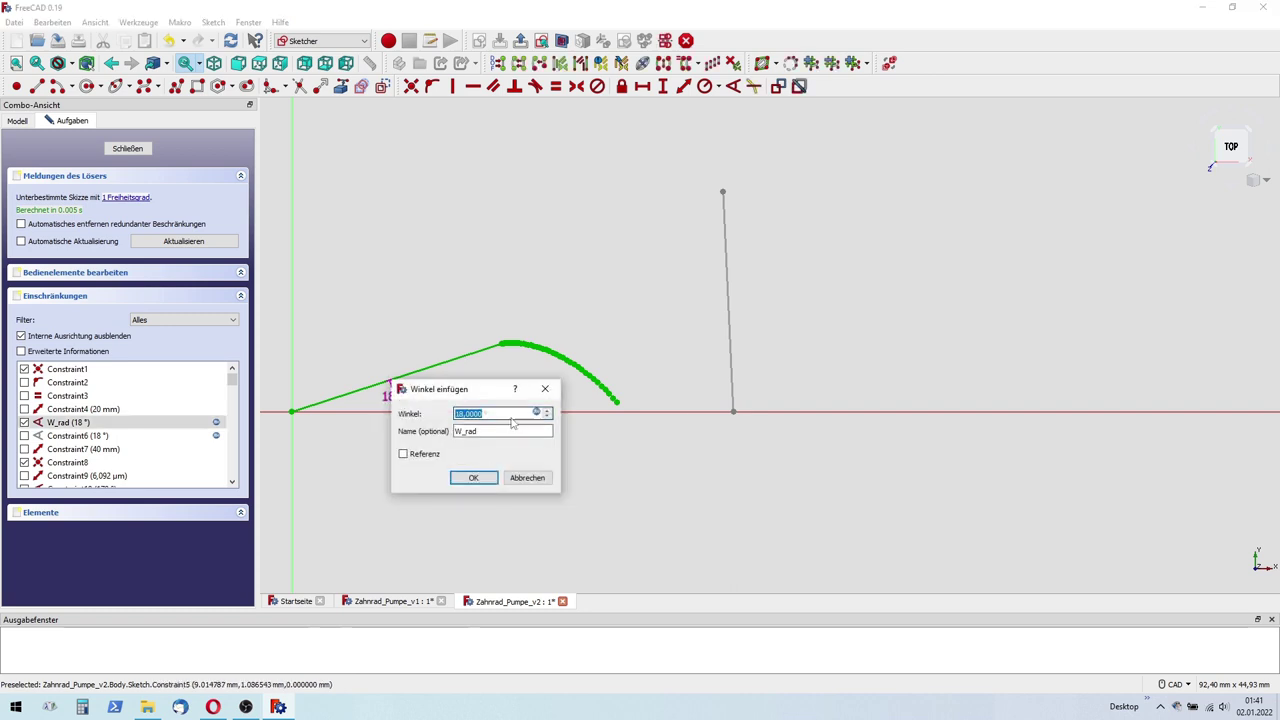
{"action": "type", "text": "="}
{"action": "key", "text": "Return"}
{"action": "key", "text": "Return"}
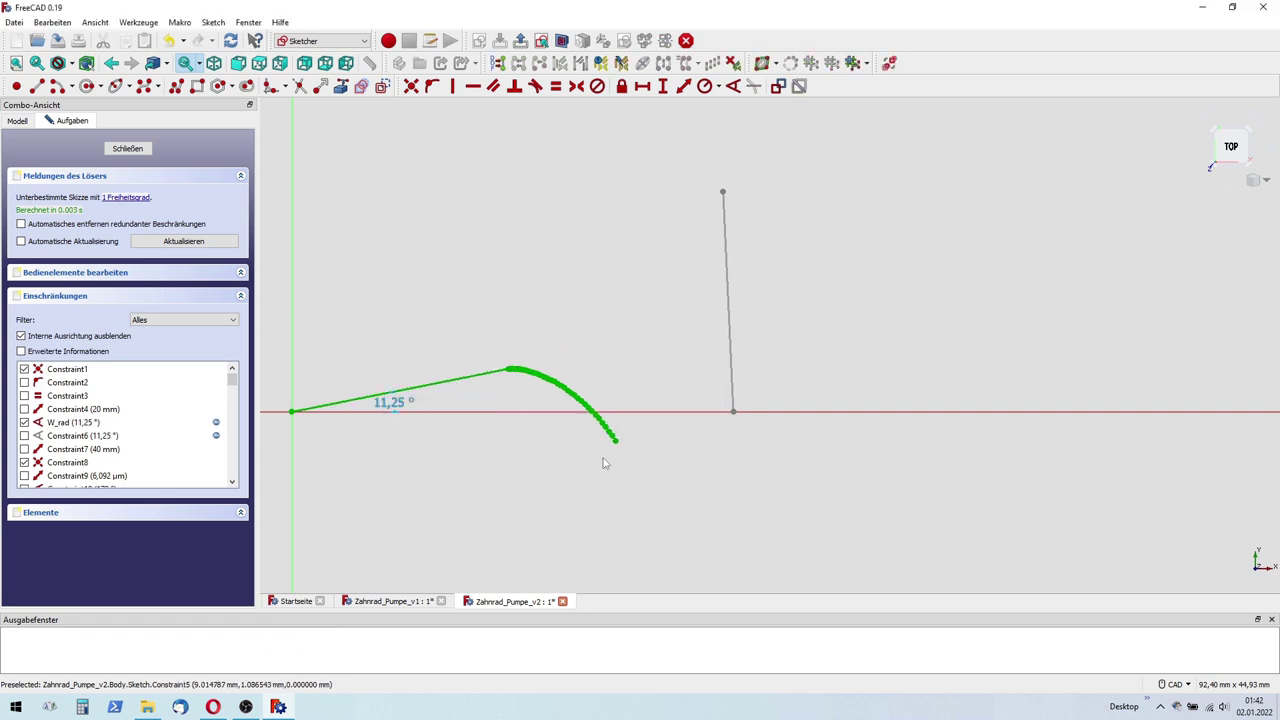
Step: Box-select and delete the arc points below the horizontal axis
{"action": "scroll", "coordinate": [586, 410], "scroll_direction": "up", "scroll_amount": 5}
{"action": "left_click_drag", "start_coordinate": [586, 386], "coordinate": [684, 504]}
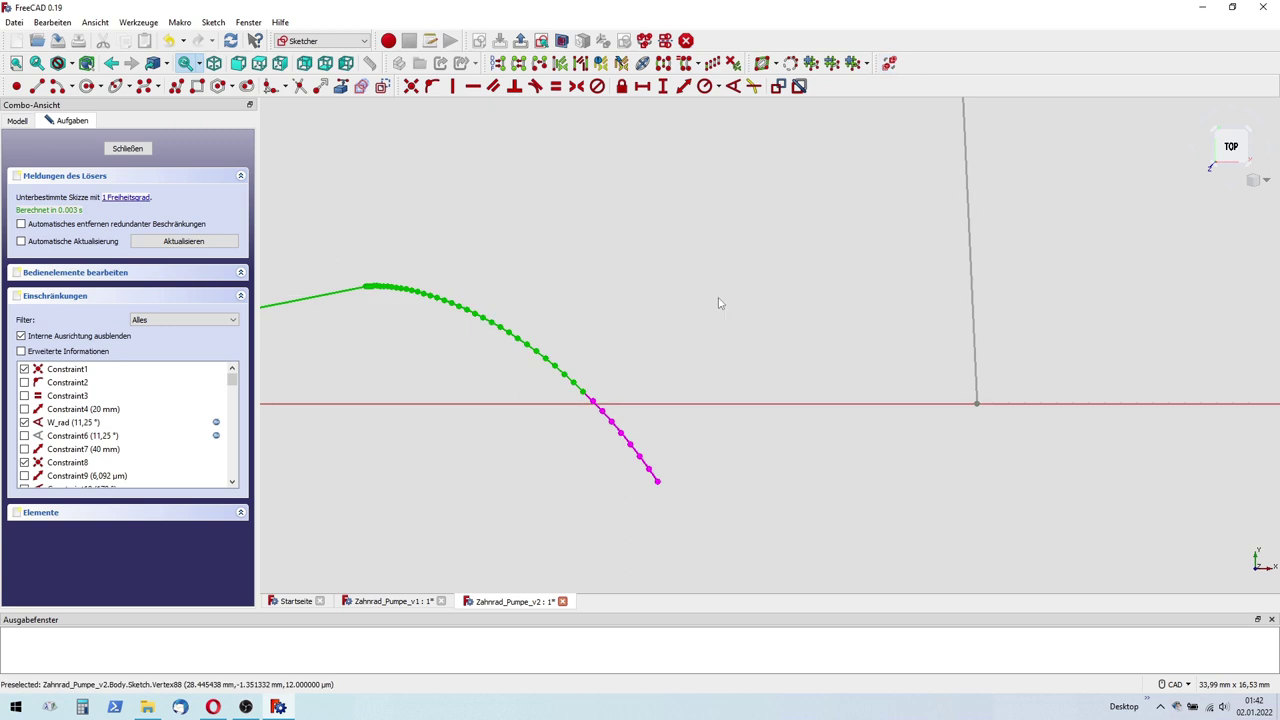
{"action": "key", "text": "Delete"}
{"action": "scroll", "coordinate": [629, 400], "scroll_direction": "down", "scroll_amount": 4}
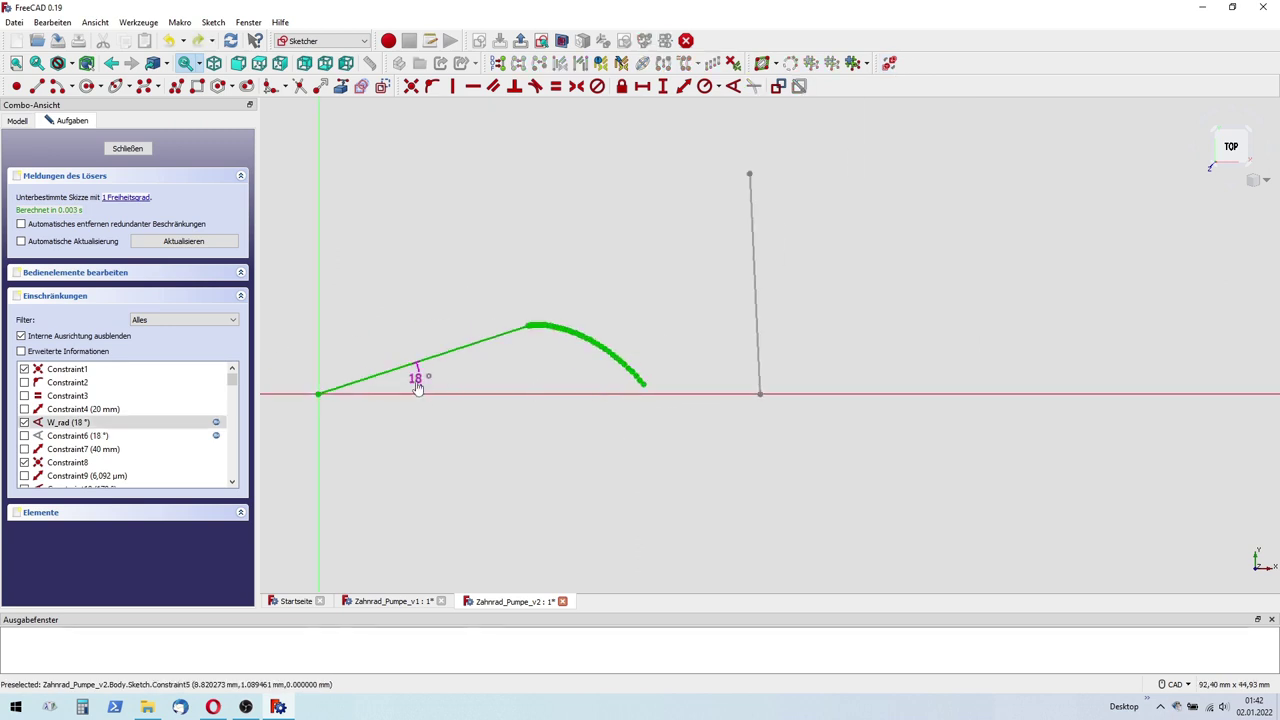
Step: Clear the W_rad angle's formula so it stays a plain value
{"action": "double_click", "coordinate": [417, 376]}
{"action": "key", "text": "BackSpace"}
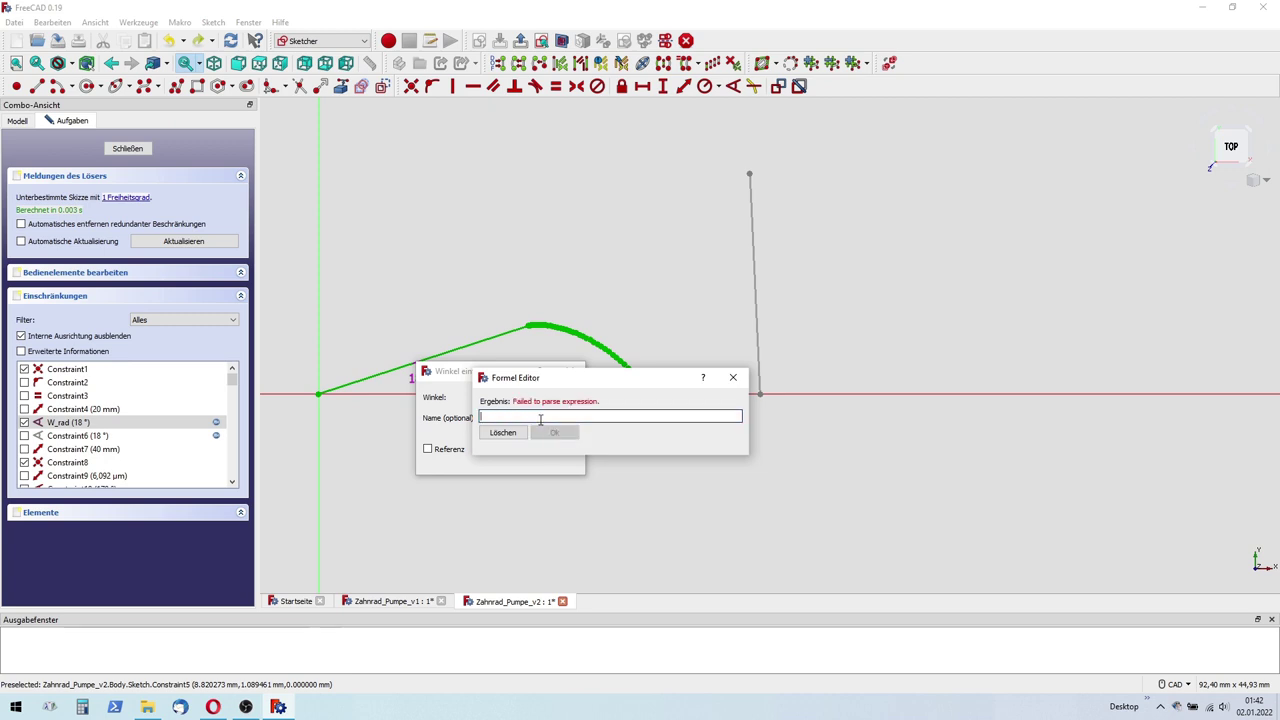
{"action": "left_click", "coordinate": [545, 436]}
{"action": "left_click", "coordinate": [514, 462]}
{"action": "right_click", "coordinate": [558, 224]}
{"action": "left_click", "coordinate": [610, 291]}
Step: Draw a vertical helper line 20 mm horizontally from the origin
{"action": "left_click", "coordinate": [527, 372]}
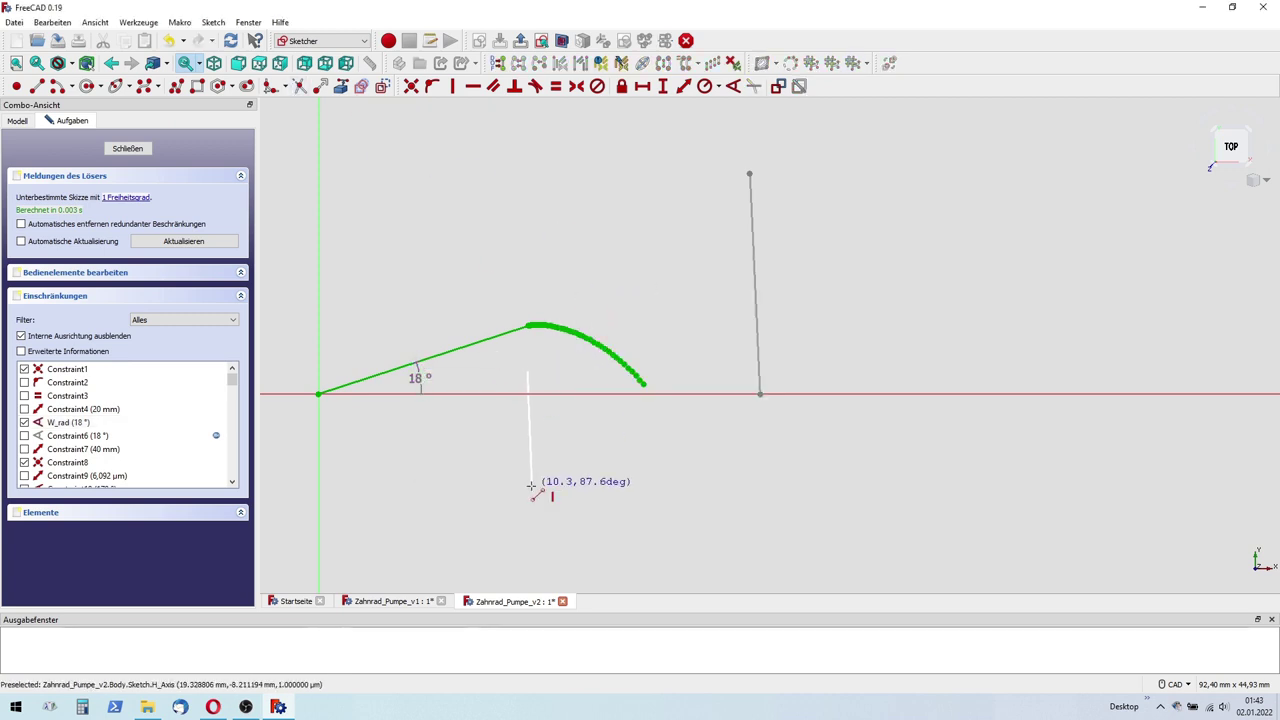
{"action": "left_click", "coordinate": [527, 433]}
{"action": "left_click", "coordinate": [687, 88]}
{"action": "left_click", "coordinate": [319, 393]}
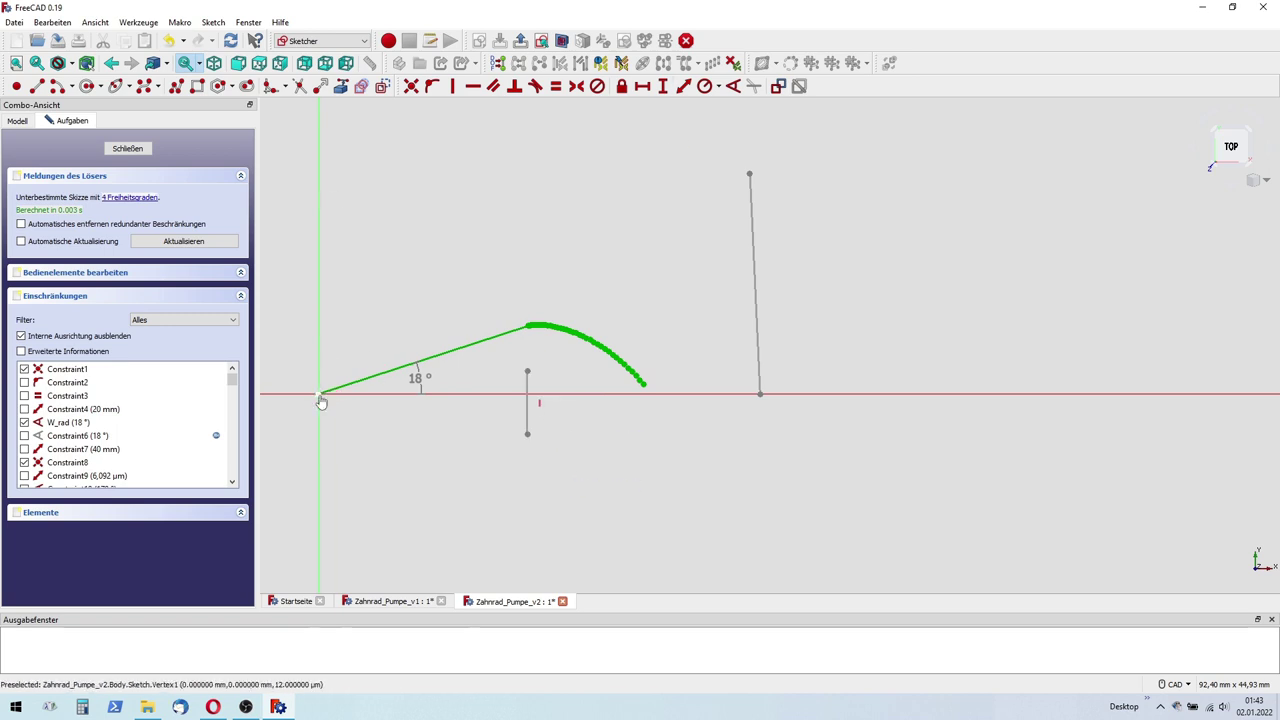
{"action": "left_click", "coordinate": [527, 415]}
{"action": "type", "text": "0"}
{"action": "key", "text": "Return"}
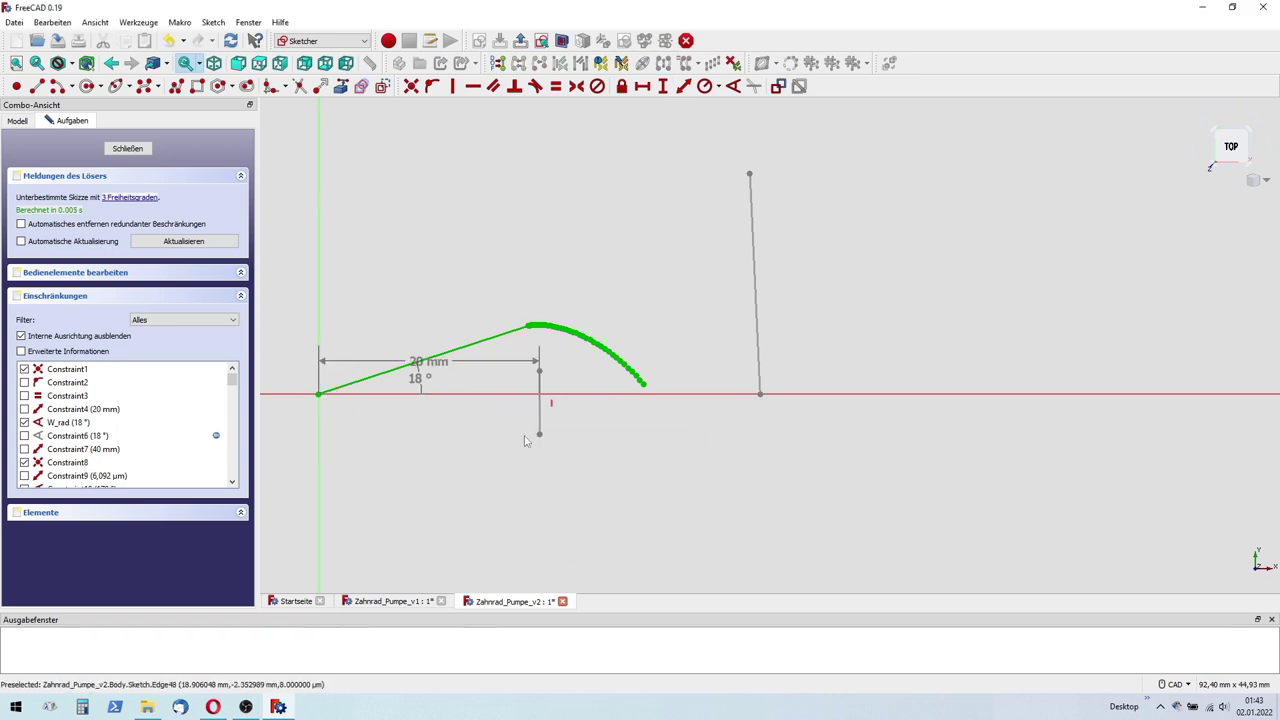
Step: Mirror the arc about the helper line, delete the line, and set W_rad to -44°
{"action": "left_click_drag", "start_coordinate": [514, 290], "coordinate": [684, 418]}
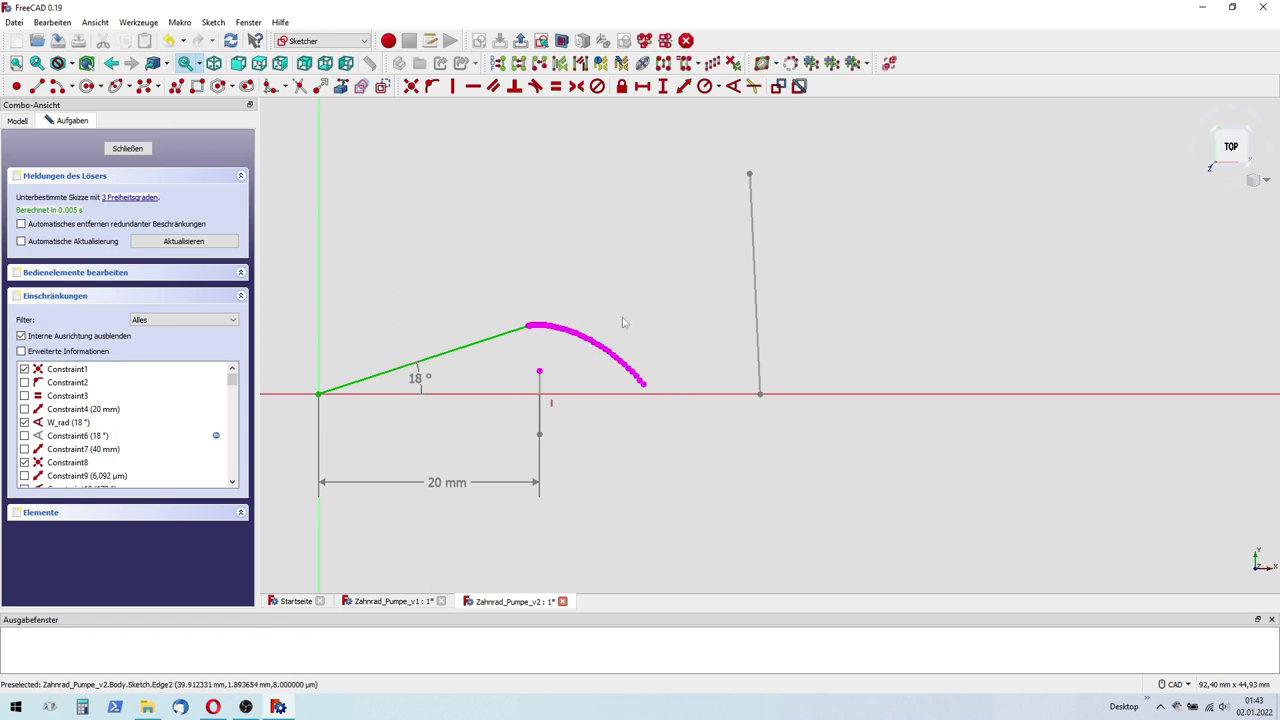
{"action": "left_click", "coordinate": [665, 63]}
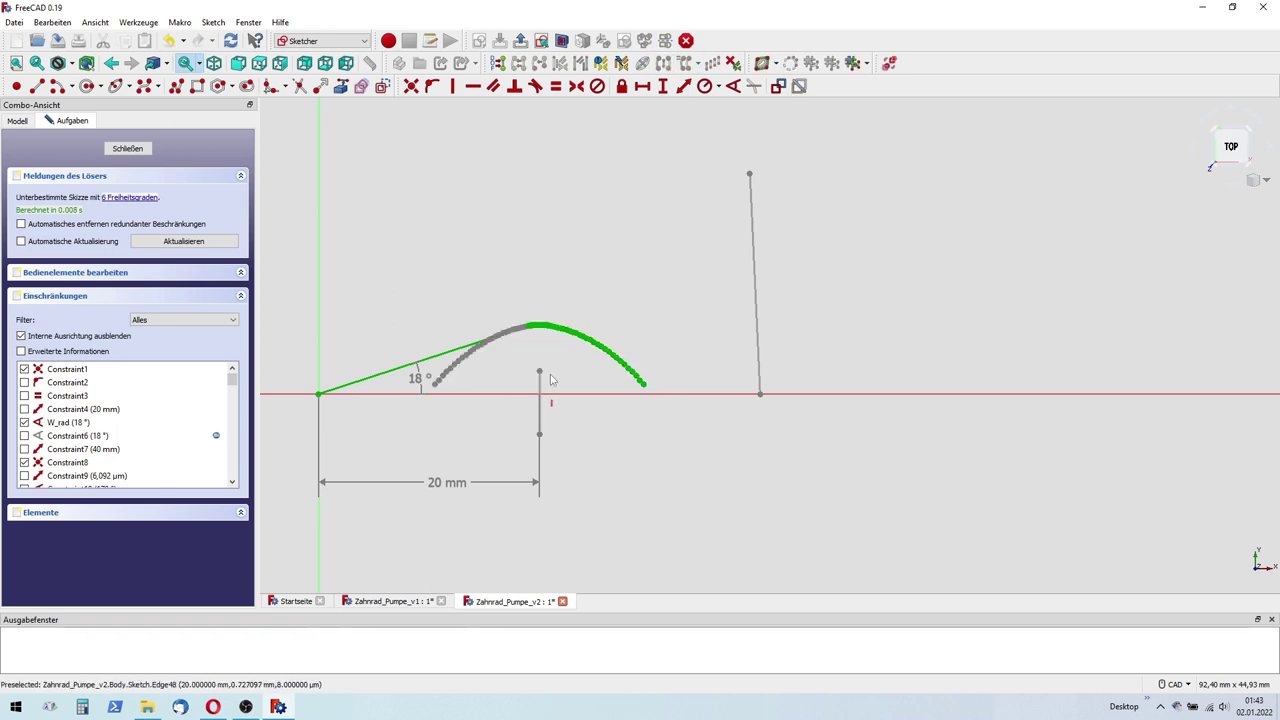
{"action": "key", "text": "Delete"}
{"action": "double_click", "coordinate": [419, 380]}
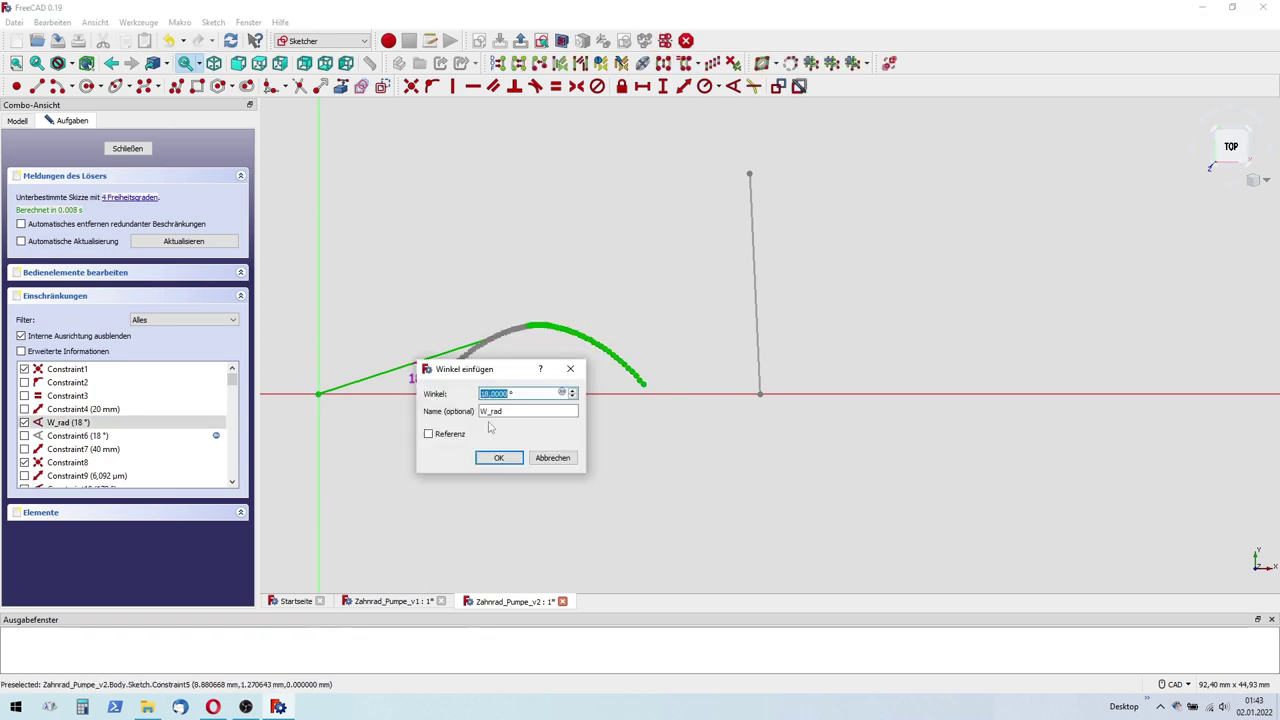
{"action": "key", "text": "Return"}
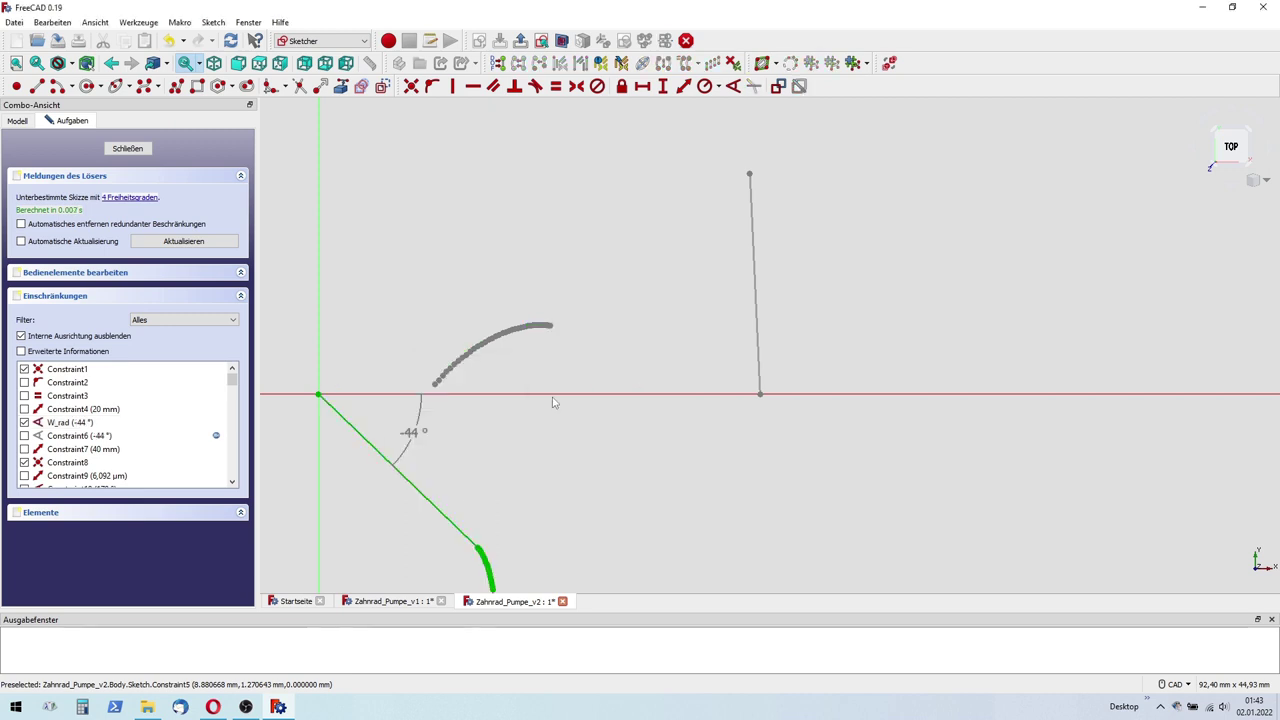
{"action": "scroll", "coordinate": [560, 334], "scroll_direction": "up", "scroll_amount": 3}
Step: Try attaching the arc endpoint to the line, then undo the unwanted constraint
{"action": "scroll", "coordinate": [503, 335], "scroll_direction": "up", "scroll_amount": 3}
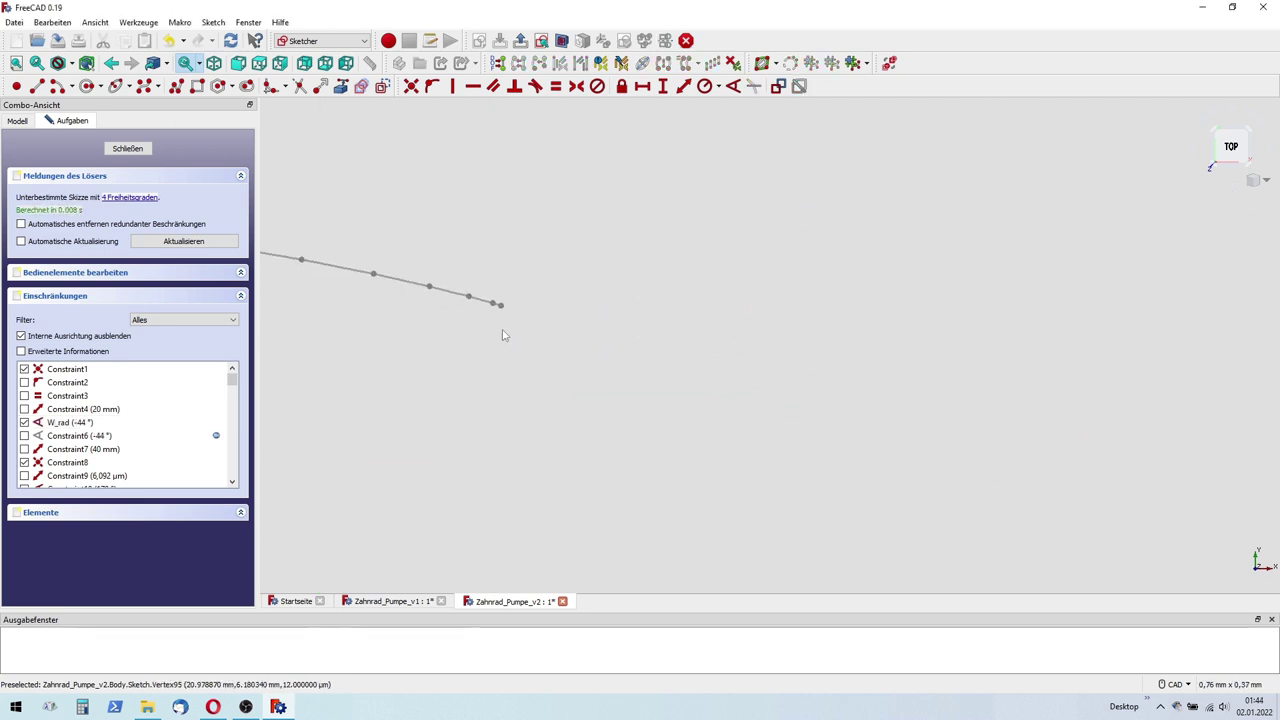
{"action": "left_click", "coordinate": [452, 86]}
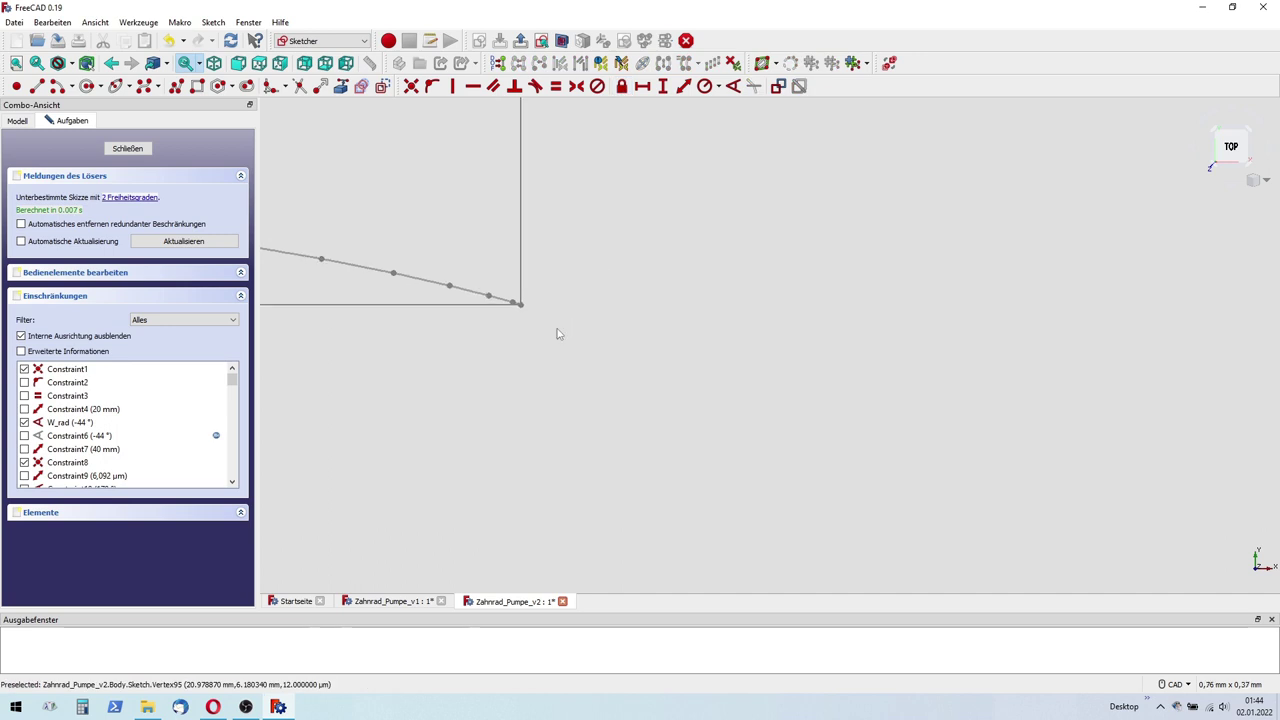
{"action": "key", "text": "ctrl+z"}
{"action": "scroll", "coordinate": [603, 417], "scroll_direction": "down", "scroll_amount": 4}
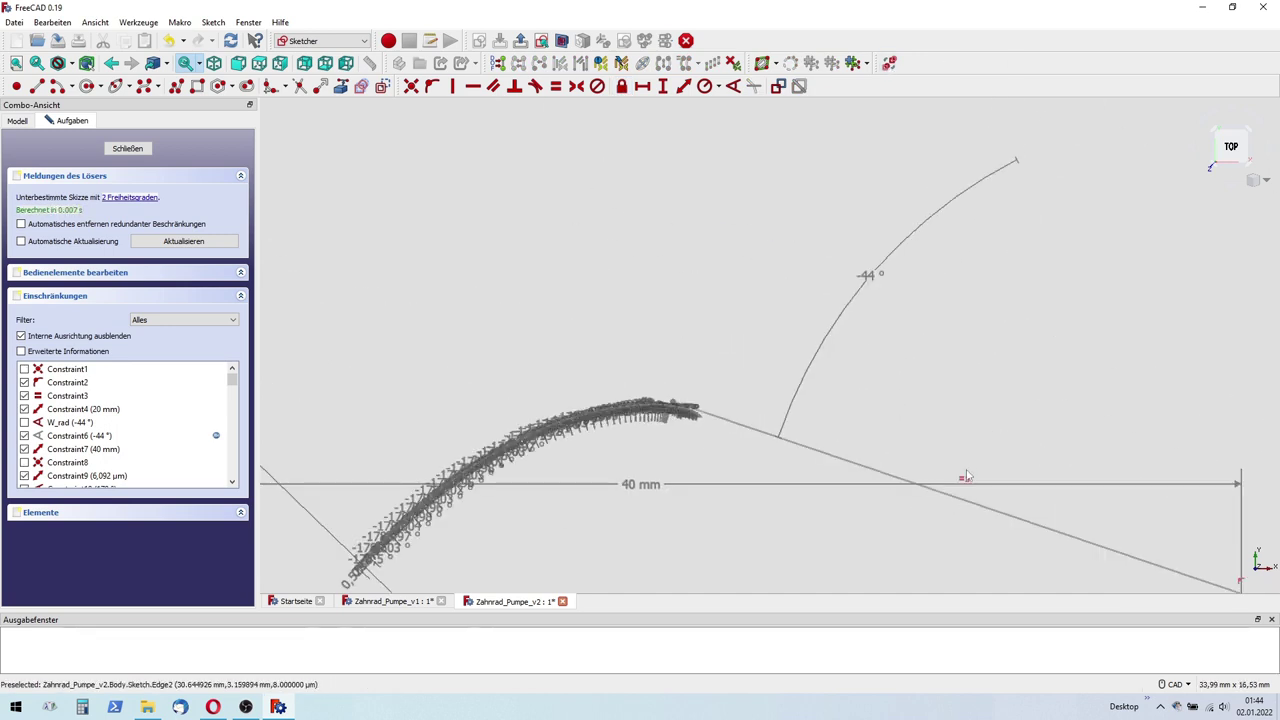
{"action": "scroll", "coordinate": [560, 400], "scroll_direction": "up", "scroll_amount": 4}
{"action": "scroll", "coordinate": [600, 385], "scroll_direction": "up", "scroll_amount": 2}
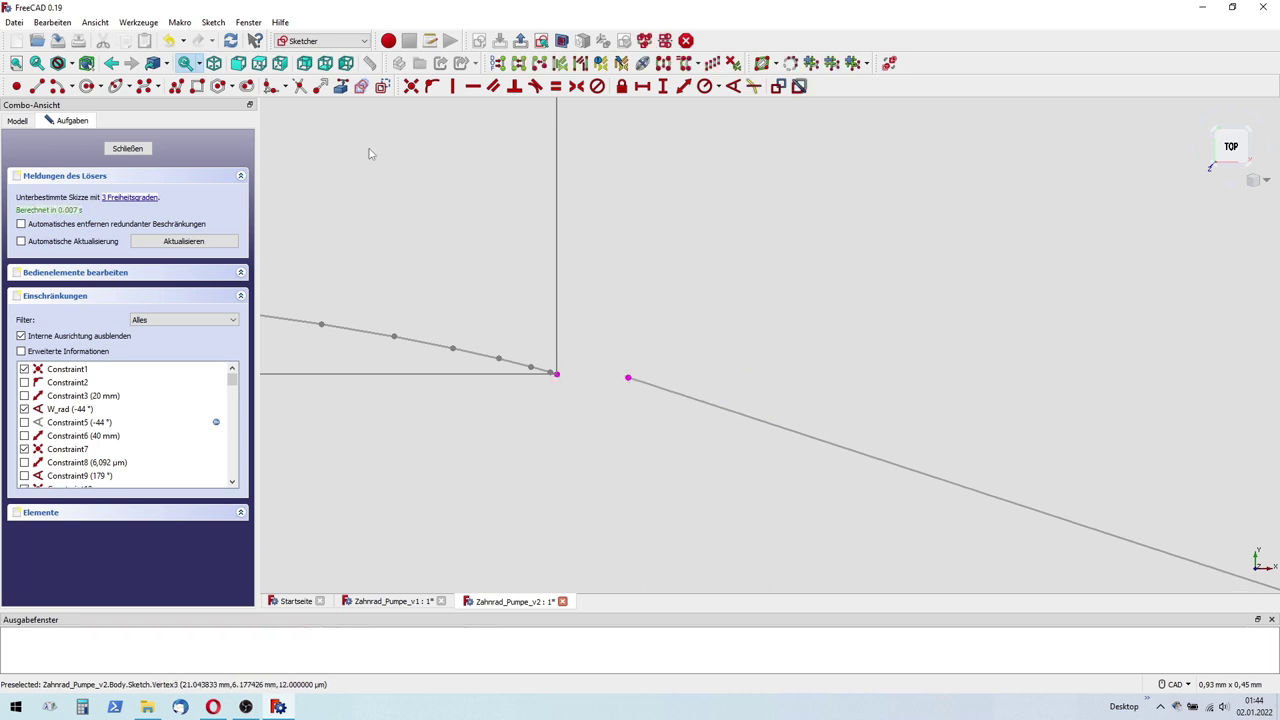
Step: Make the line end coincident with the mirrored arc end, undoing a test drag
{"action": "key", "text": "c"}
{"action": "left_click_drag", "start_coordinate": [556, 373], "coordinate": [592, 380]}
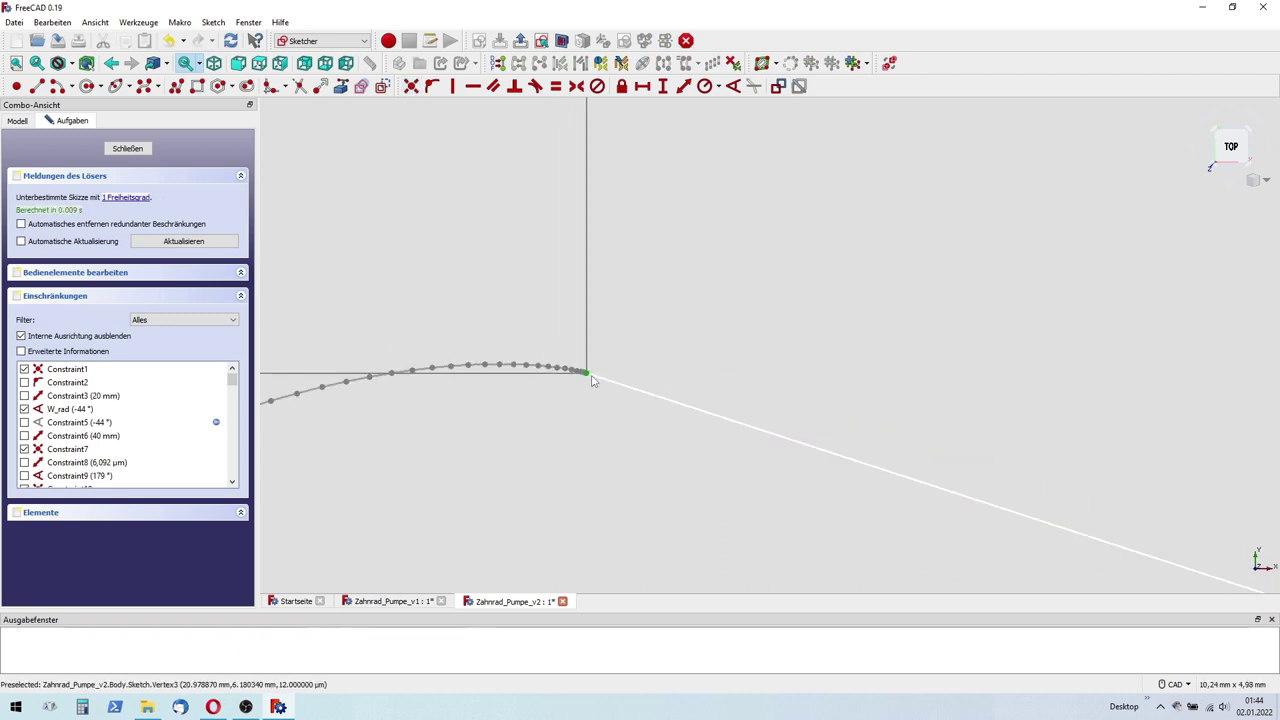
{"action": "scroll", "coordinate": [592, 380], "scroll_direction": "down", "scroll_amount": 4}
{"action": "key", "text": "ctrl+z"}
{"action": "scroll", "coordinate": [600, 380], "scroll_direction": "up", "scroll_amount": 3}
{"action": "scroll", "coordinate": [614, 308], "scroll_direction": "up", "scroll_amount": 3}
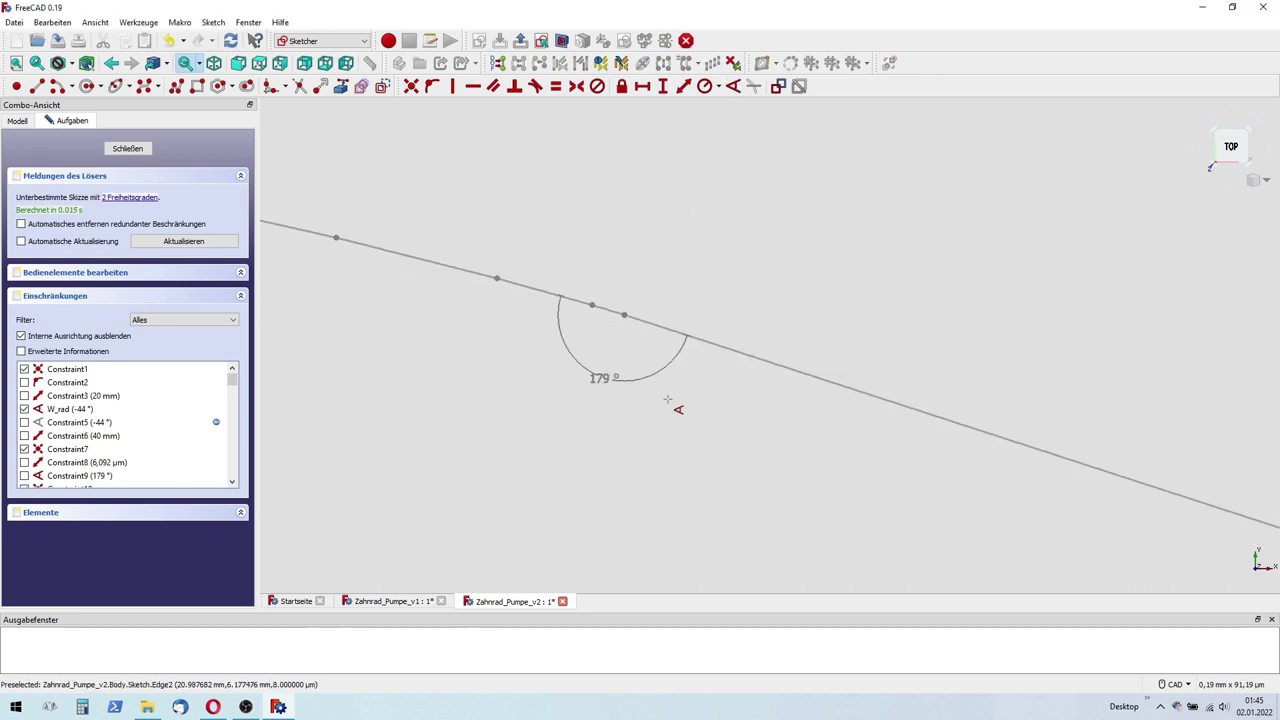
Step: Cancel the 179° angle constraint and slide the upper line's end along the arc
{"action": "key", "text": "Escape"}
{"action": "scroll", "coordinate": [716, 330], "scroll_direction": "down", "scroll_amount": 1}
{"action": "scroll", "coordinate": [710, 340], "scroll_direction": "down", "scroll_amount": 2}
{"action": "scroll", "coordinate": [600, 251], "scroll_direction": "down", "scroll_amount": 3}
{"action": "left_click_drag", "start_coordinate": [646, 271], "coordinate": [641, 173]}
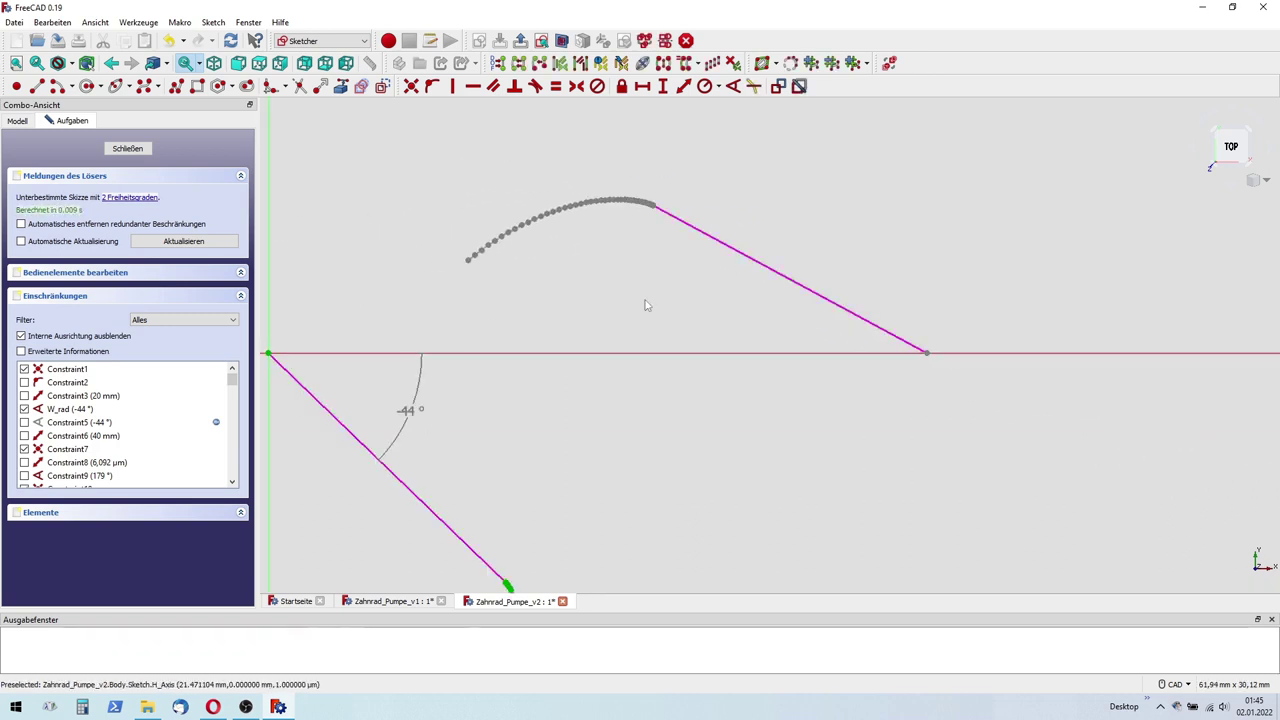
Step: Make the two lines equal in length
{"action": "key", "text": "e"}
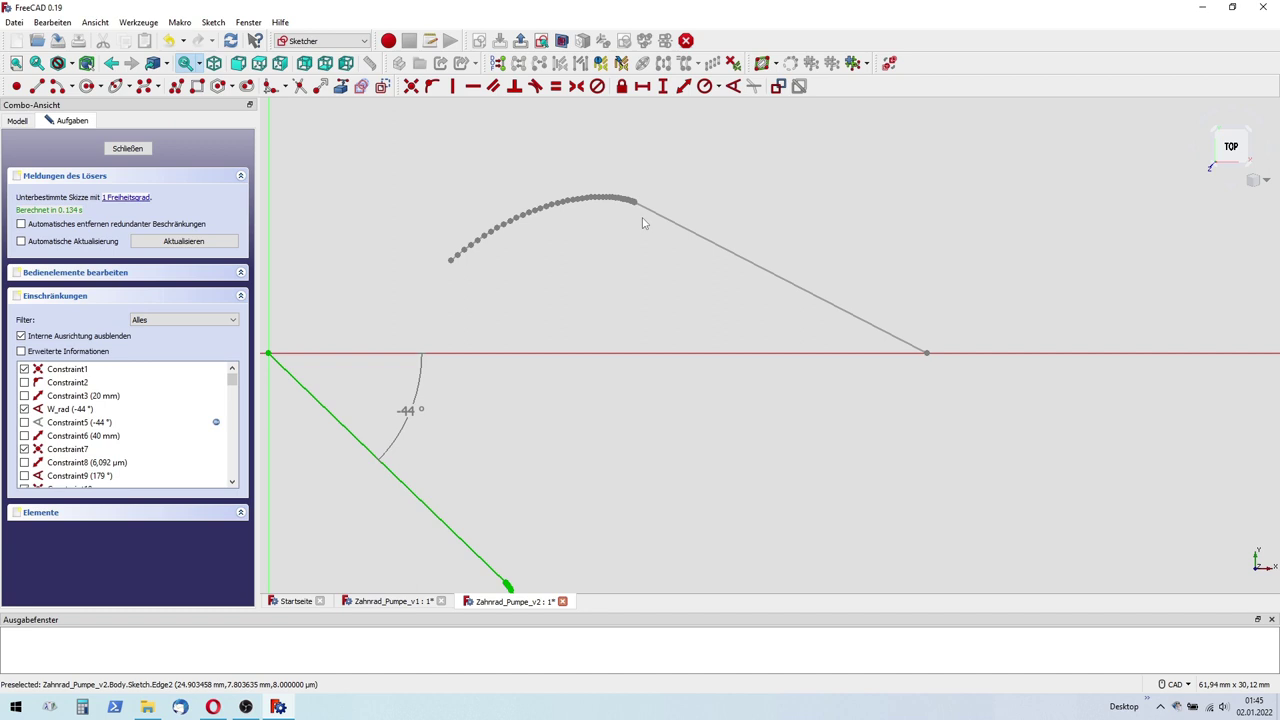
{"action": "scroll", "coordinate": [610, 252], "scroll_direction": "down", "scroll_amount": 3}
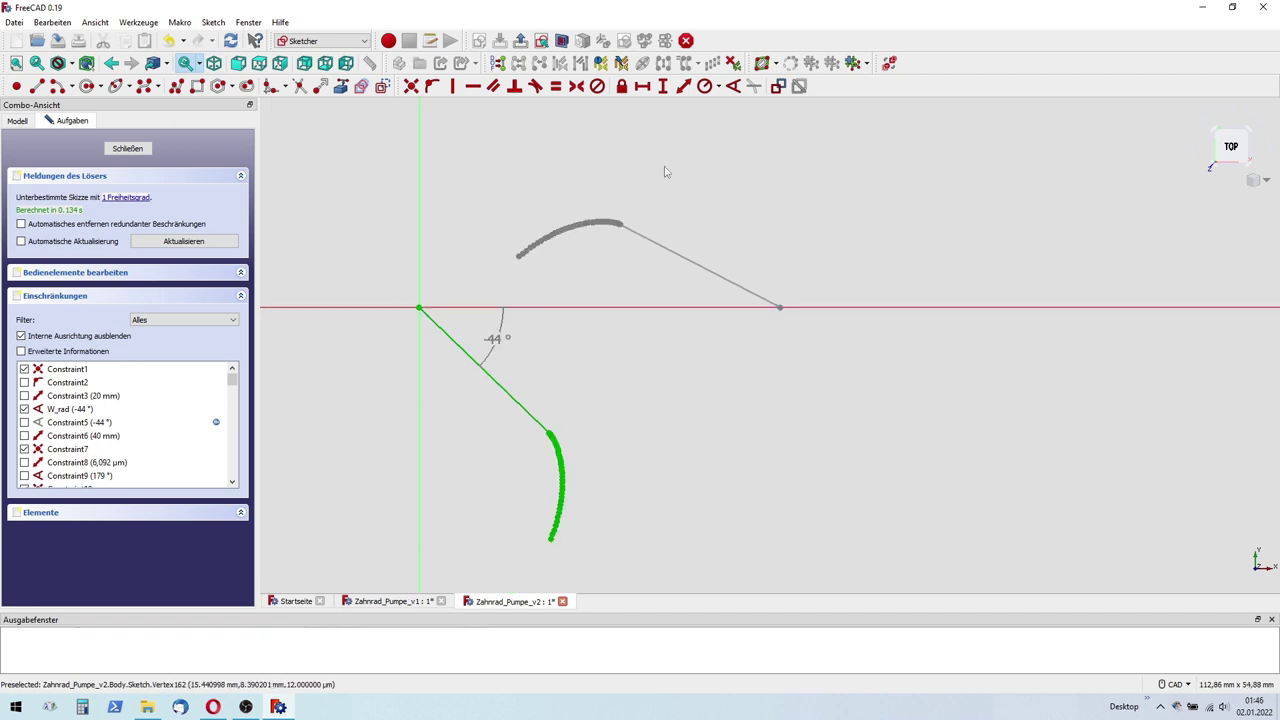
{"action": "scroll", "coordinate": [625, 190], "scroll_direction": "up", "scroll_amount": 2}
Step: Mirror the box-selected upper arc with Symmetry and rearrange the line endpoints near it
{"action": "left_click_drag", "start_coordinate": [420, 177], "coordinate": [646, 328]}
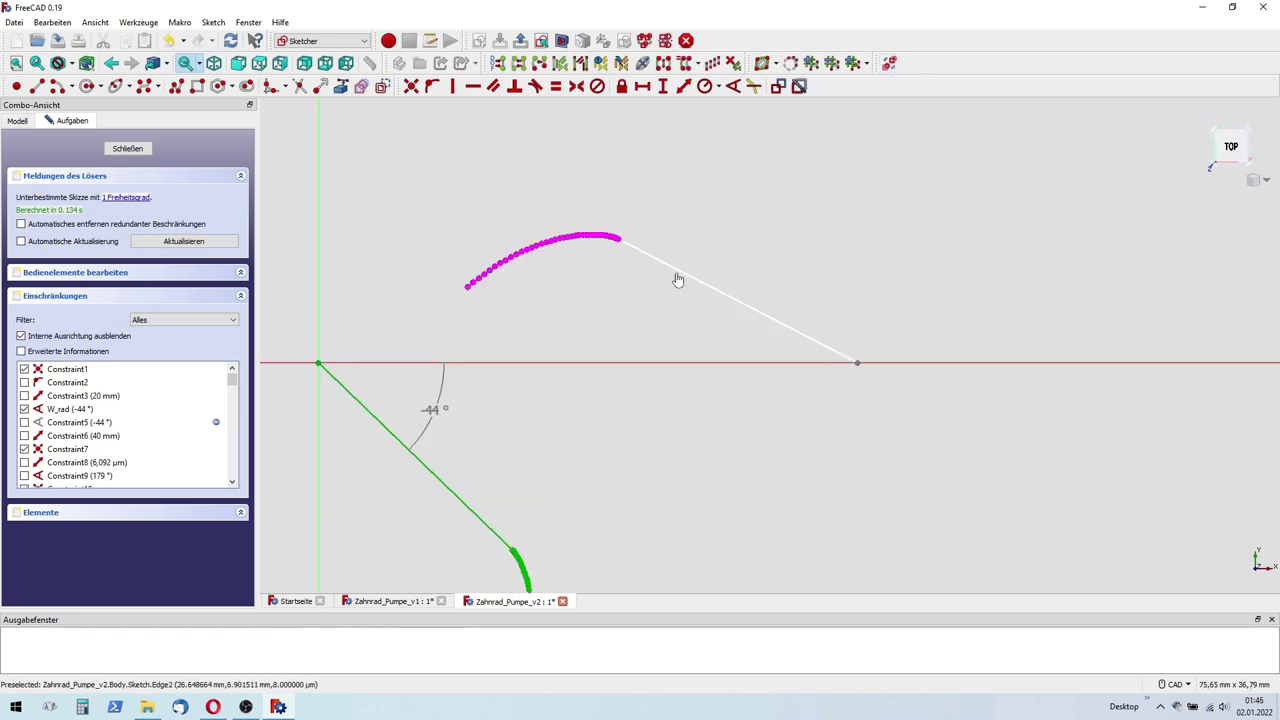
{"action": "left_click", "coordinate": [663, 63]}
{"action": "scroll", "coordinate": [700, 340], "scroll_direction": "up", "scroll_amount": 5}
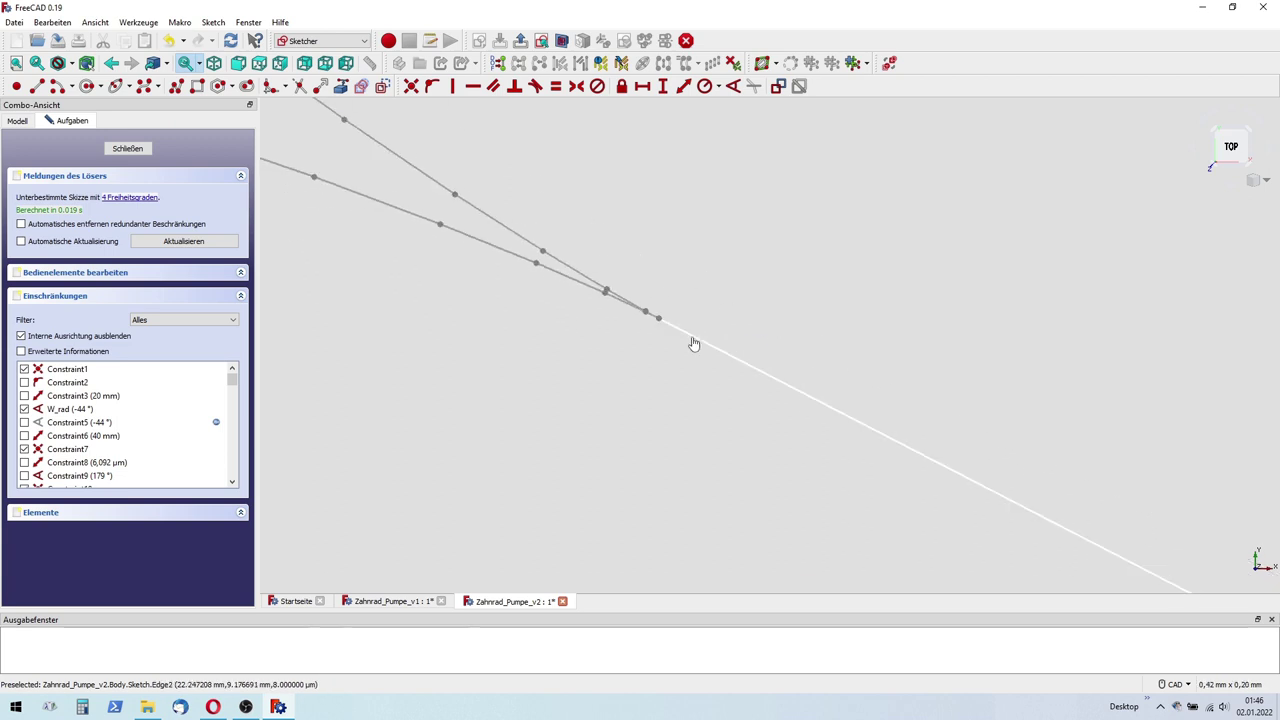
{"action": "left_click_drag", "start_coordinate": [730, 355], "coordinate": [733, 225]}
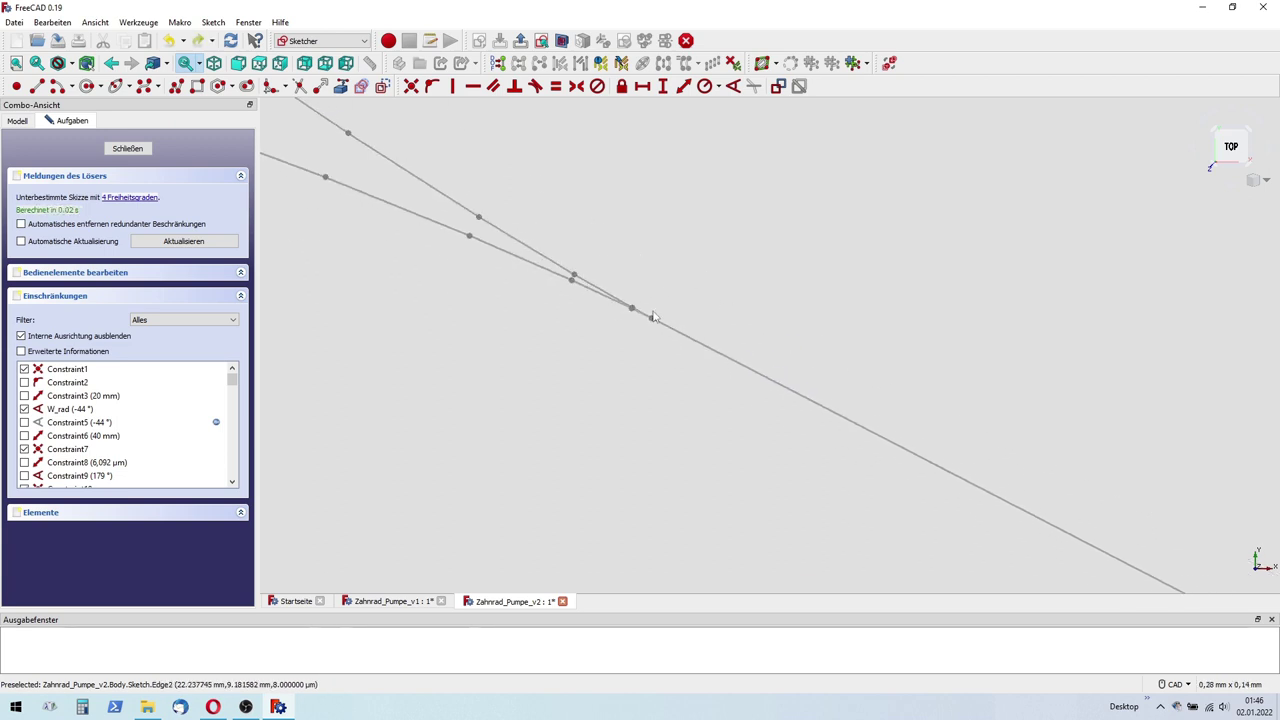
Step: Switch the constraints to virtual space and zoom in on the arc end
{"action": "left_click", "coordinate": [890, 63]}
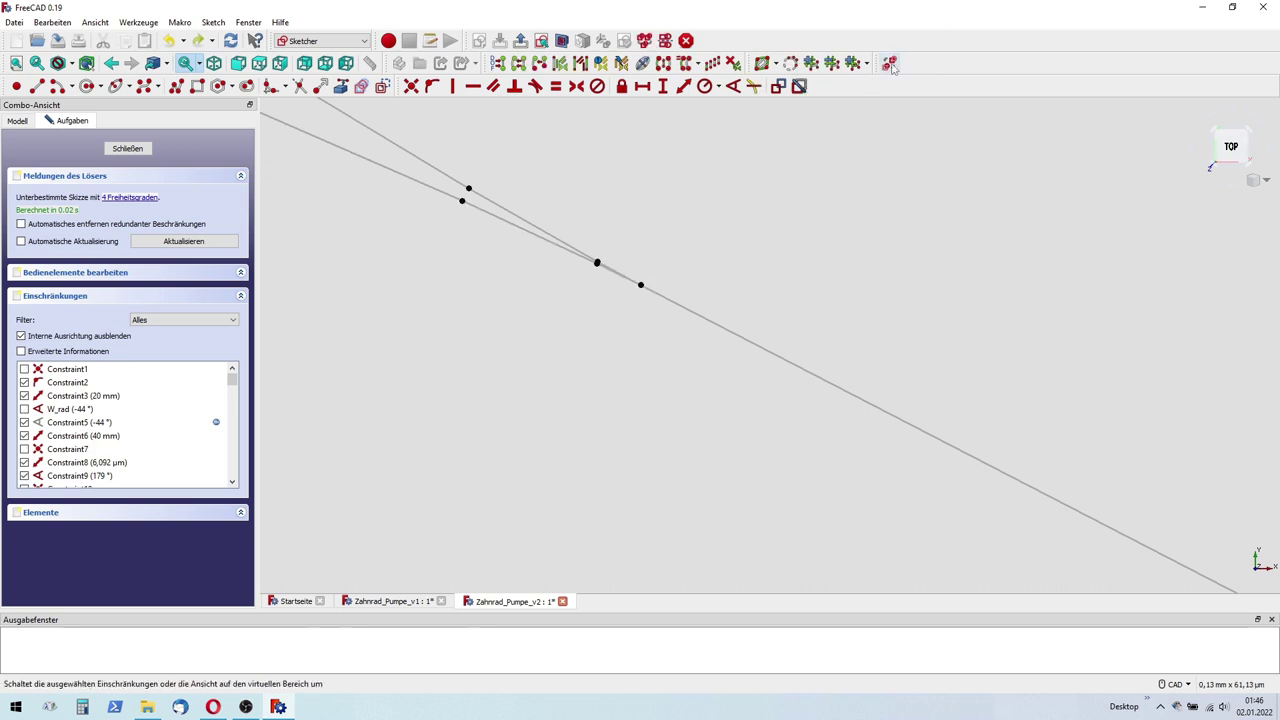
{"action": "scroll", "coordinate": [645, 290], "scroll_direction": "down", "scroll_amount": 2}
{"action": "scroll", "coordinate": [650, 298], "scroll_direction": "down", "scroll_amount": 3}
{"action": "scroll", "coordinate": [652, 300], "scroll_direction": "up", "scroll_amount": 3}
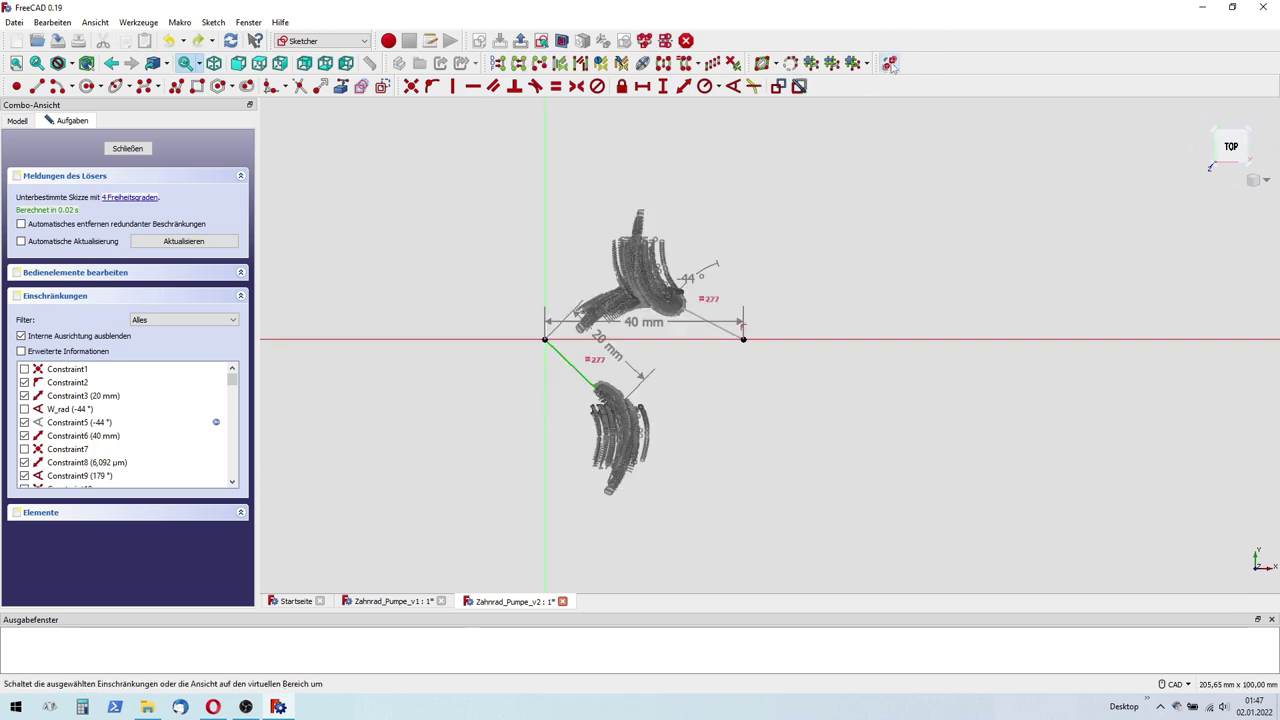
{"action": "scroll", "coordinate": [660, 290], "scroll_direction": "up", "scroll_amount": 3}
{"action": "scroll", "coordinate": [687, 247], "scroll_direction": "up", "scroll_amount": 2}
{"action": "scroll", "coordinate": [604, 299], "scroll_direction": "up", "scroll_amount": 2}
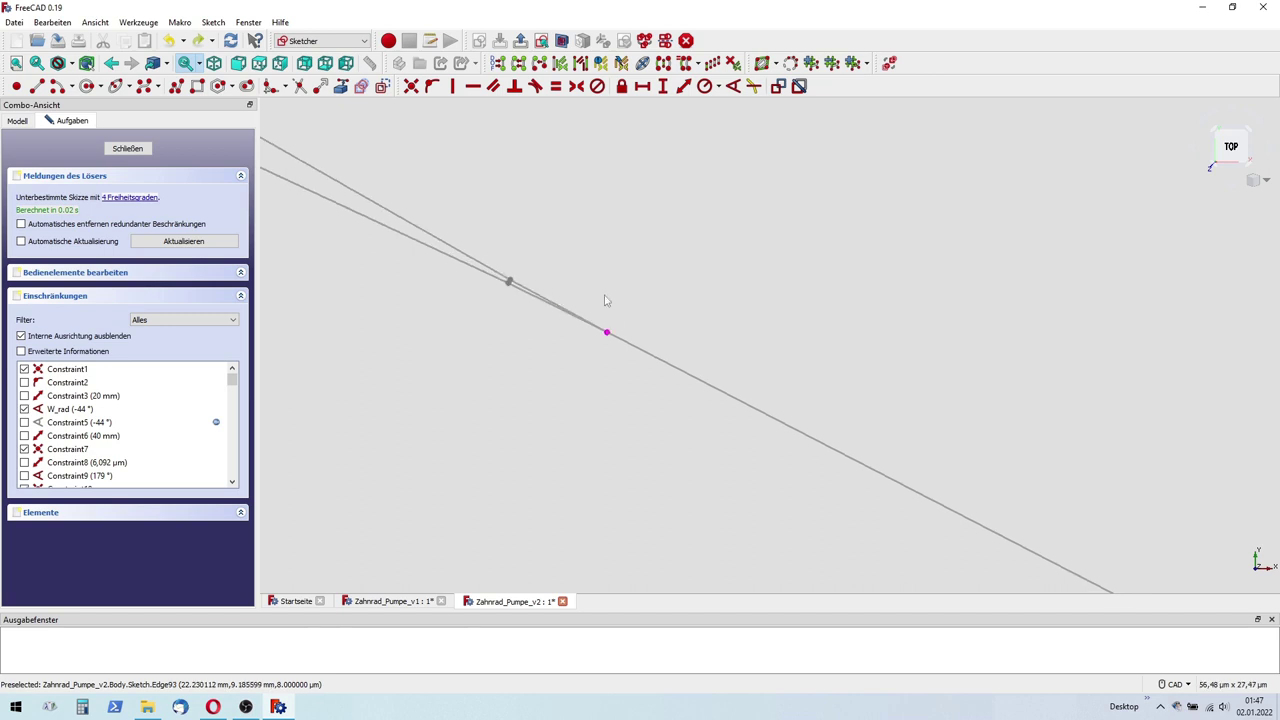
Step: Join the two line endpoints and add a 179° angle between the lines
{"action": "left_click", "coordinate": [412, 87]}
{"action": "left_click", "coordinate": [523, 301]}
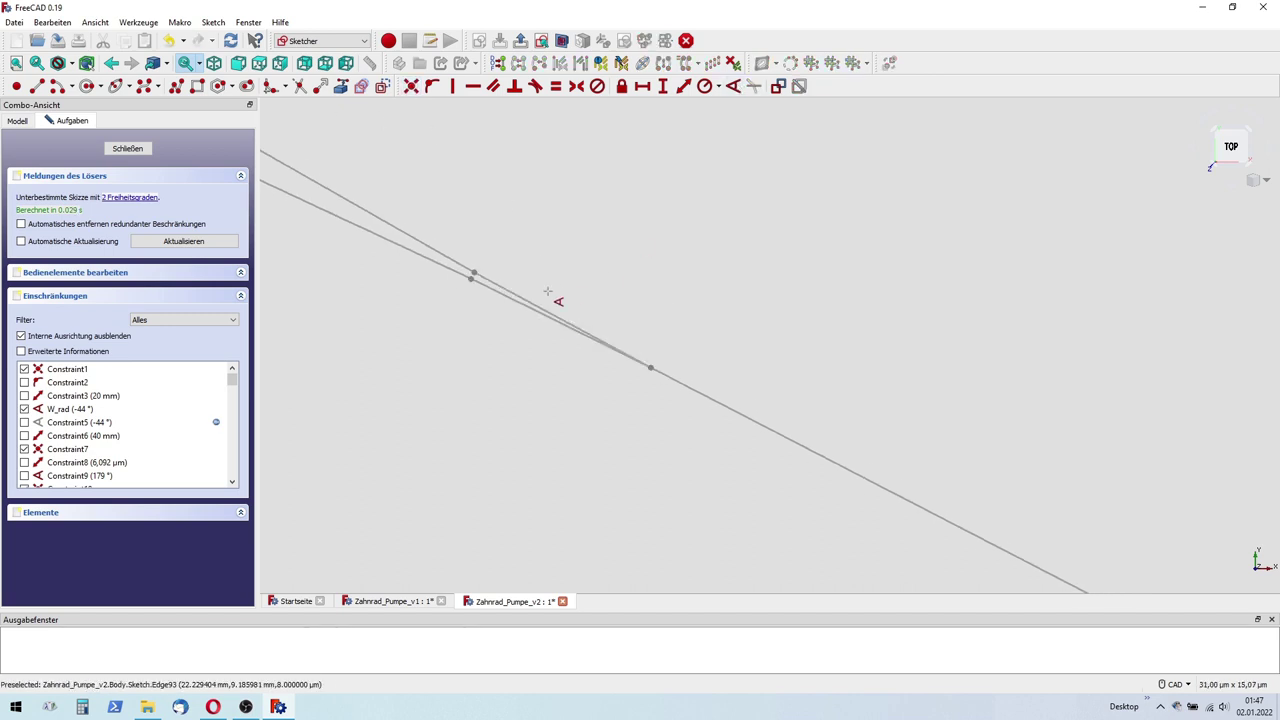
{"action": "left_click", "coordinate": [729, 409]}
{"action": "key", "text": "k"}
{"action": "key", "text": "a"}
{"action": "left_click", "coordinate": [868, 426]}
{"action": "mouse_move", "coordinate": [680, 317]}
{"action": "left_mouse_down"}
{"action": "mouse_move", "coordinate": [627, 357]}
{"action": "mouse_move", "coordinate": [422, 410]}
{"action": "left_mouse_up"}
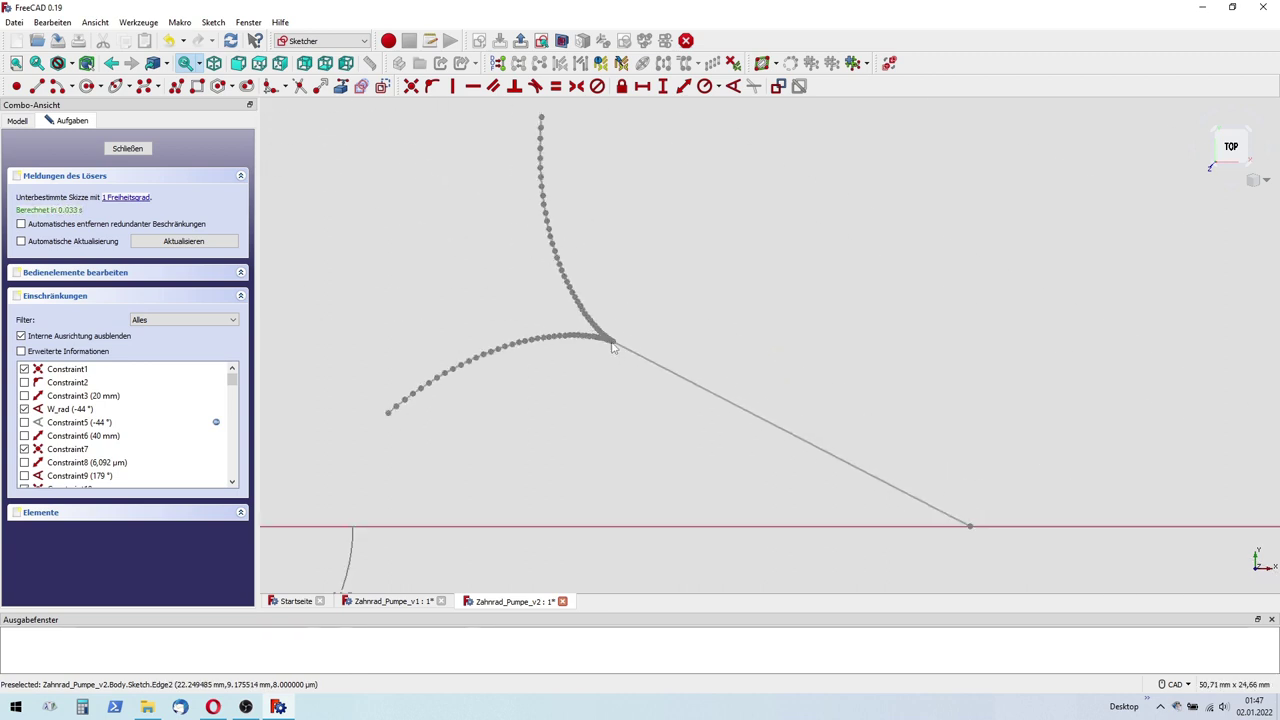
Step: Select the Constraint5 angle in the constraint list and review its options
{"action": "right_click", "coordinate": [98, 428]}
{"action": "left_click", "coordinate": [150, 457]}
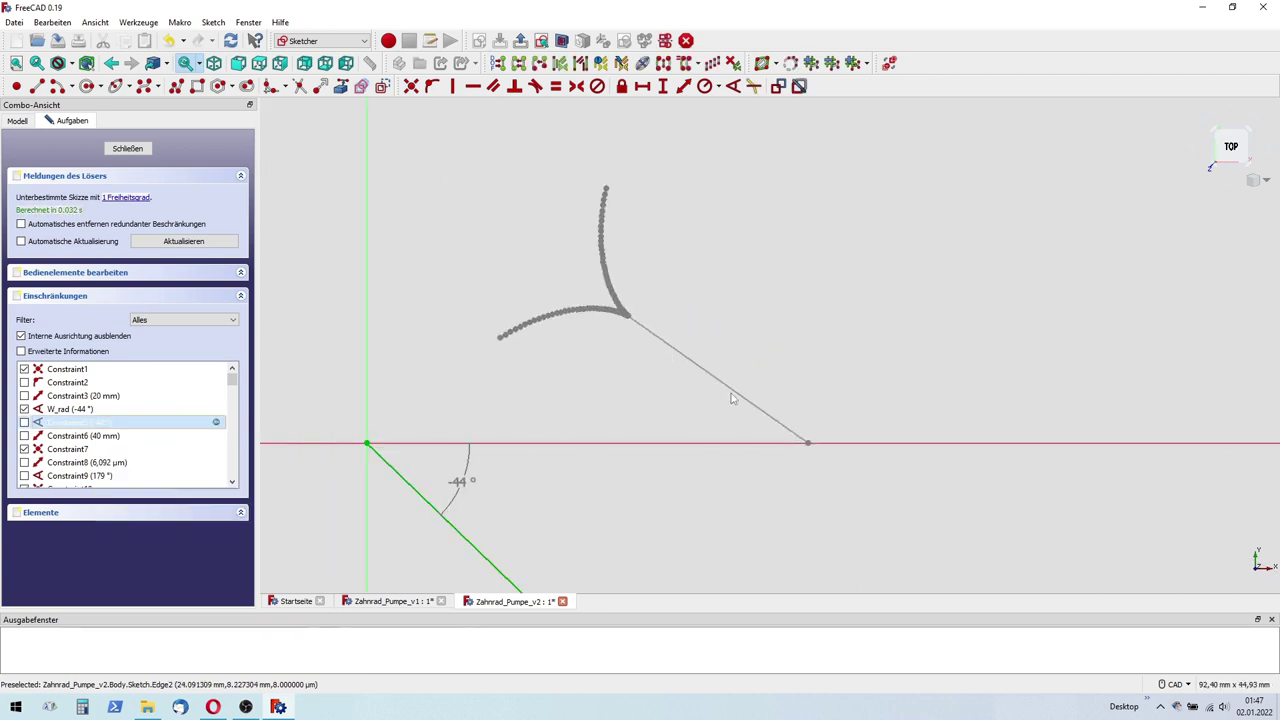
{"action": "scroll", "coordinate": [600, 402], "scroll_direction": "up", "scroll_amount": 3}
{"action": "scroll", "coordinate": [660, 389], "scroll_direction": "up", "scroll_amount": 2}
{"action": "scroll", "coordinate": [693, 368], "scroll_direction": "up", "scroll_amount": 2}
{"action": "scroll", "coordinate": [693, 368], "scroll_direction": "up", "scroll_amount": 2}
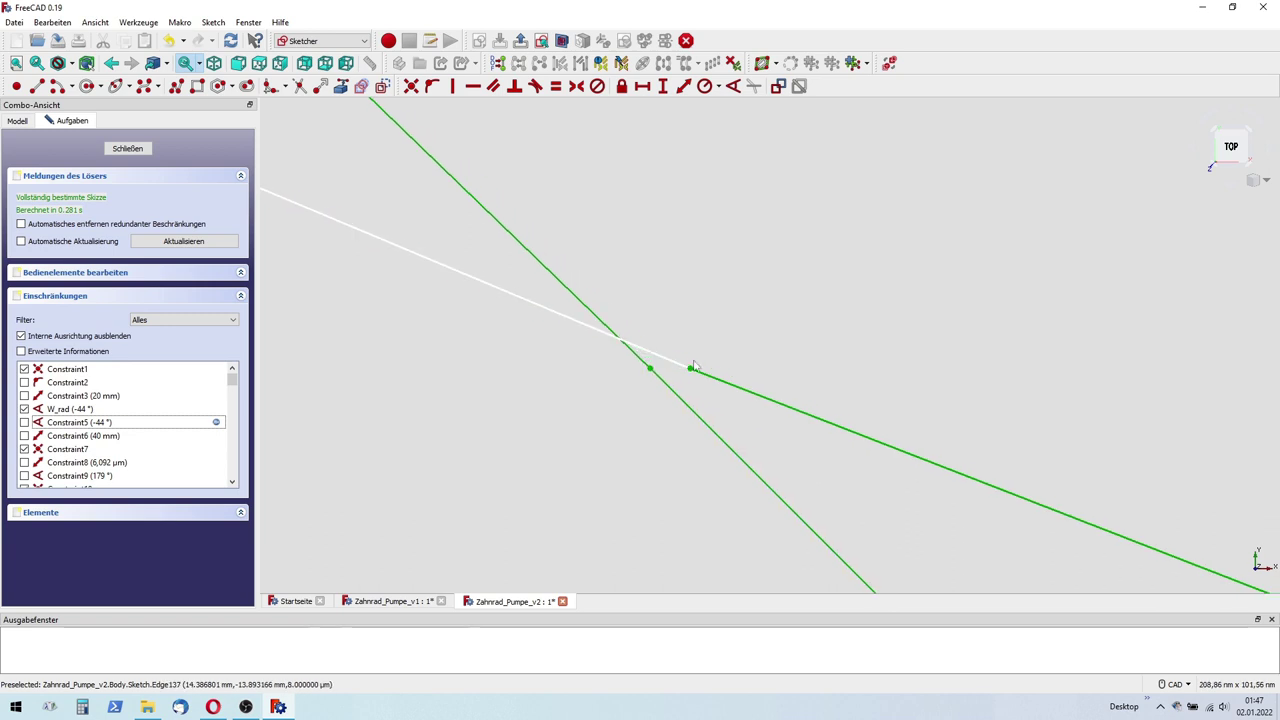
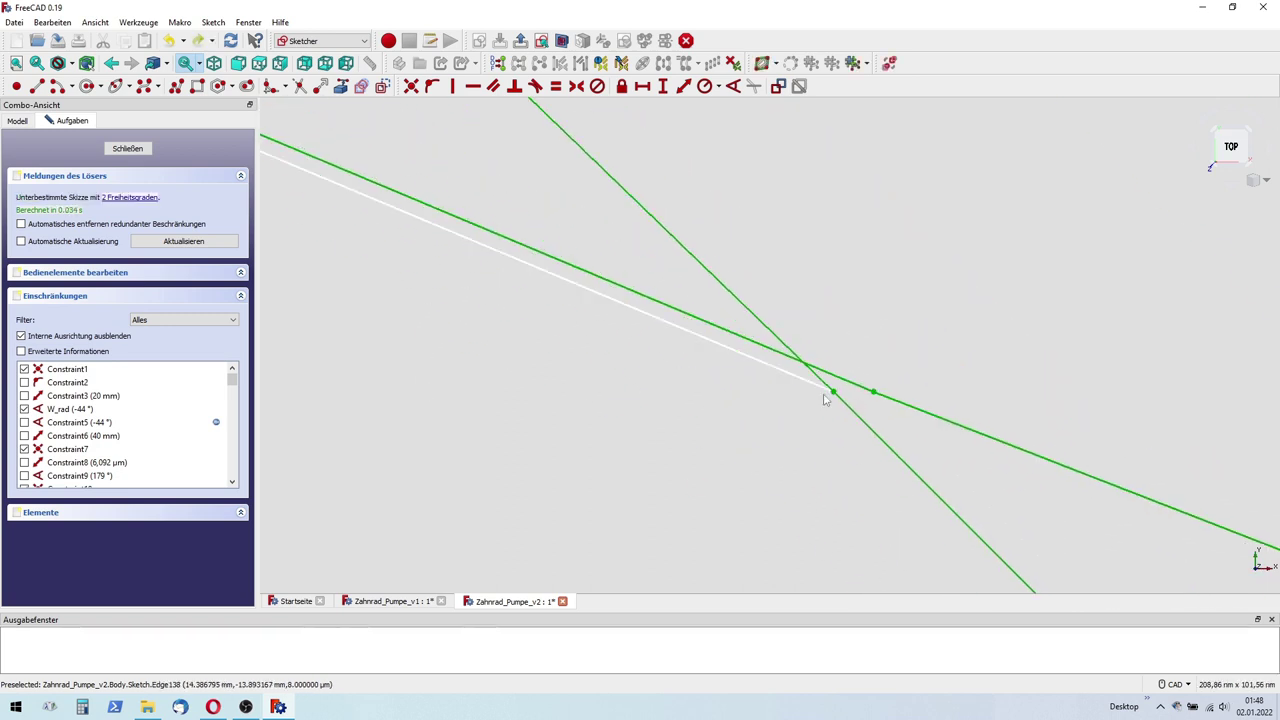
Step: Give the flank line a length constraint and a 157,752° angle to the second line
{"action": "left_click", "coordinate": [778, 374]}
{"action": "key", "text": "k"}
{"action": "key", "text": "d"}
{"action": "key", "text": "Return"}
{"action": "left_click", "coordinate": [942, 428]}
{"action": "key", "text": "k"}
{"action": "key", "text": "a"}
{"action": "key", "text": "Return"}
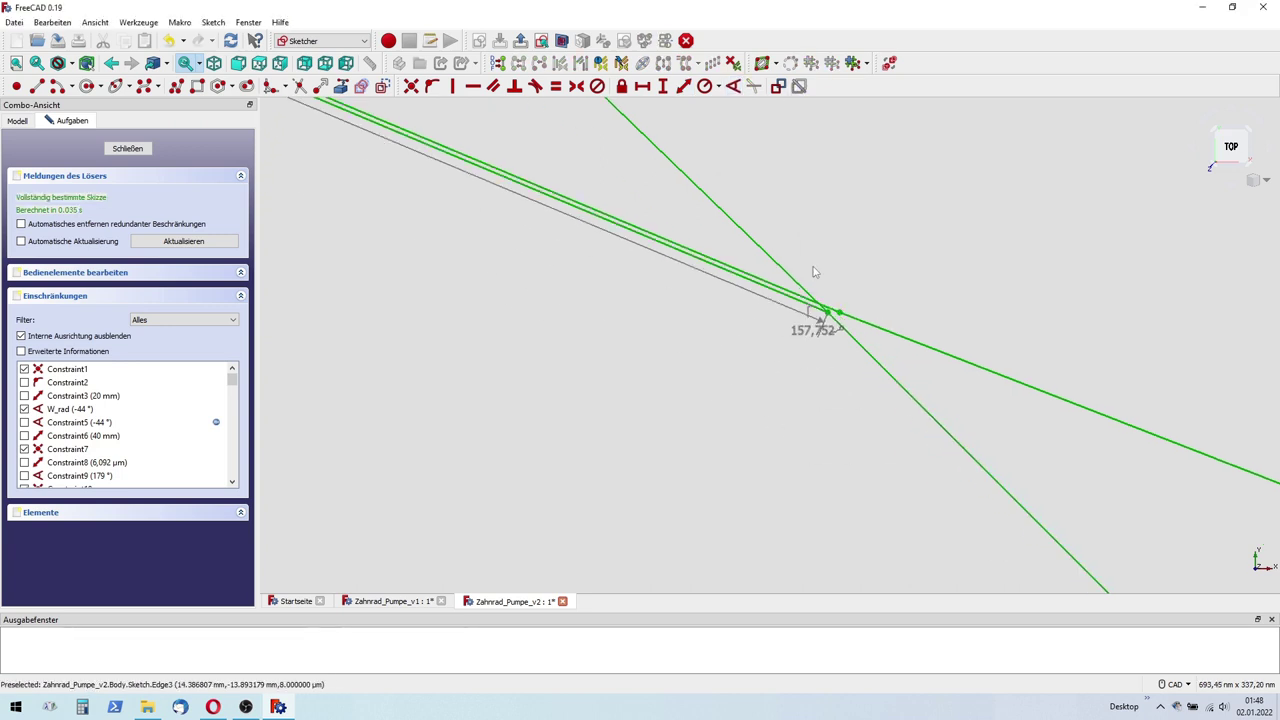
{"action": "scroll", "coordinate": [803, 409], "scroll_direction": "down", "scroll_amount": 8}
{"action": "scroll", "coordinate": [809, 417], "scroll_direction": "down", "scroll_amount": 5}
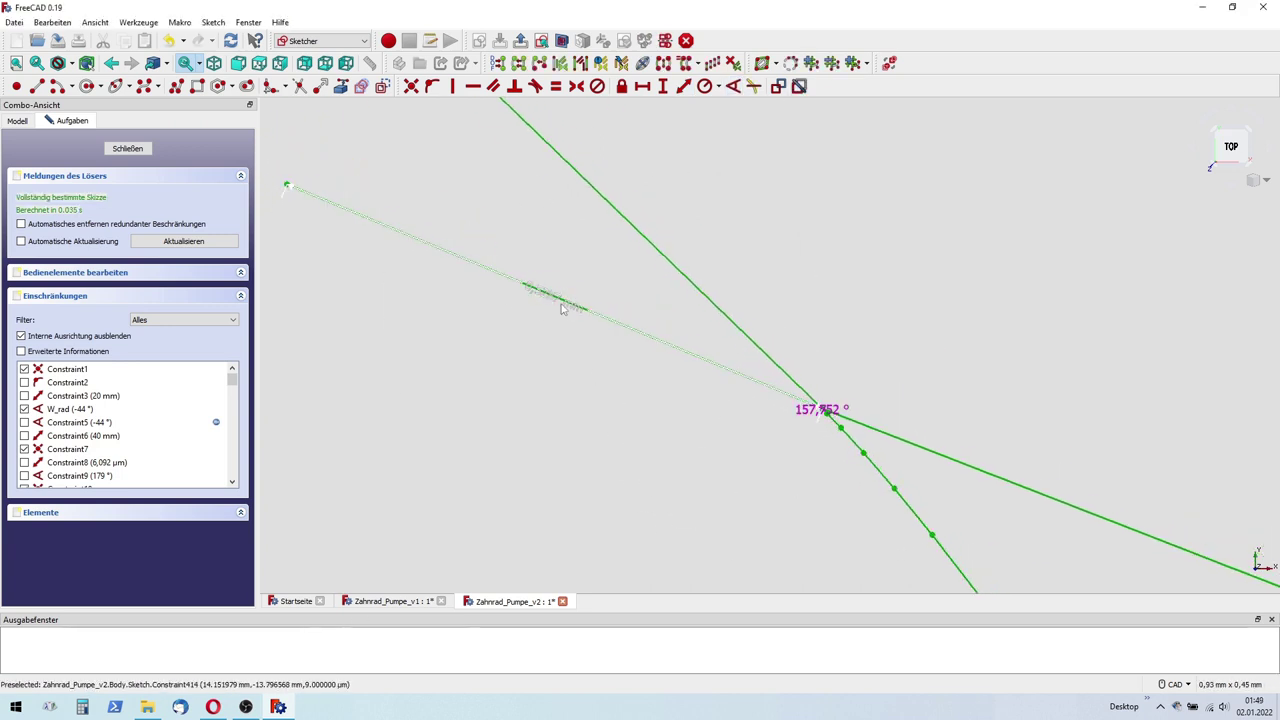
{"action": "scroll", "coordinate": [566, 354], "scroll_direction": "up", "scroll_amount": 3}
{"action": "scroll", "coordinate": [417, 286], "scroll_direction": "up", "scroll_amount": 3}
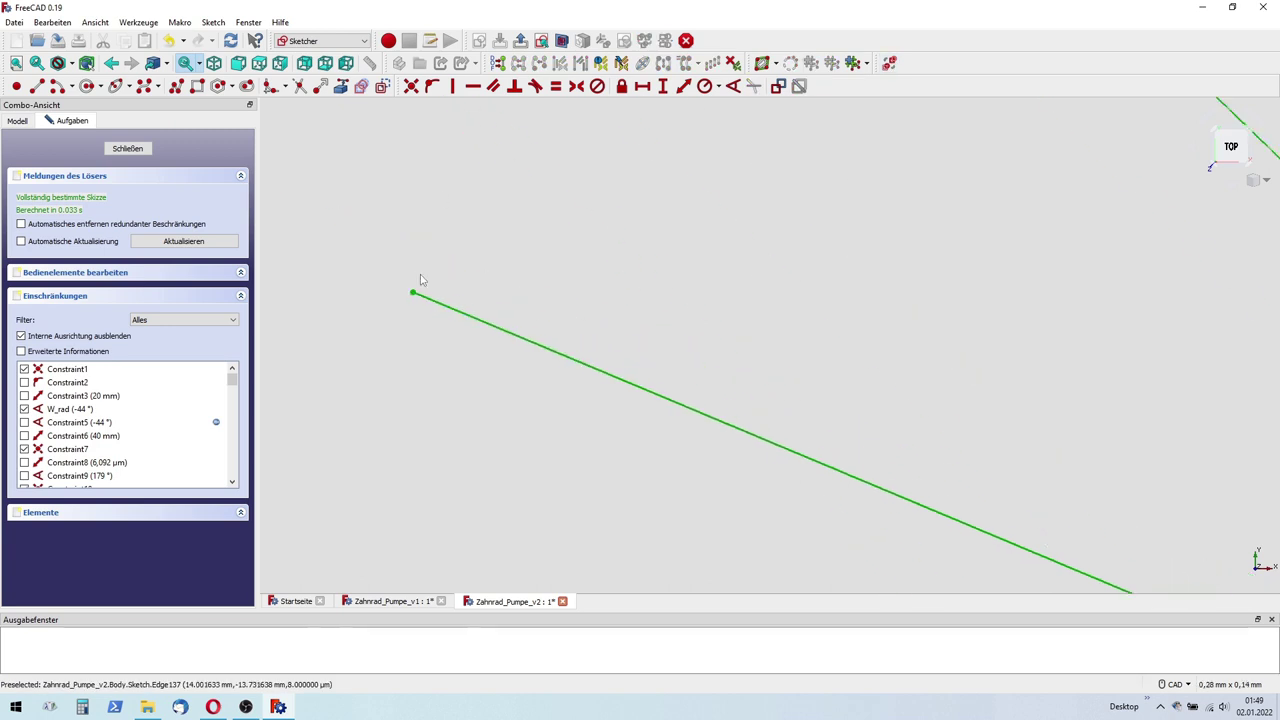
Step: Change the W_rad angle to -43°
{"action": "double_click", "coordinate": [70, 409]}
{"action": "type", "text": "-43"}
{"action": "key", "text": "Return"}
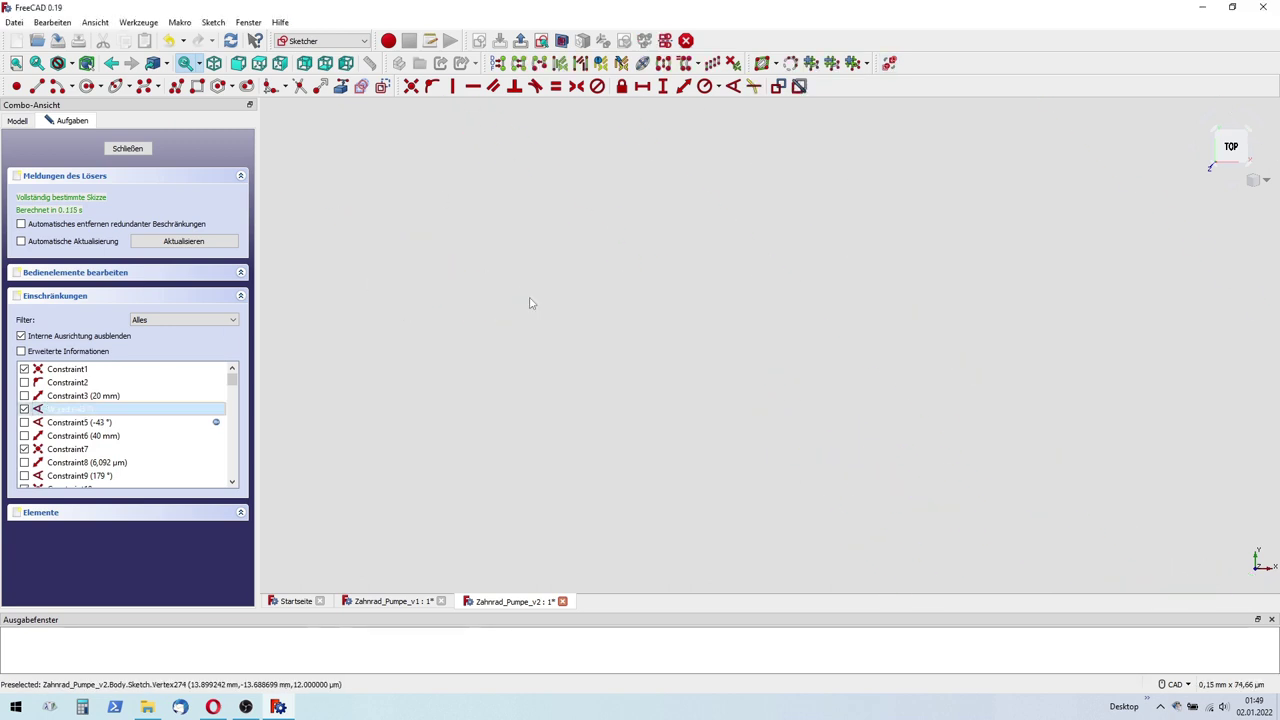
Step: Delete the selected element and re-constrain the upper left line with a distance and an angle
{"action": "scroll", "coordinate": [824, 470], "scroll_direction": "down", "scroll_amount": 3}
{"action": "right_click", "coordinate": [708, 156]}
{"action": "left_click", "coordinate": [770, 251]}
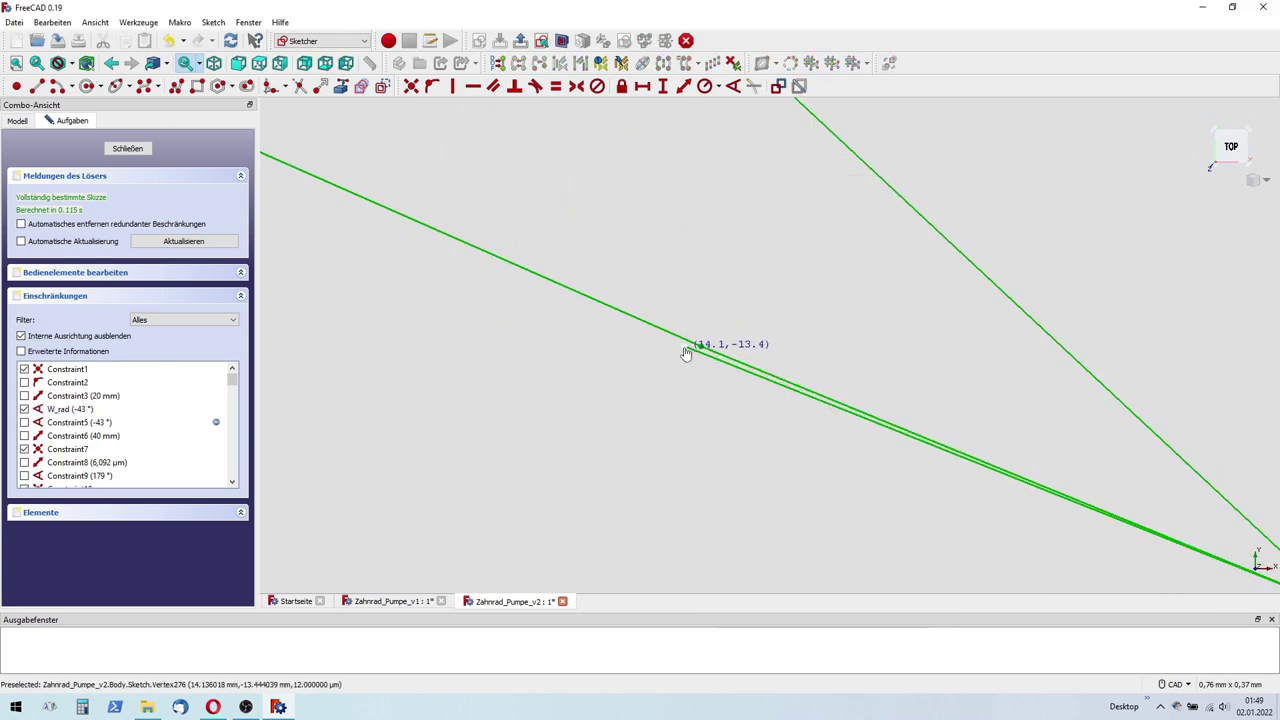
{"action": "scroll", "coordinate": [725, 403], "scroll_direction": "up", "scroll_amount": 7}
{"action": "key", "text": "Delete"}
{"action": "left_click", "coordinate": [656, 338]}
{"action": "key", "text": "k"}
{"action": "key", "text": "d"}
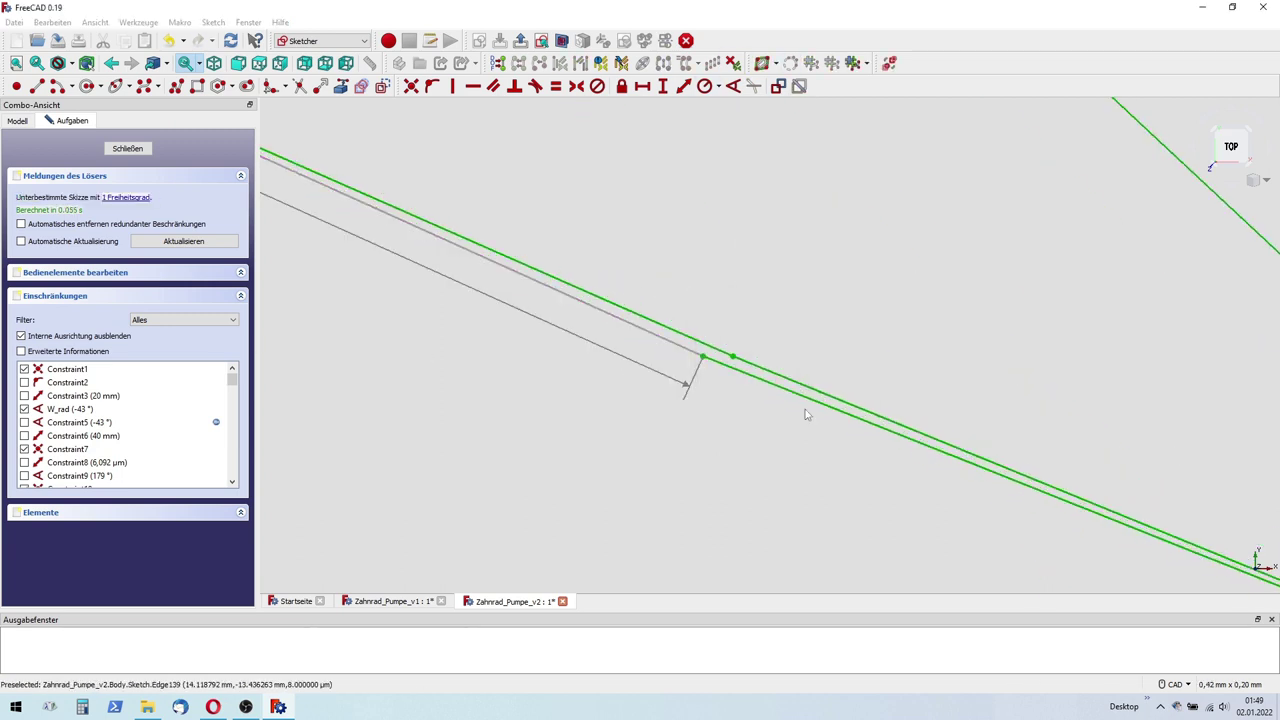
{"action": "left_click", "coordinate": [660, 342]}
{"action": "key", "text": "Return"}
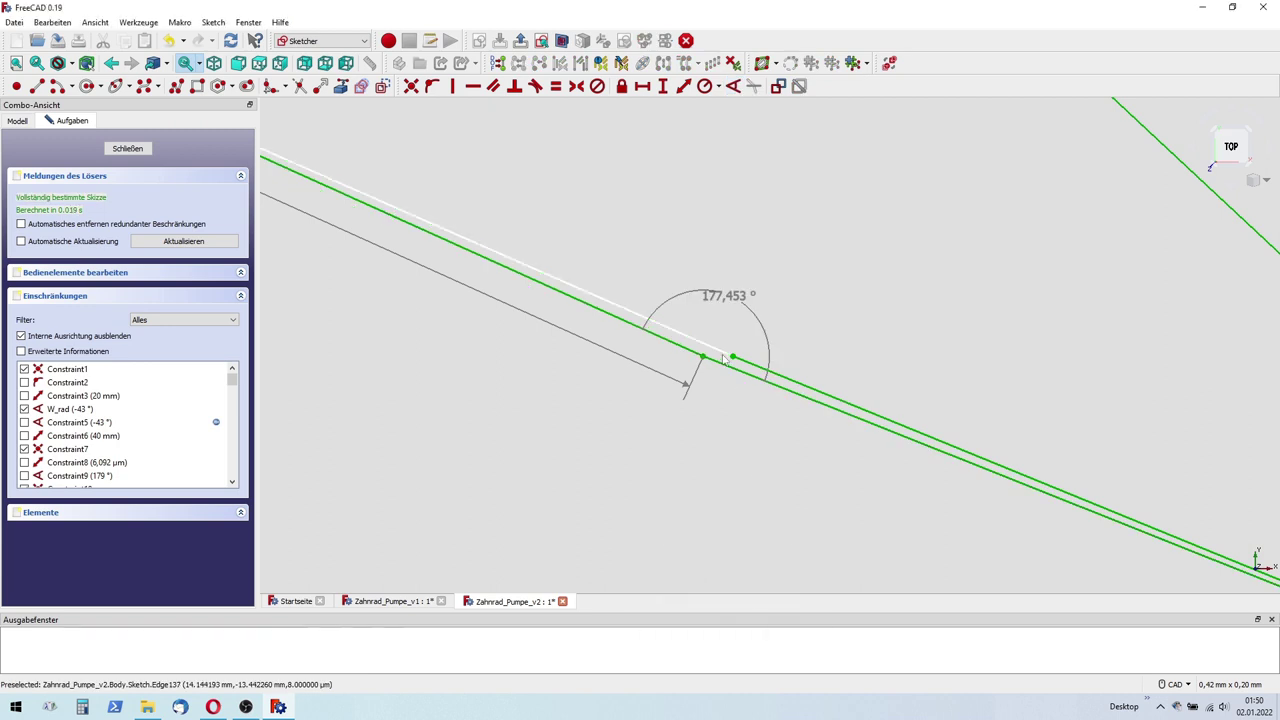
Step: Set W_rad to -42° and constrain the angle between the two lower lines
{"action": "double_click", "coordinate": [70, 409]}
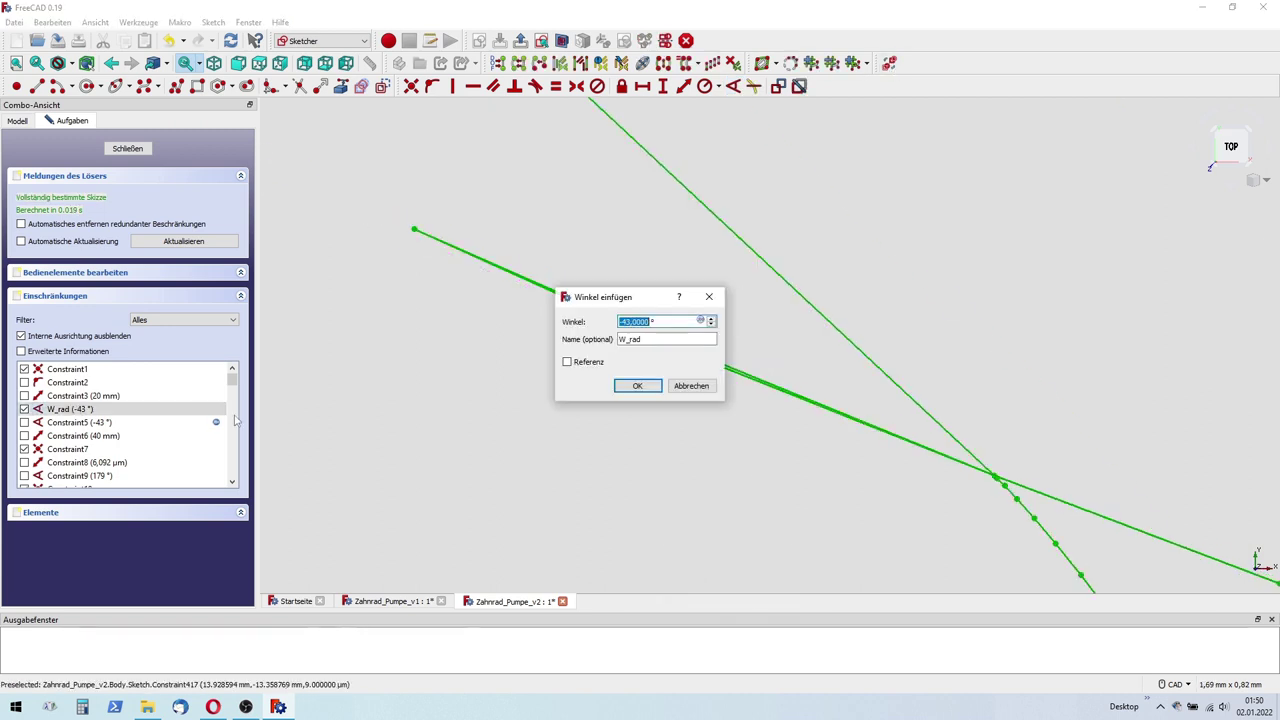
{"action": "key", "text": "Return"}
{"action": "scroll", "coordinate": [600, 270], "scroll_direction": "up", "scroll_amount": 3}
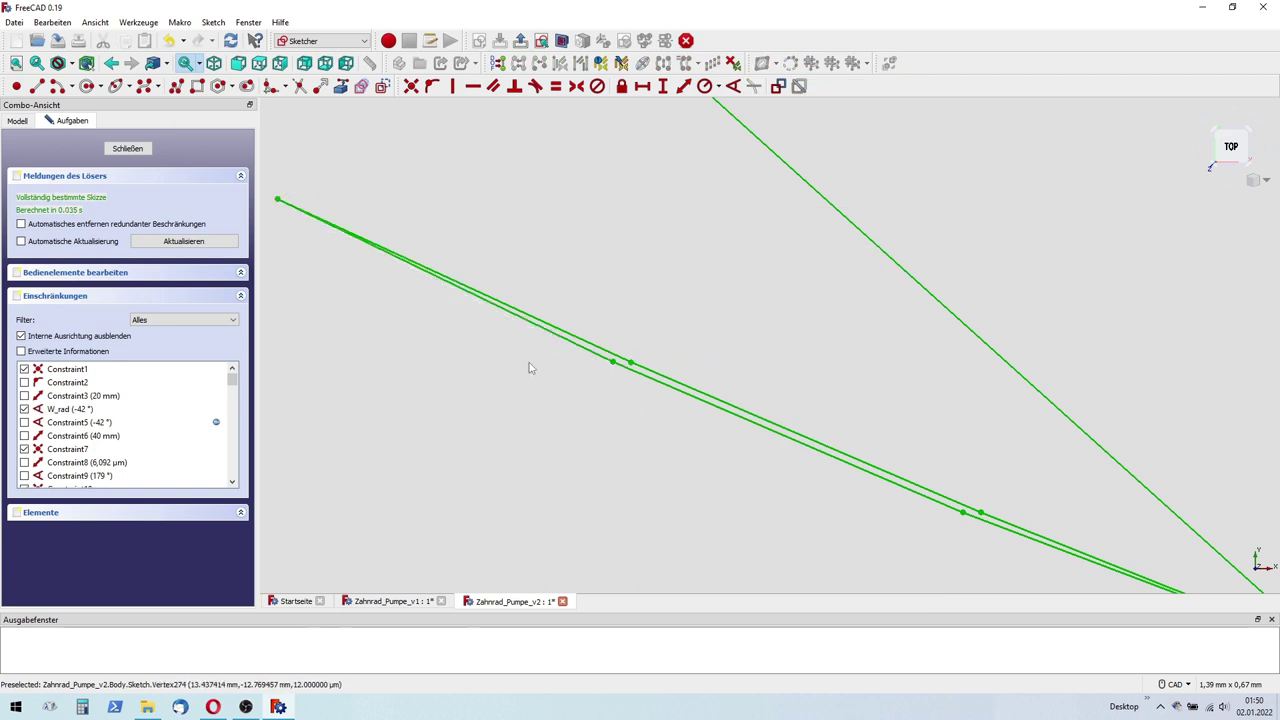
{"action": "scroll", "coordinate": [606, 362], "scroll_direction": "up", "scroll_amount": 3}
{"action": "left_click", "coordinate": [683, 393]}
{"action": "left_click", "coordinate": [688, 379]}
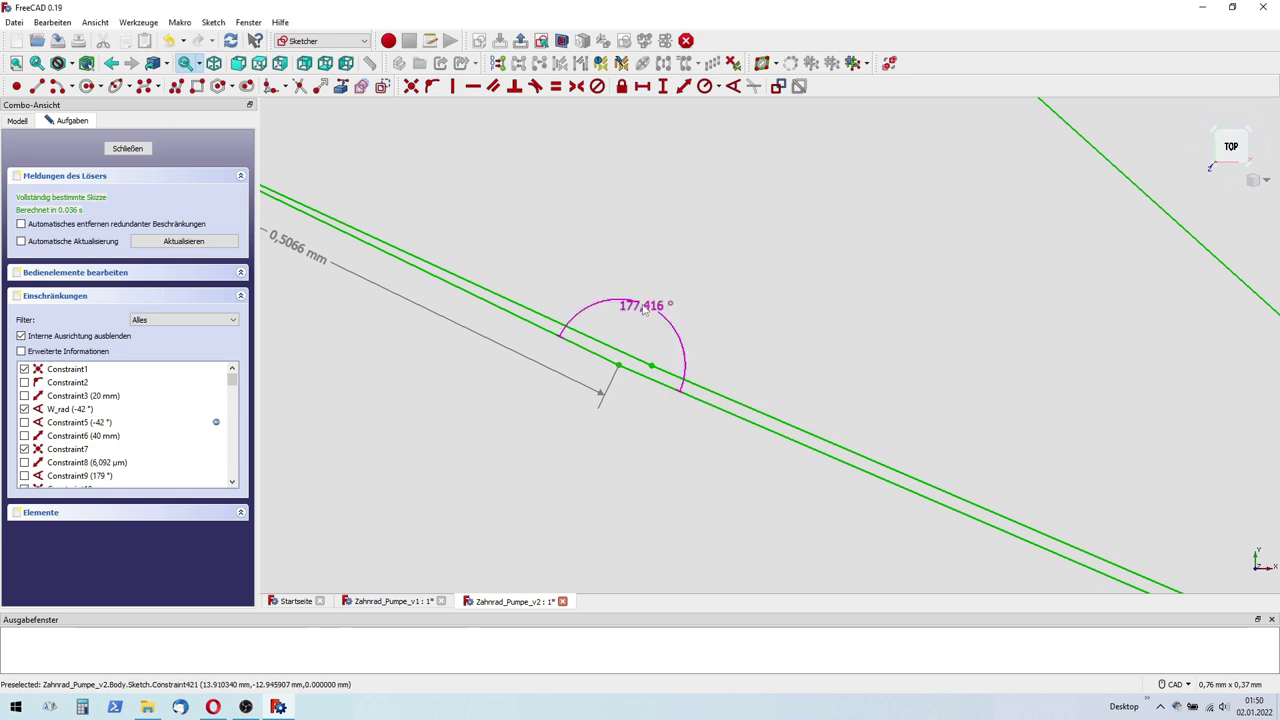
Step: Set W_rad to -41° and check the re-solved tooth sketch
{"action": "scroll", "coordinate": [600, 405], "scroll_direction": "down", "scroll_amount": 5}
{"action": "scroll", "coordinate": [600, 405], "scroll_direction": "down", "scroll_amount": 2}
{"action": "double_click", "coordinate": [90, 412]}
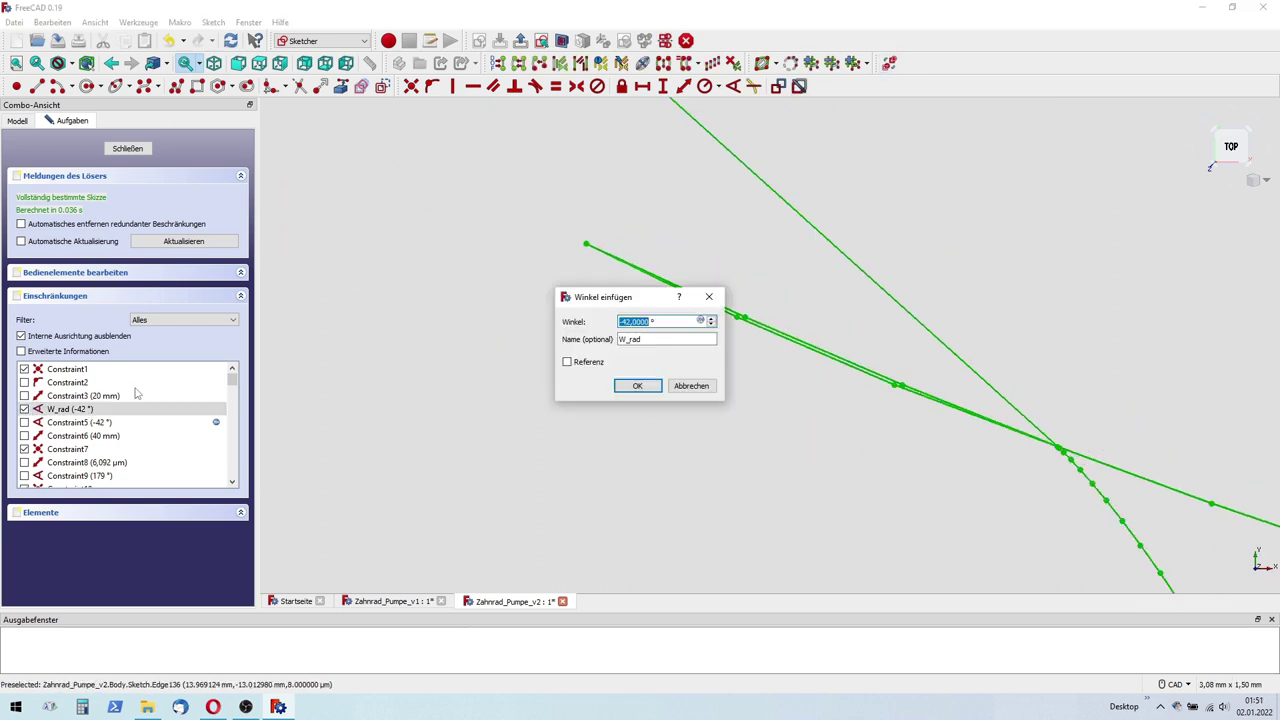
{"action": "key", "text": "Return"}
{"action": "scroll", "coordinate": [795, 419], "scroll_direction": "up", "scroll_amount": 2}
{"action": "scroll", "coordinate": [1027, 387], "scroll_direction": "up", "scroll_amount": 2}
{"action": "scroll", "coordinate": [1141, 395], "scroll_direction": "up", "scroll_amount": 2}
{"action": "scroll", "coordinate": [1141, 395], "scroll_direction": "down", "scroll_amount": 2}
{"action": "scroll", "coordinate": [886, 423], "scroll_direction": "down", "scroll_amount": 3}
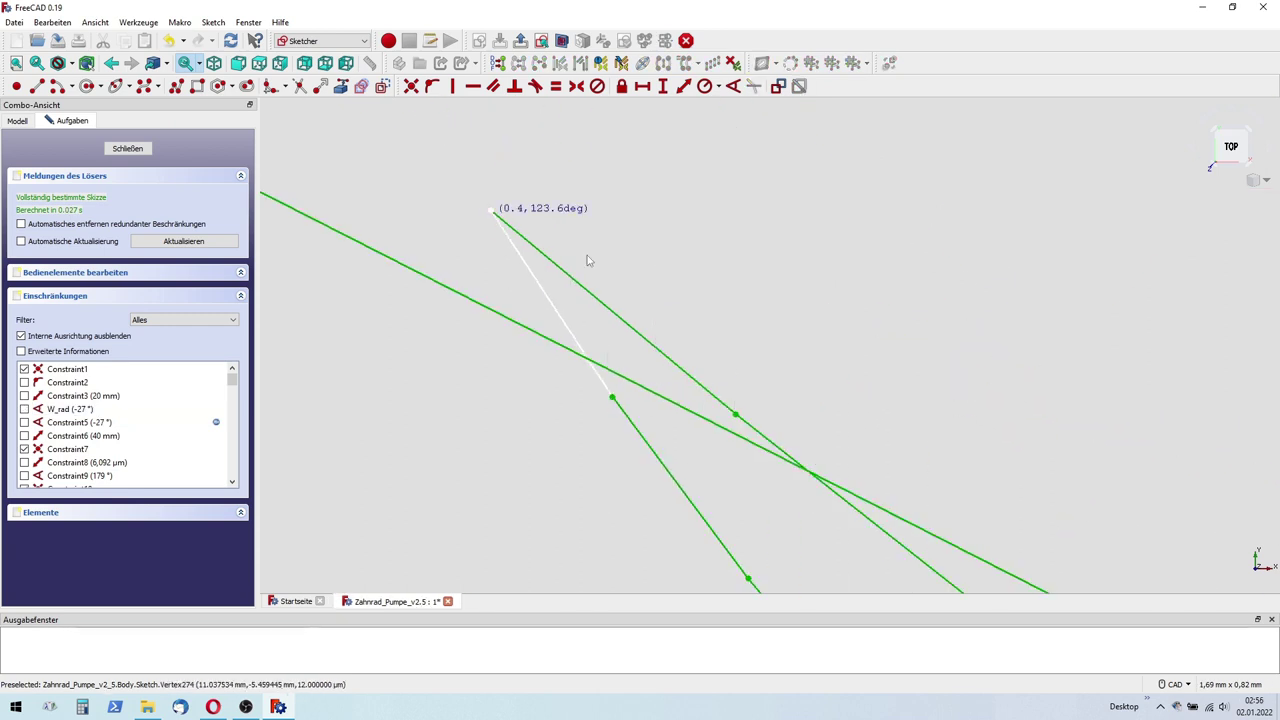
Step: Constrain the short construction line to 0,3695 mm with an angle, and deactivate Constraint5
{"action": "left_click", "coordinate": [547, 289]}
{"action": "left_click", "coordinate": [684, 86]}
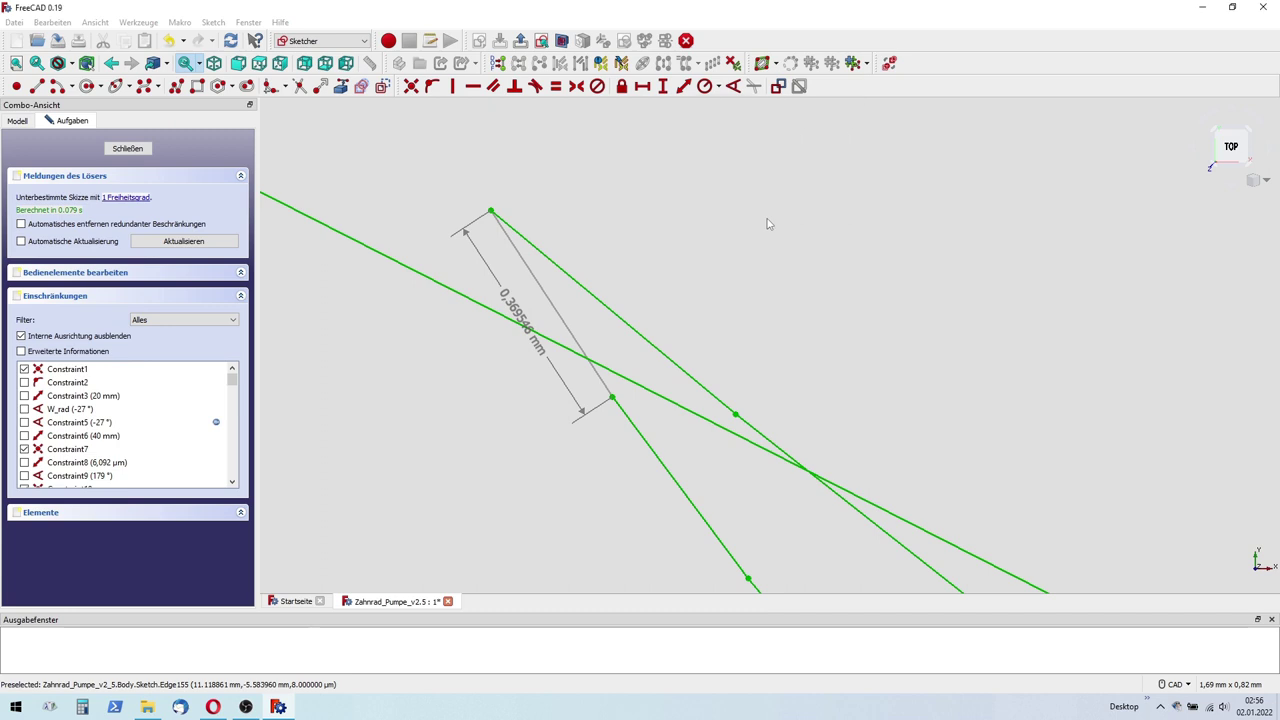
{"action": "left_click", "coordinate": [733, 86]}
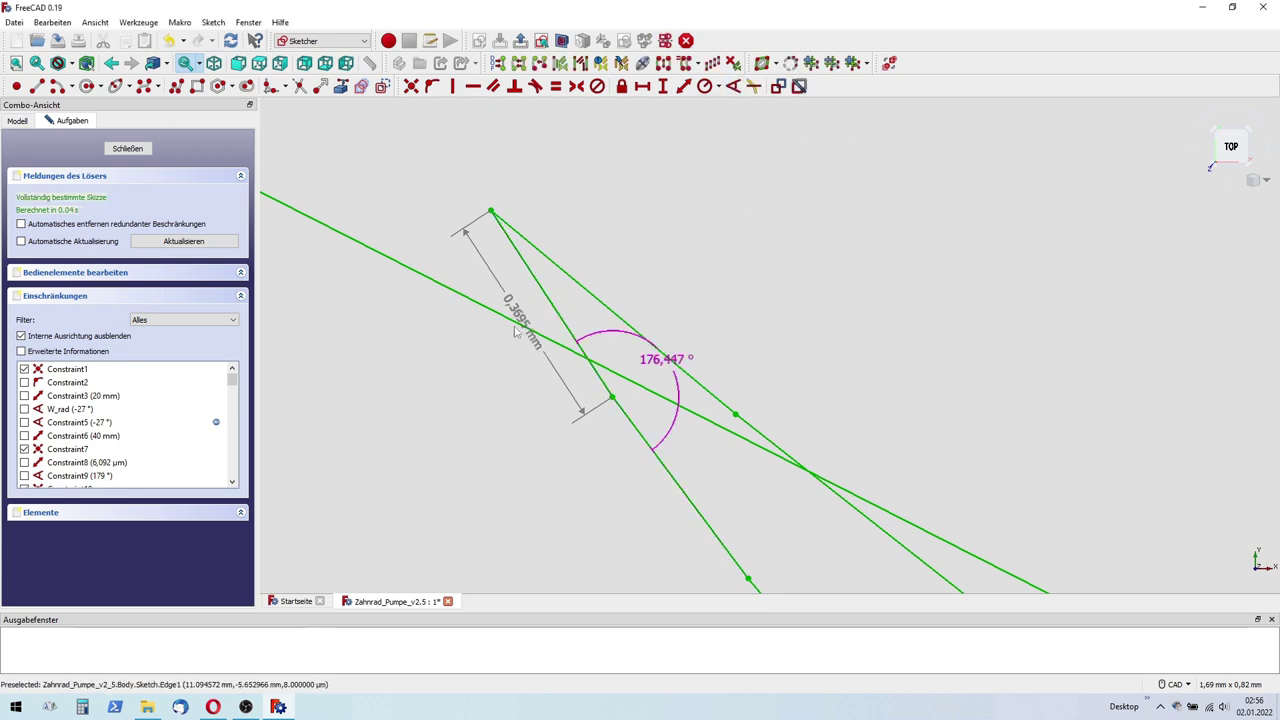
{"action": "right_click", "coordinate": [75, 420]}
{"action": "left_click", "coordinate": [110, 460]}
Step: Drag the loose tooth geometry aside and delete equality constraint 277
{"action": "left_click_drag", "start_coordinate": [863, 262], "coordinate": [965, 338]}
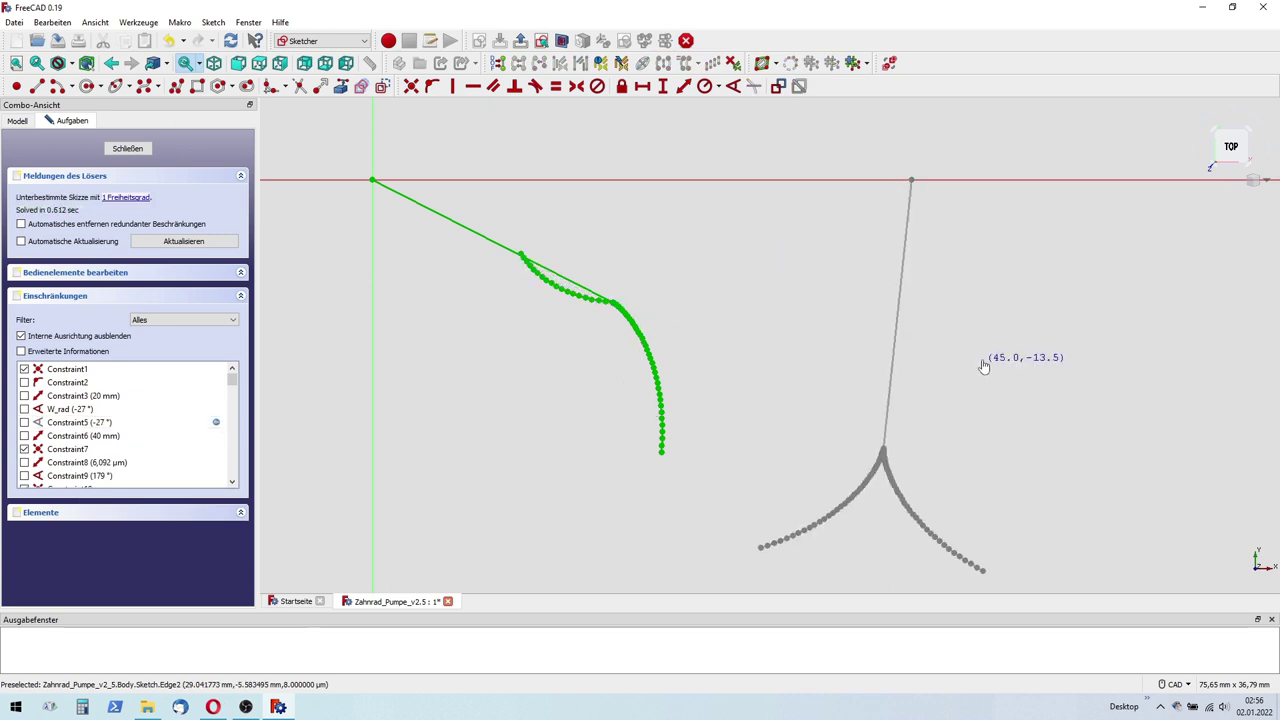
{"action": "left_click", "coordinate": [891, 63]}
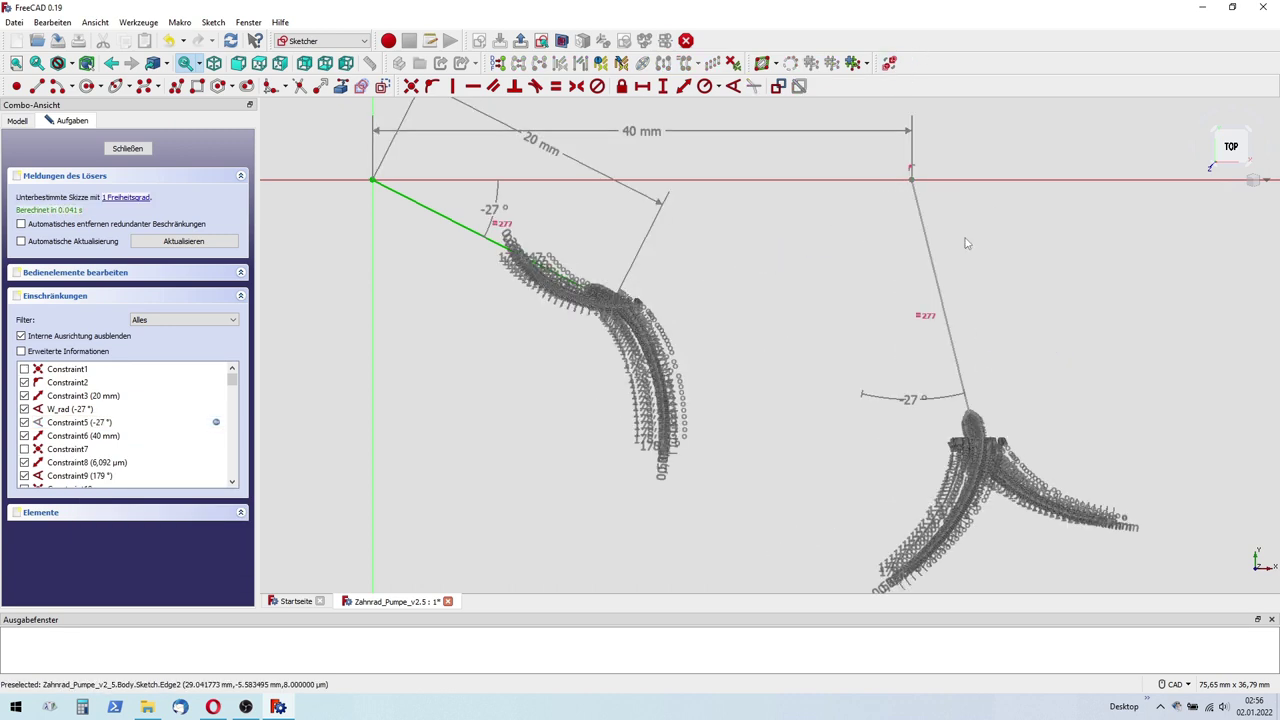
{"action": "left_click", "coordinate": [922, 318]}
{"action": "key", "text": "Delete"}
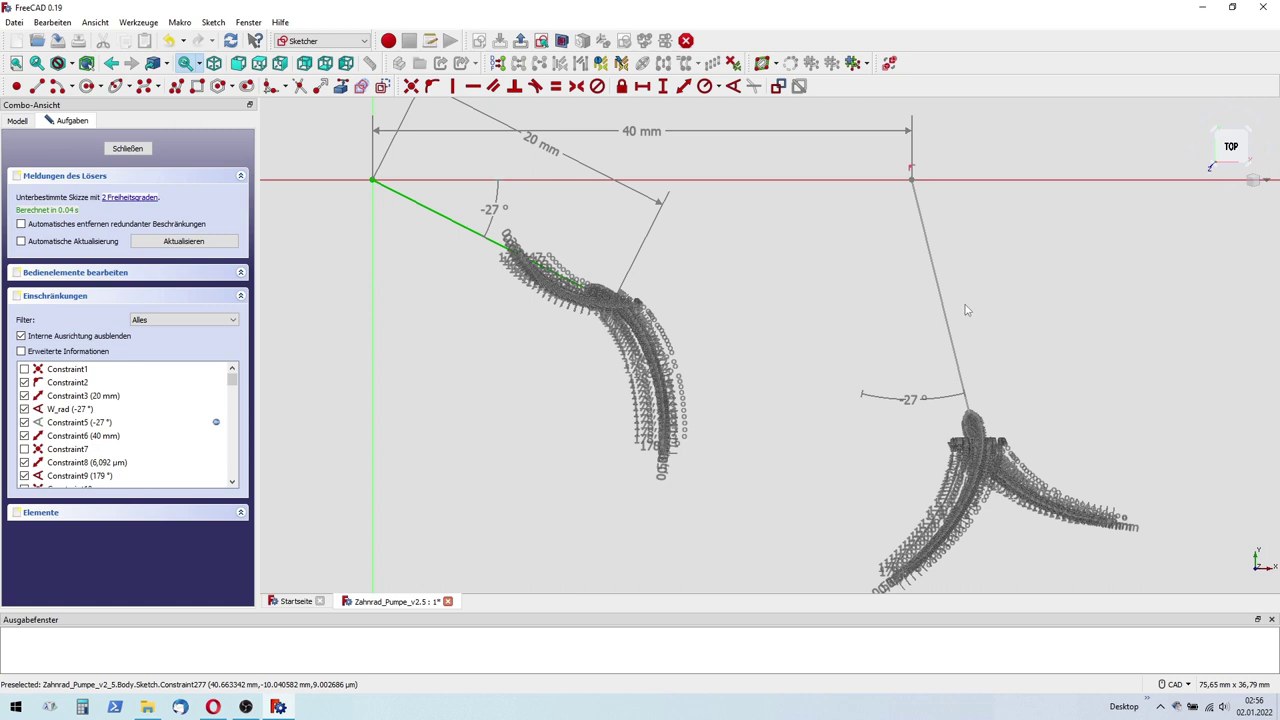
Step: Give the right slanted line a 20 mm length constraint
{"action": "left_click", "coordinate": [939, 300]}
{"action": "key", "text": "k"}
{"action": "key", "text": "d"}
{"action": "key", "text": "Return"}
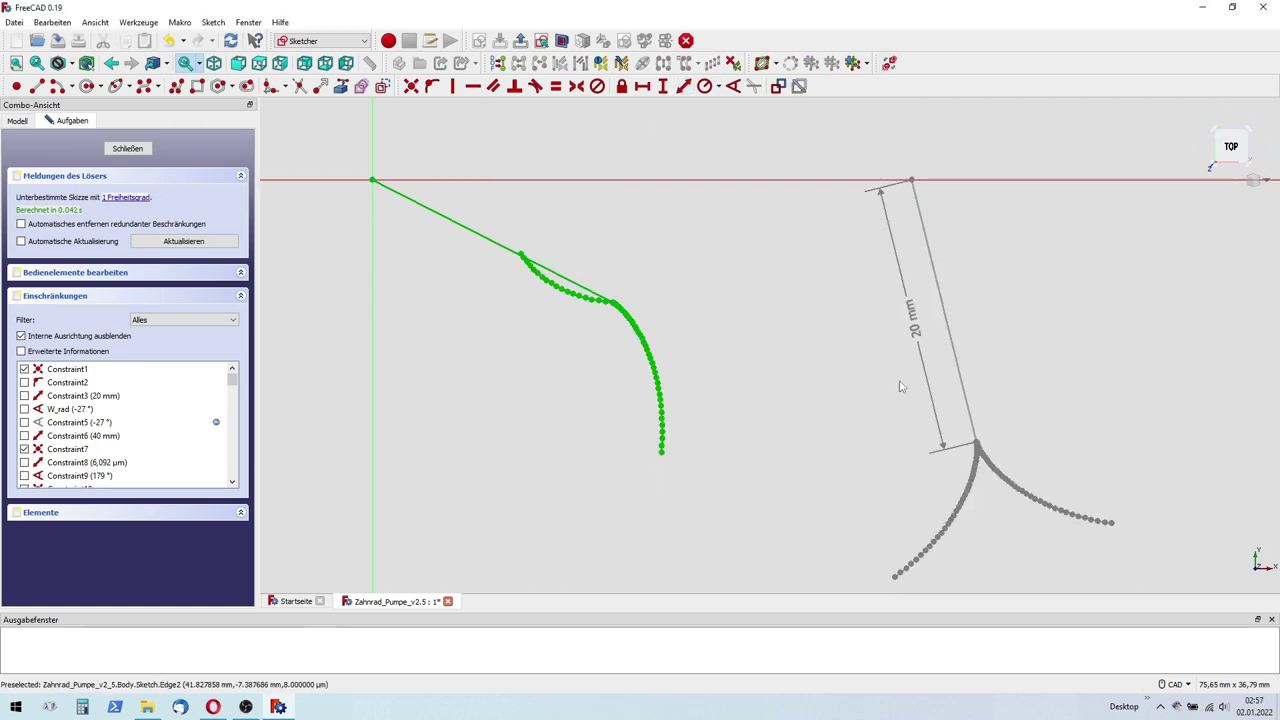
{"action": "scroll", "coordinate": [815, 358], "scroll_direction": "down", "scroll_amount": 4}
{"action": "scroll", "coordinate": [712, 327], "scroll_direction": "up", "scroll_amount": 3}
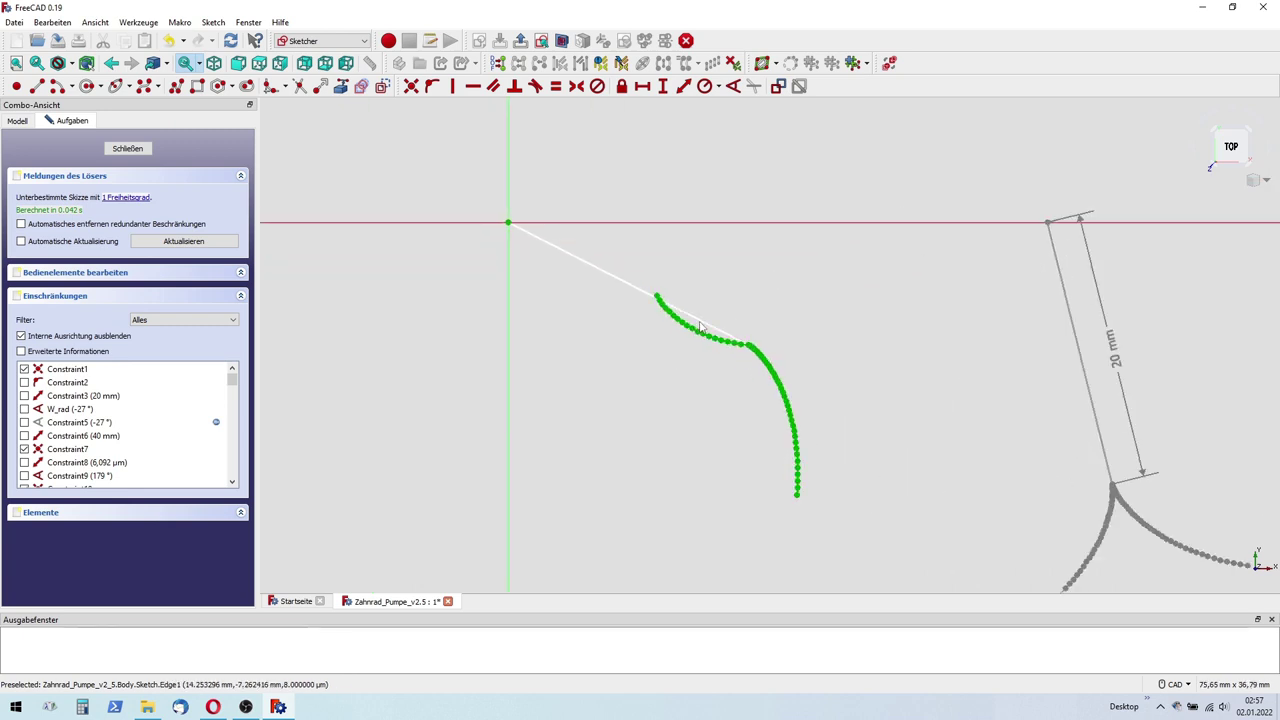
{"action": "scroll", "coordinate": [667, 327], "scroll_direction": "up", "scroll_amount": 1}
Step: Change W_rad to -18° and restore the constraint display
{"action": "double_click", "coordinate": [79, 414]}
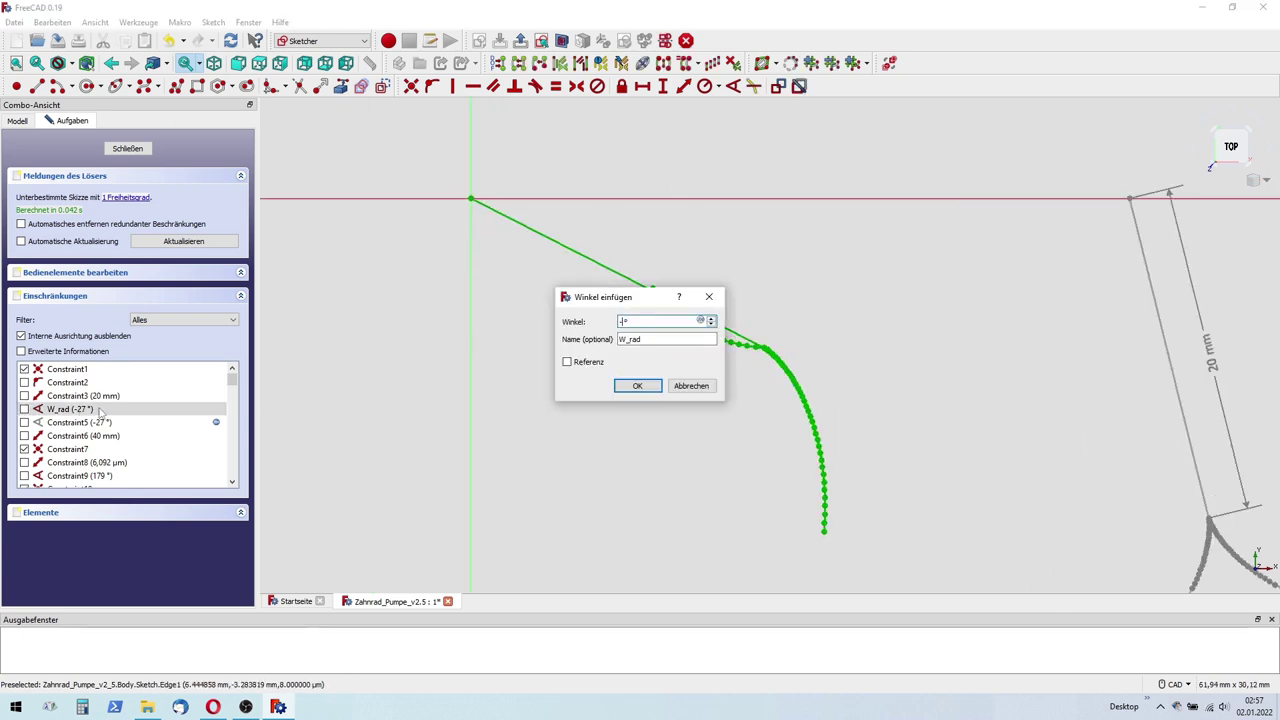
{"action": "type", "text": "18"}
{"action": "key", "text": "Return"}
{"action": "scroll", "coordinate": [472, 331], "scroll_direction": "down", "scroll_amount": 1}
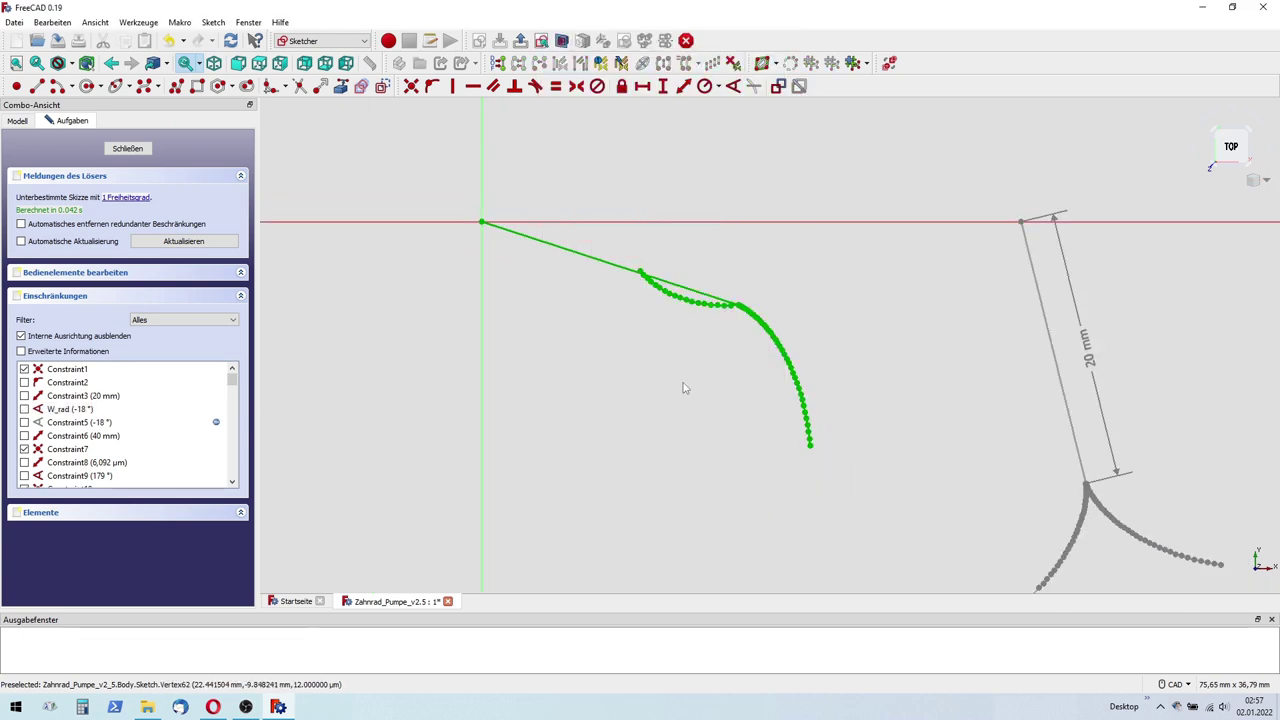
{"action": "left_click_drag", "start_coordinate": [622, 250], "coordinate": [838, 468]}
{"action": "left_click", "coordinate": [890, 63]}
Step: Delete the long sloped line along with its attached curves
{"action": "scroll", "coordinate": [535, 437], "scroll_direction": "down", "scroll_amount": 1}
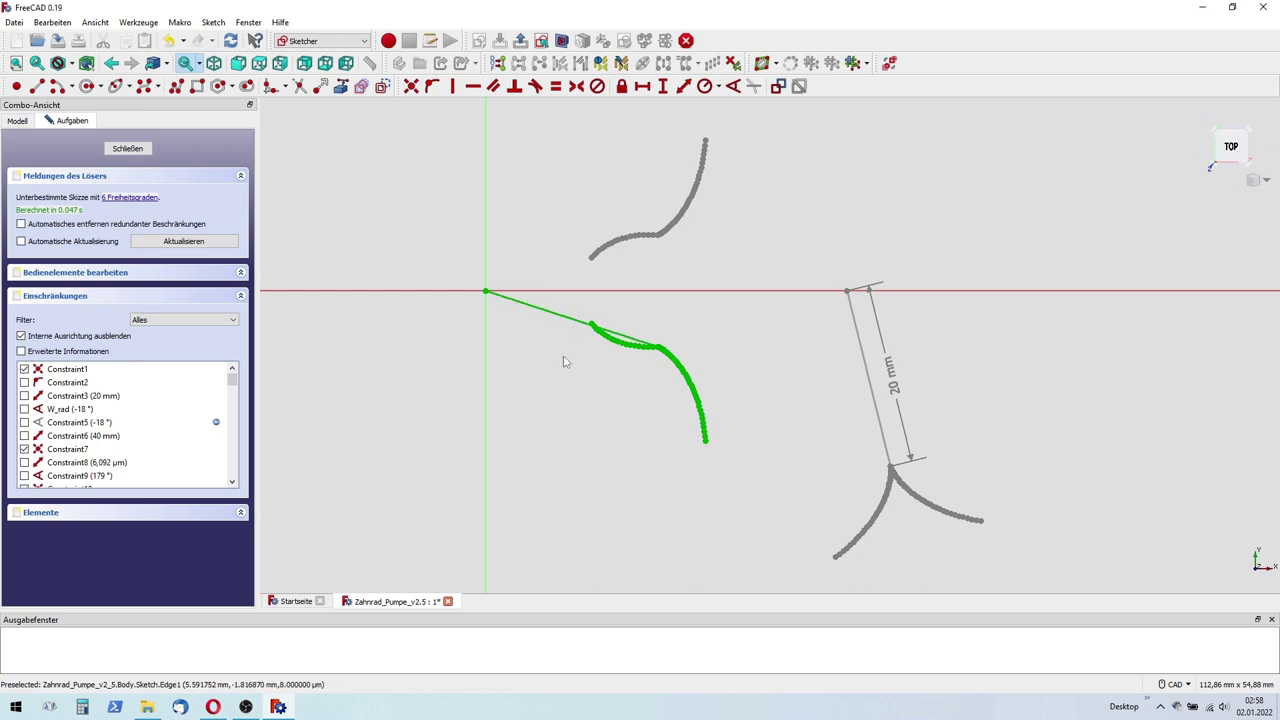
{"action": "scroll", "coordinate": [560, 320], "scroll_direction": "up", "scroll_amount": 3}
{"action": "left_click", "coordinate": [554, 324]}
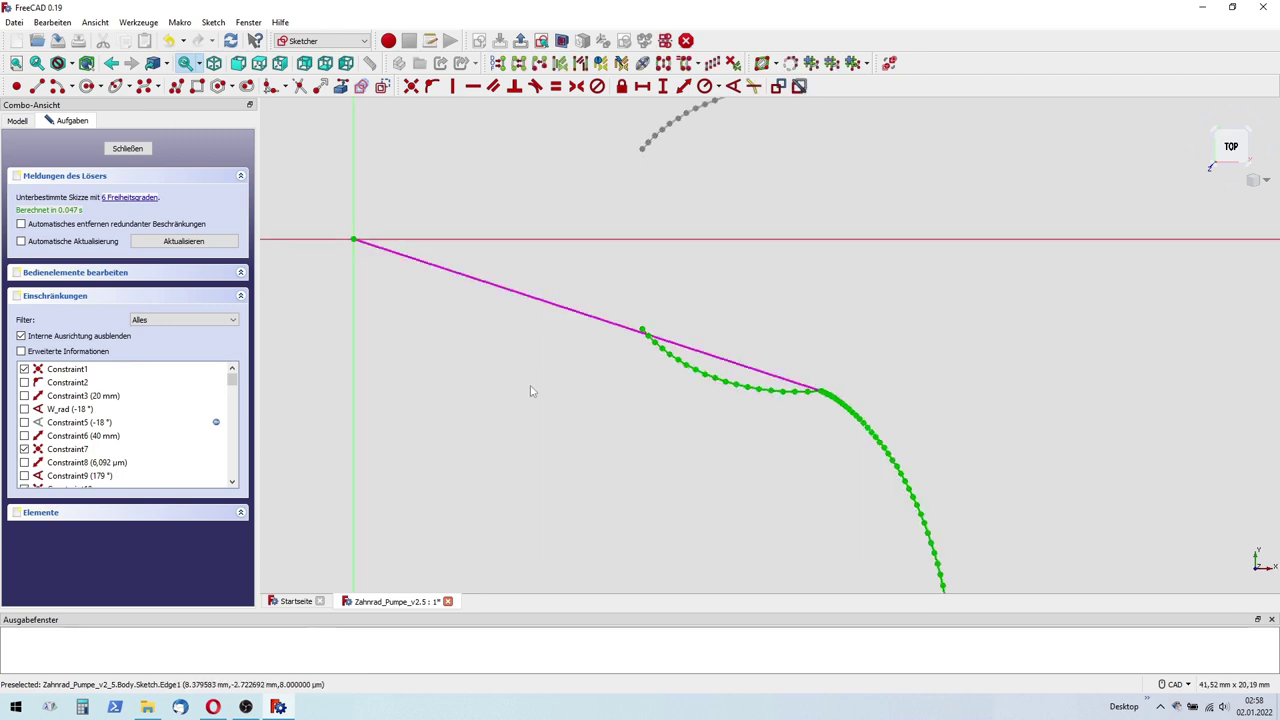
{"action": "key", "text": "Delete"}
{"action": "scroll", "coordinate": [656, 256], "scroll_direction": "up", "scroll_amount": 5}
{"action": "scroll", "coordinate": [688, 264], "scroll_direction": "up", "scroll_amount": 2}
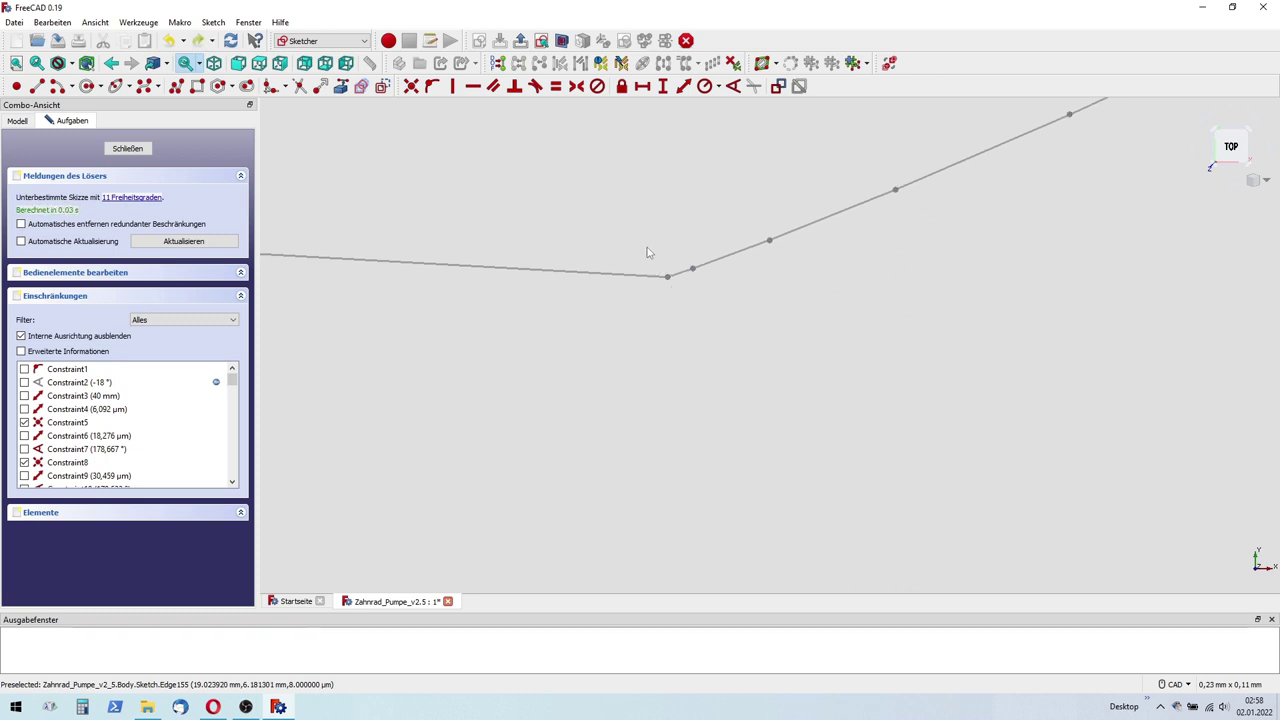
Step: Make the chain's loose end coincident with the horizontal line
{"action": "left_click_drag", "start_coordinate": [673, 289], "coordinate": [667, 276]}
{"action": "left_click", "coordinate": [416, 87]}
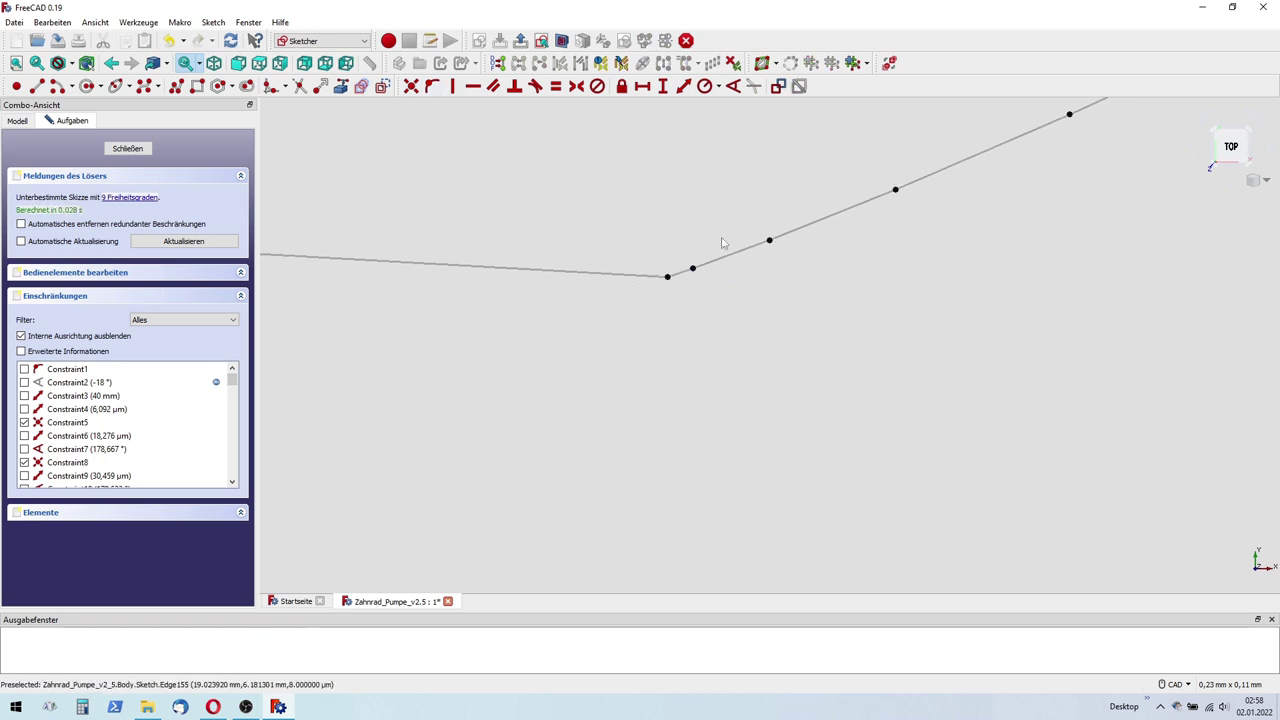
{"action": "left_click", "coordinate": [890, 63]}
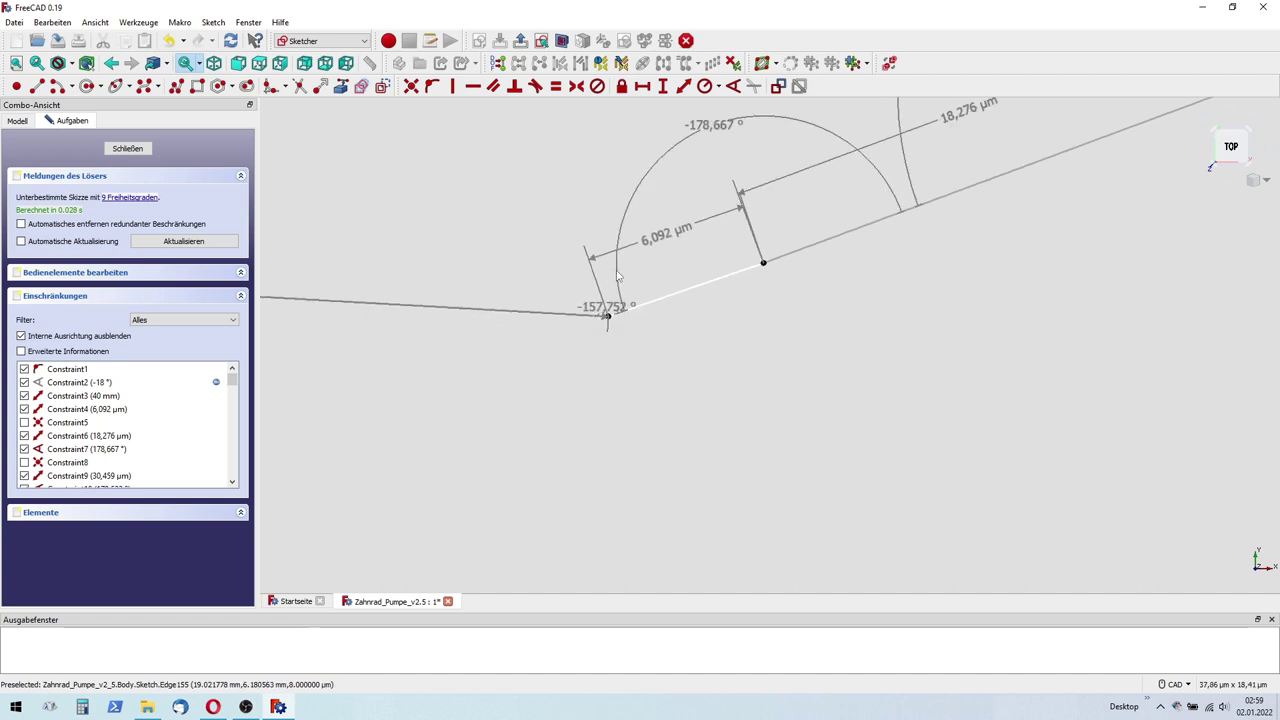
{"action": "left_click", "coordinate": [890, 63]}
{"action": "scroll", "coordinate": [748, 478], "scroll_direction": "up", "scroll_amount": 3}
{"action": "scroll", "coordinate": [748, 478], "scroll_direction": "up", "scroll_amount": 2}
{"action": "scroll", "coordinate": [748, 478], "scroll_direction": "up", "scroll_amount": 2}
Step: Box-select the points at the line junction and inspect their constraints
{"action": "left_click_drag", "start_coordinate": [706, 495], "coordinate": [707, 496]}
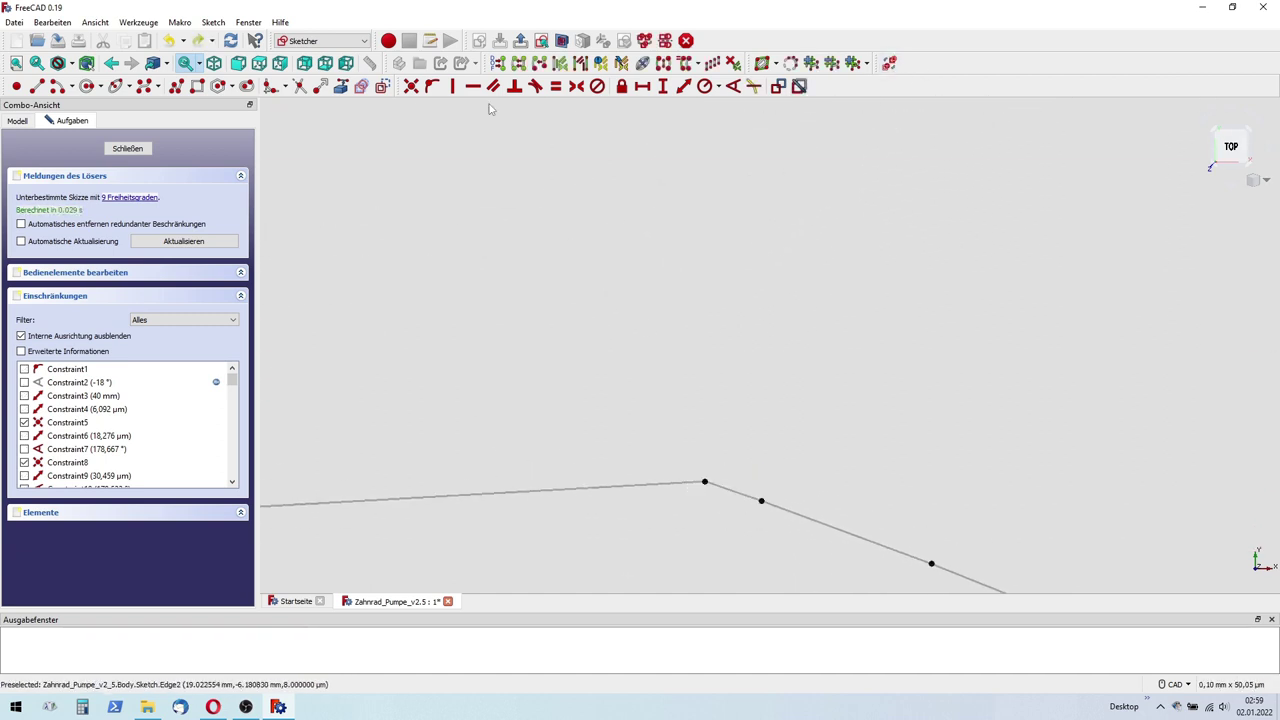
{"action": "left_click", "coordinate": [890, 63]}
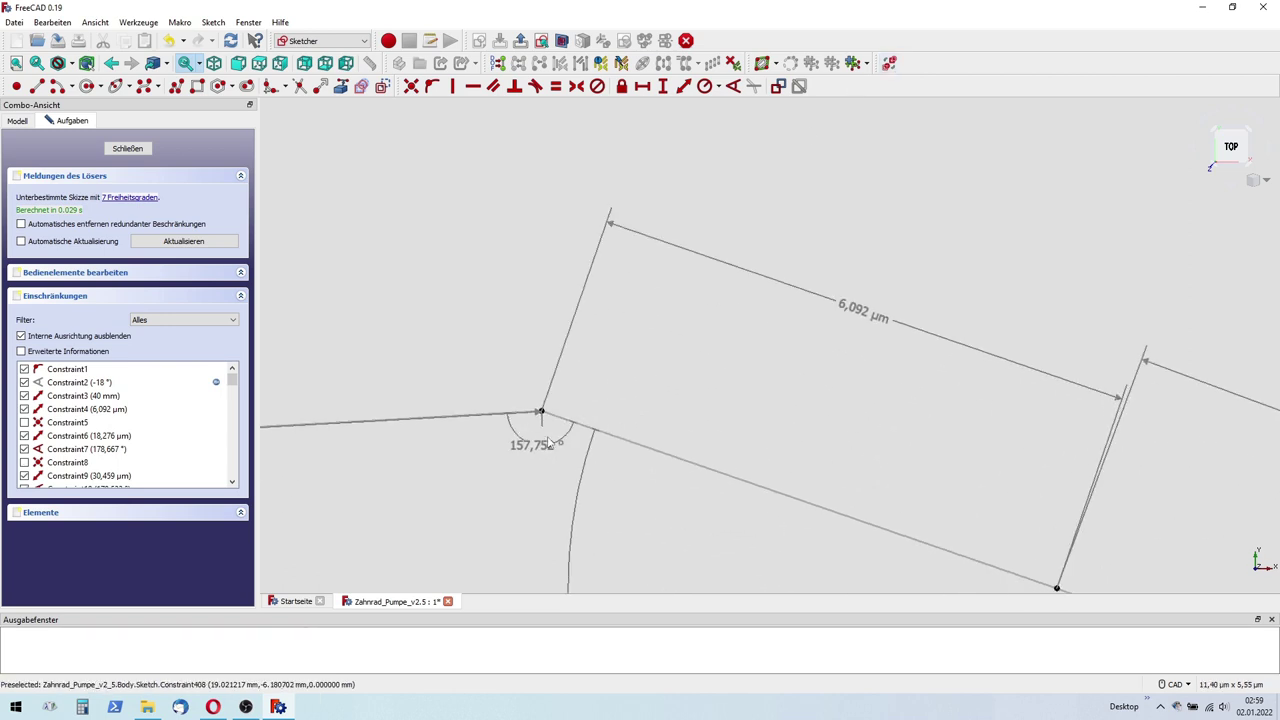
{"action": "left_click", "coordinate": [890, 63]}
{"action": "scroll", "coordinate": [718, 368], "scroll_direction": "down", "scroll_amount": 2}
{"action": "scroll", "coordinate": [700, 400], "scroll_direction": "down", "scroll_amount": 2}
{"action": "scroll", "coordinate": [700, 380], "scroll_direction": "down", "scroll_amount": 2}
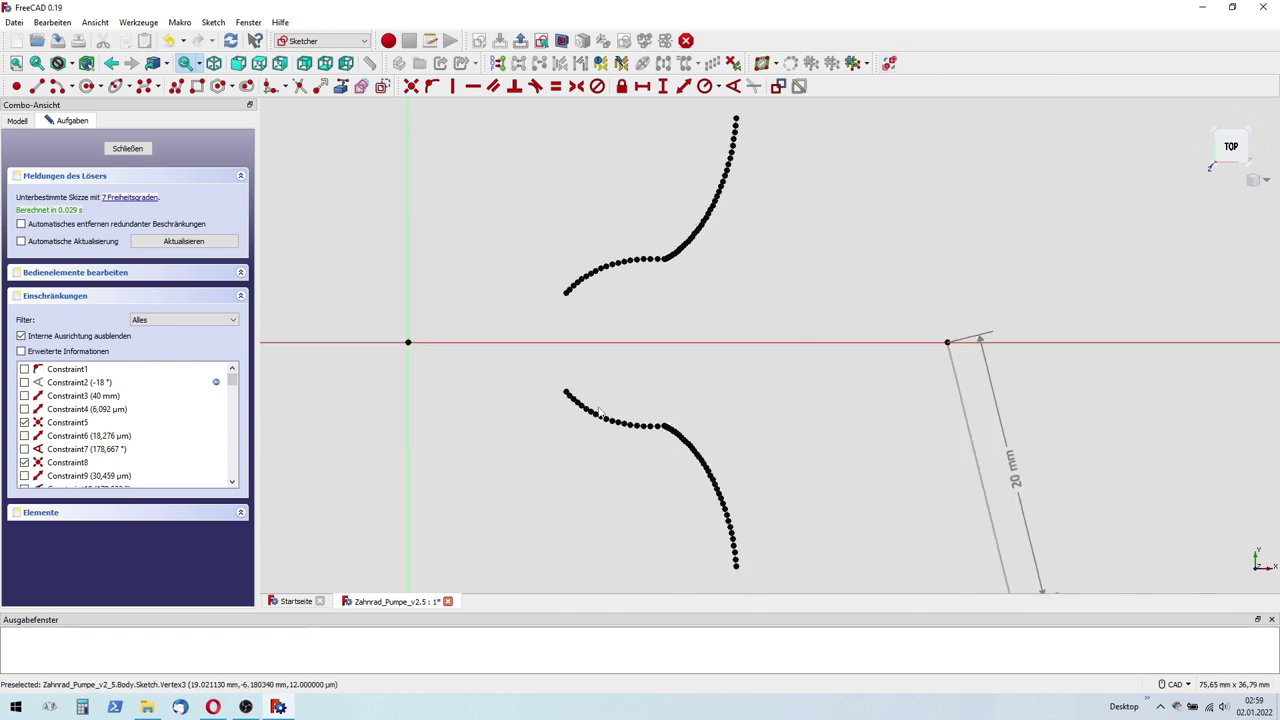
Step: Draw the tooth tip arc from the upper to the lower outer curve end
{"action": "right_click", "coordinate": [617, 160]}
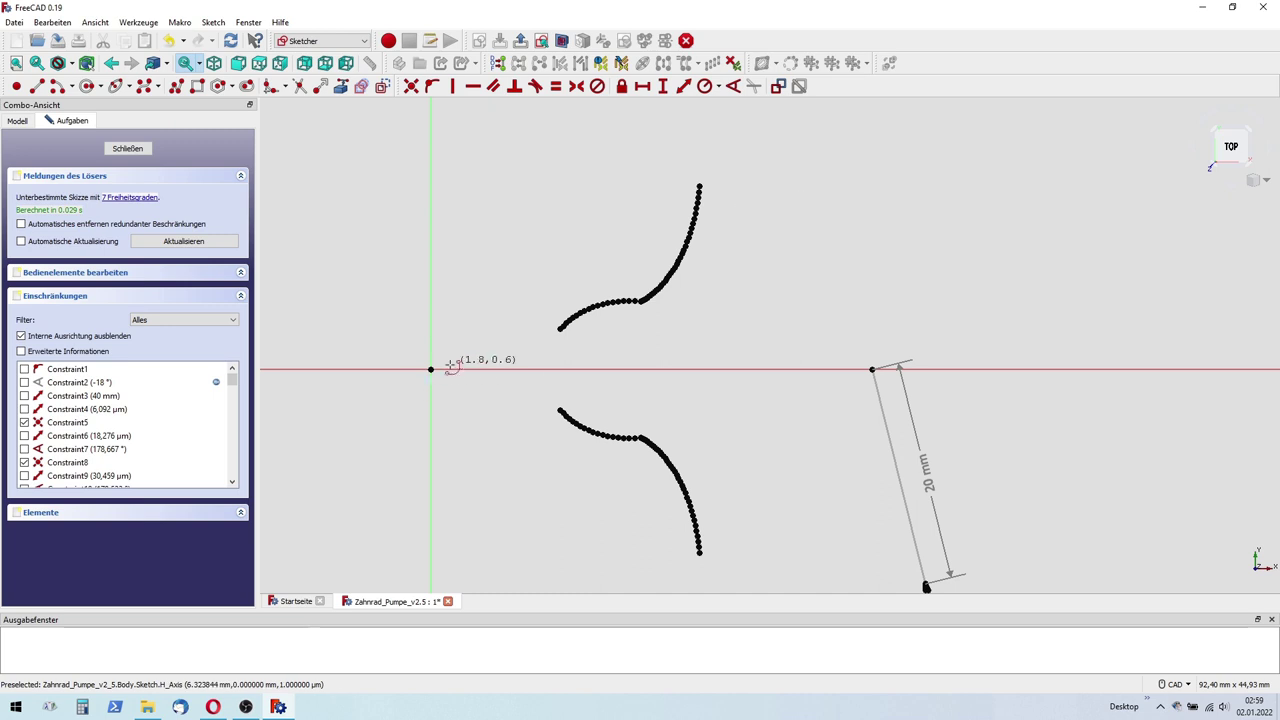
{"action": "left_click", "coordinate": [699, 186]}
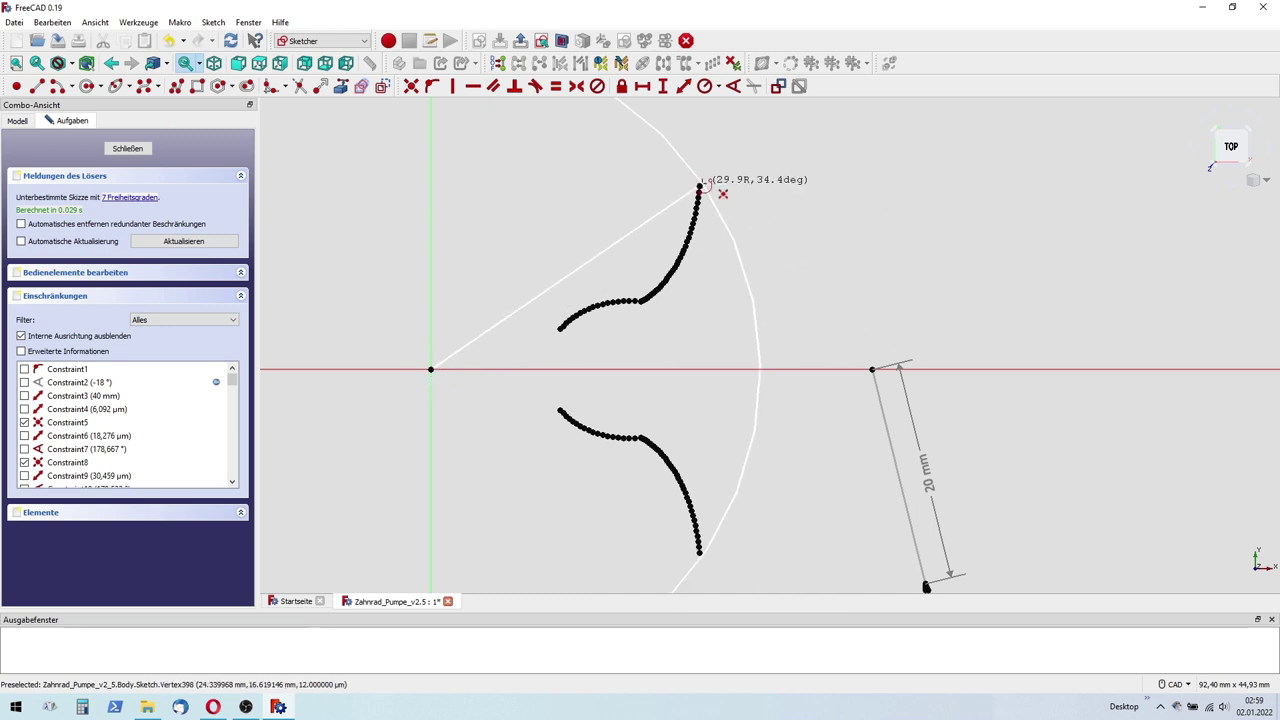
{"action": "left_click", "coordinate": [703, 562]}
{"action": "scroll", "coordinate": [705, 200], "scroll_direction": "up", "scroll_amount": 3}
{"action": "scroll", "coordinate": [716, 260], "scroll_direction": "up", "scroll_amount": 2}
{"action": "scroll", "coordinate": [648, 258], "scroll_direction": "down", "scroll_amount": 5}
{"action": "scroll", "coordinate": [590, 362], "scroll_direction": "up", "scroll_amount": 3}
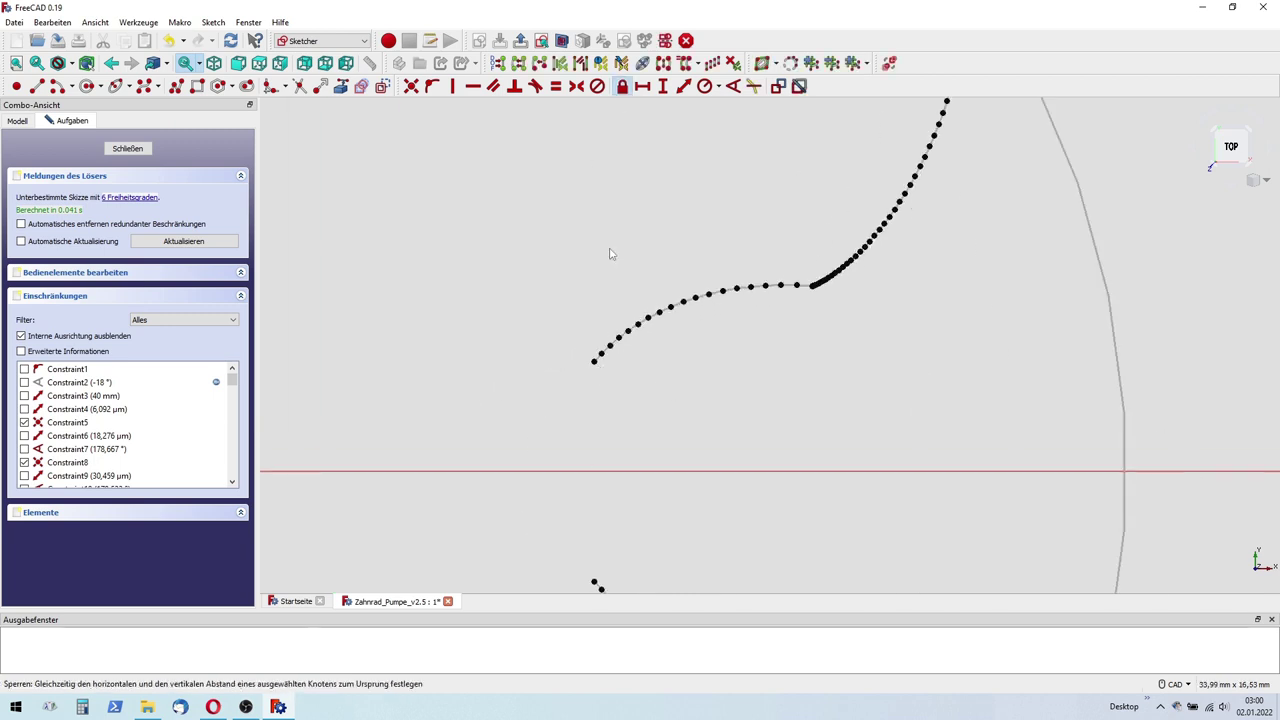
Step: Lock both inner curve endpoints at 11,7557 mm and ±3,66563 mm
{"action": "left_click", "coordinate": [622, 86]}
{"action": "scroll", "coordinate": [611, 253], "scroll_direction": "down", "scroll_amount": 3}
{"action": "scroll", "coordinate": [600, 300], "scroll_direction": "up", "scroll_amount": 3}
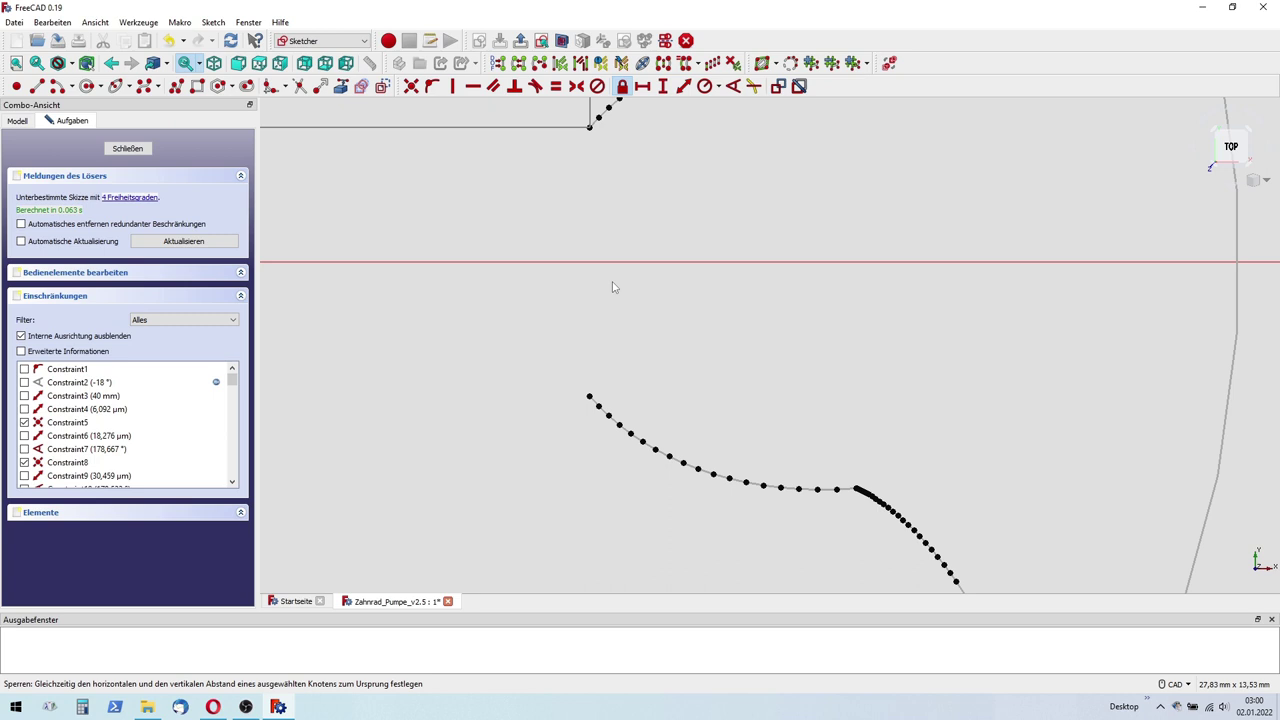
{"action": "scroll", "coordinate": [614, 288], "scroll_direction": "down", "scroll_amount": 3}
{"action": "left_click", "coordinate": [569, 286]}
{"action": "scroll", "coordinate": [628, 220], "scroll_direction": "up", "scroll_amount": 1}
{"action": "scroll", "coordinate": [628, 220], "scroll_direction": "up", "scroll_amount": 1}
{"action": "scroll", "coordinate": [640, 222], "scroll_direction": "up", "scroll_amount": 3}
{"action": "right_click", "coordinate": [662, 222]}
Step: Draw a polyline from the upper curve end: a slanted line, then a vertical flat downward
{"action": "left_click", "coordinate": [700, 317]}
{"action": "left_click", "coordinate": [598, 202]}
{"action": "left_click", "coordinate": [507, 295]}
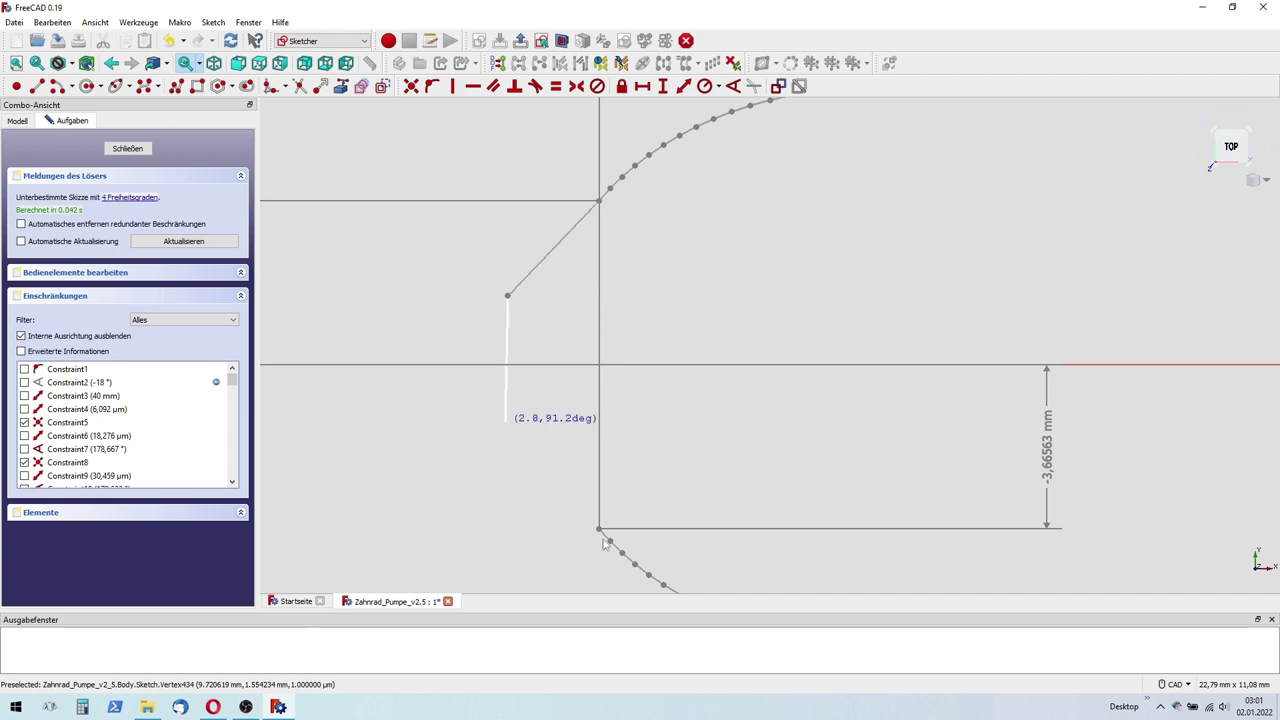
{"action": "left_click", "coordinate": [507, 422]}
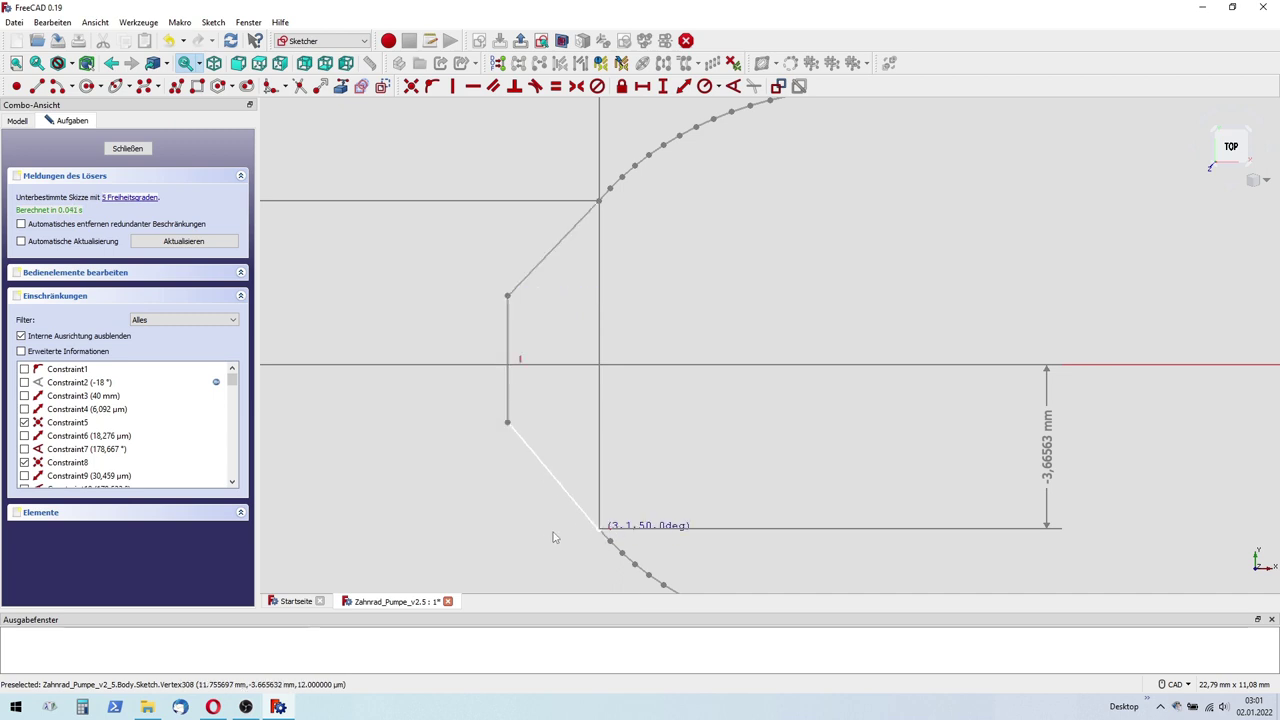
{"action": "scroll", "coordinate": [553, 531], "scroll_direction": "down", "scroll_amount": 2}
{"action": "scroll", "coordinate": [600, 322], "scroll_direction": "down", "scroll_amount": 2}
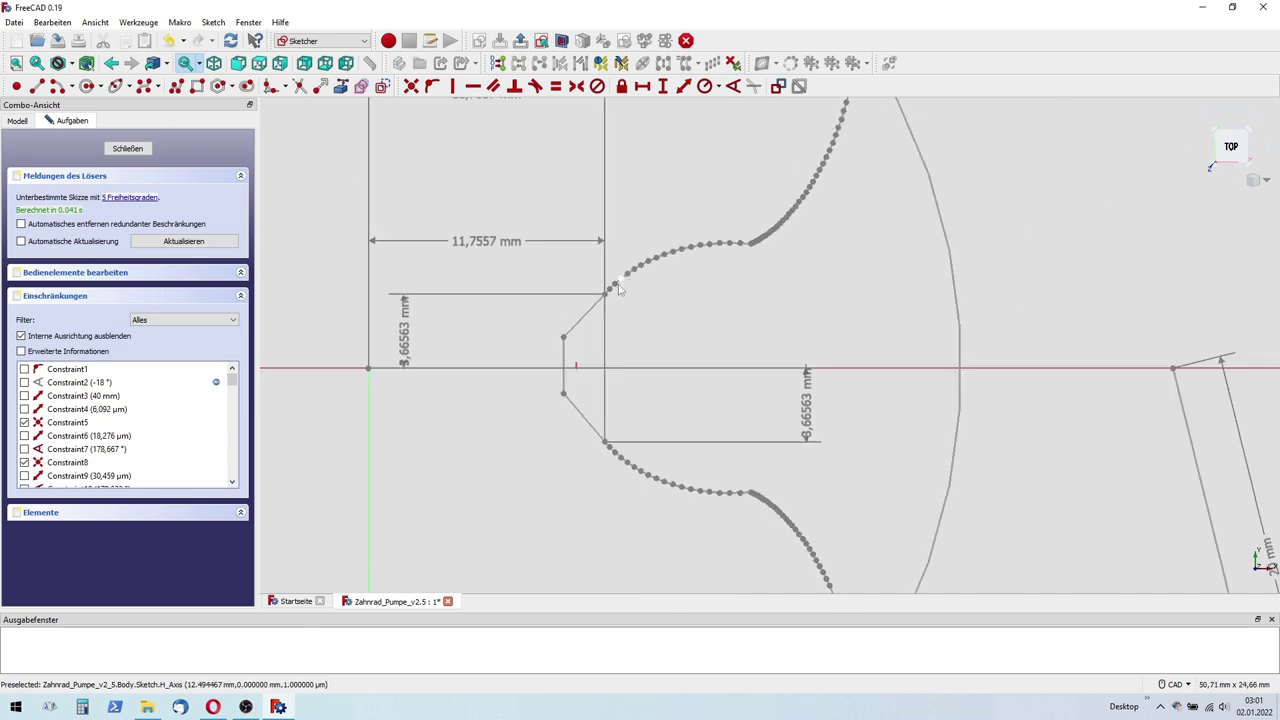
{"action": "scroll", "coordinate": [605, 300], "scroll_direction": "down", "scroll_amount": 2}
Step: Add a radius constraint to the outer tip arc and move its R29,4725 mm label off the axis
{"action": "left_click", "coordinate": [826, 181]}
{"action": "left_click", "coordinate": [1005, 556]}
{"action": "left_click", "coordinate": [688, 363]}
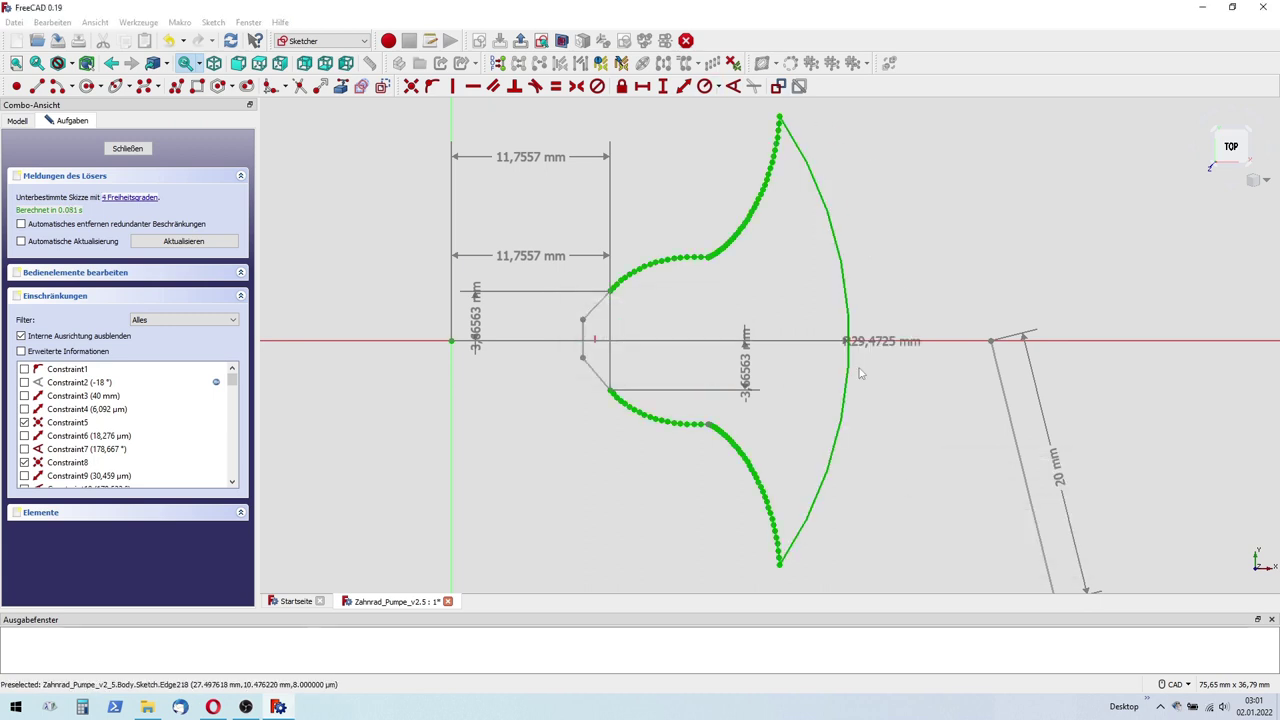
{"action": "left_click_drag", "start_coordinate": [879, 345], "coordinate": [751, 290]}
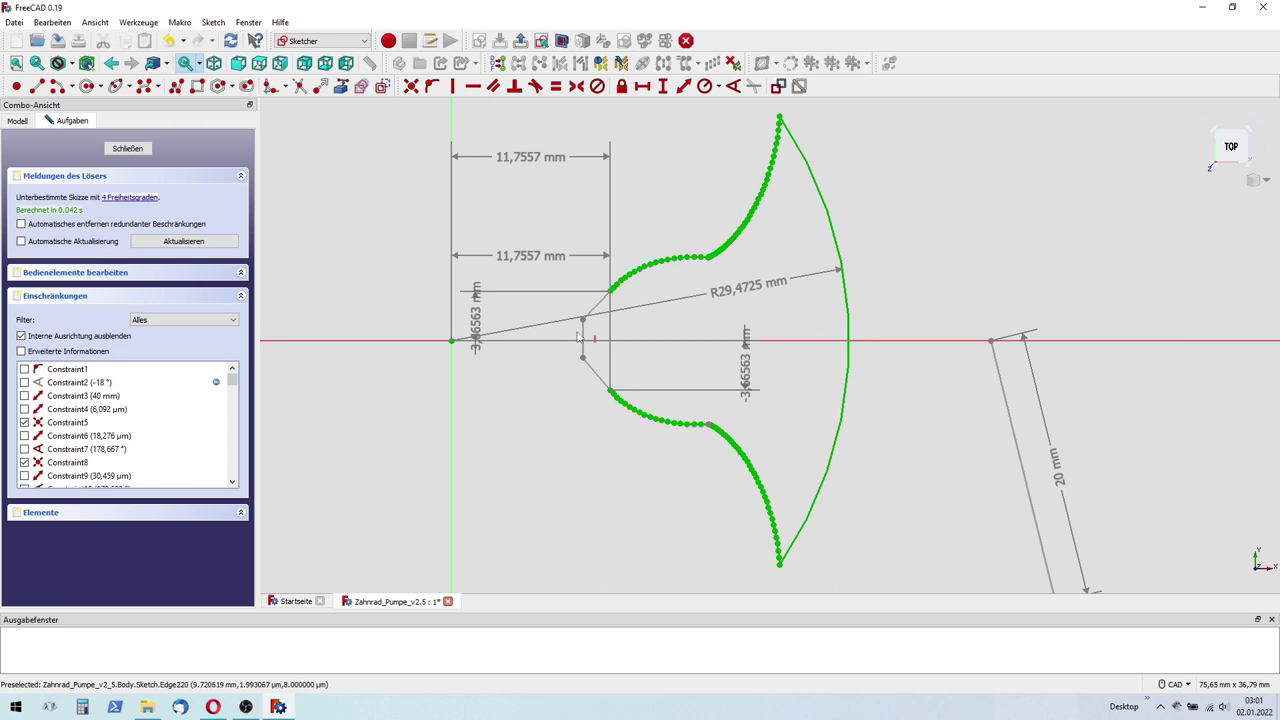
{"action": "scroll", "coordinate": [578, 337], "scroll_direction": "up", "scroll_amount": 5}
Step: Replace the faulty Constraint2 angle with a 180° angle joining the line to the curve
{"action": "left_click", "coordinate": [622, 221]}
{"action": "left_click", "coordinate": [734, 86]}
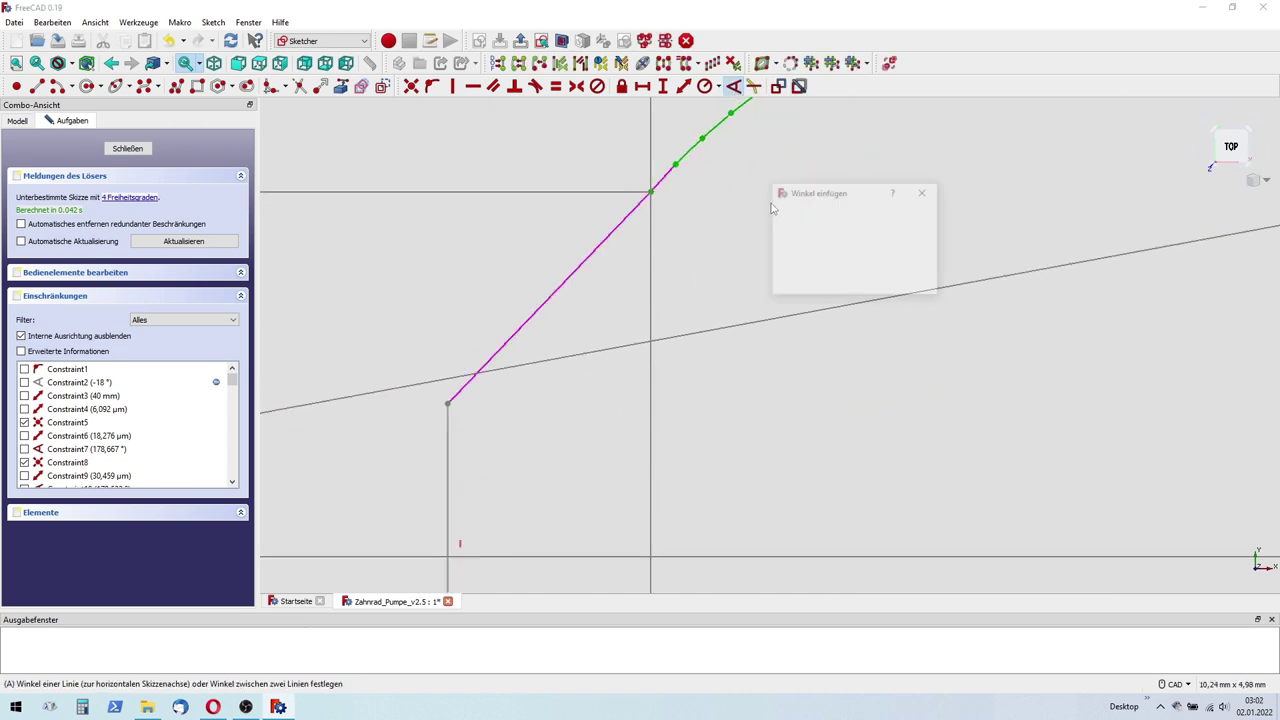
{"action": "type", "text": "180"}
{"action": "key", "text": "Return"}
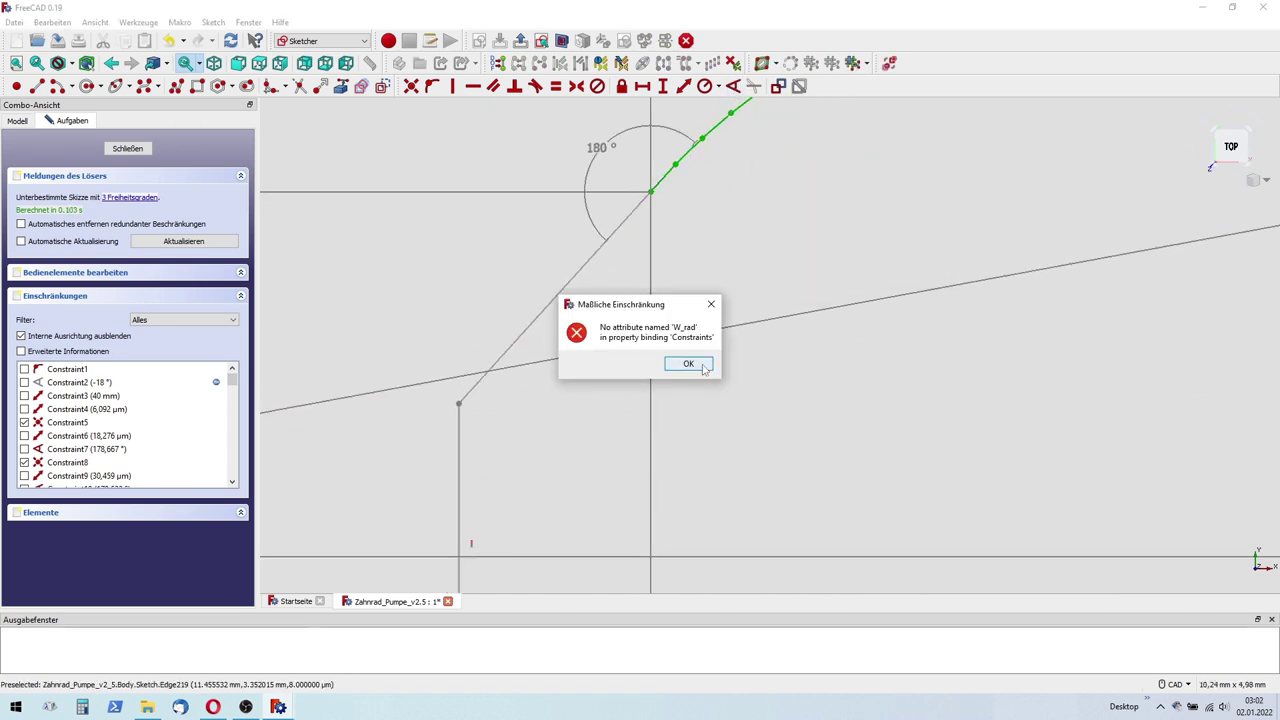
{"action": "left_click", "coordinate": [686, 364]}
{"action": "left_click", "coordinate": [76, 388]}
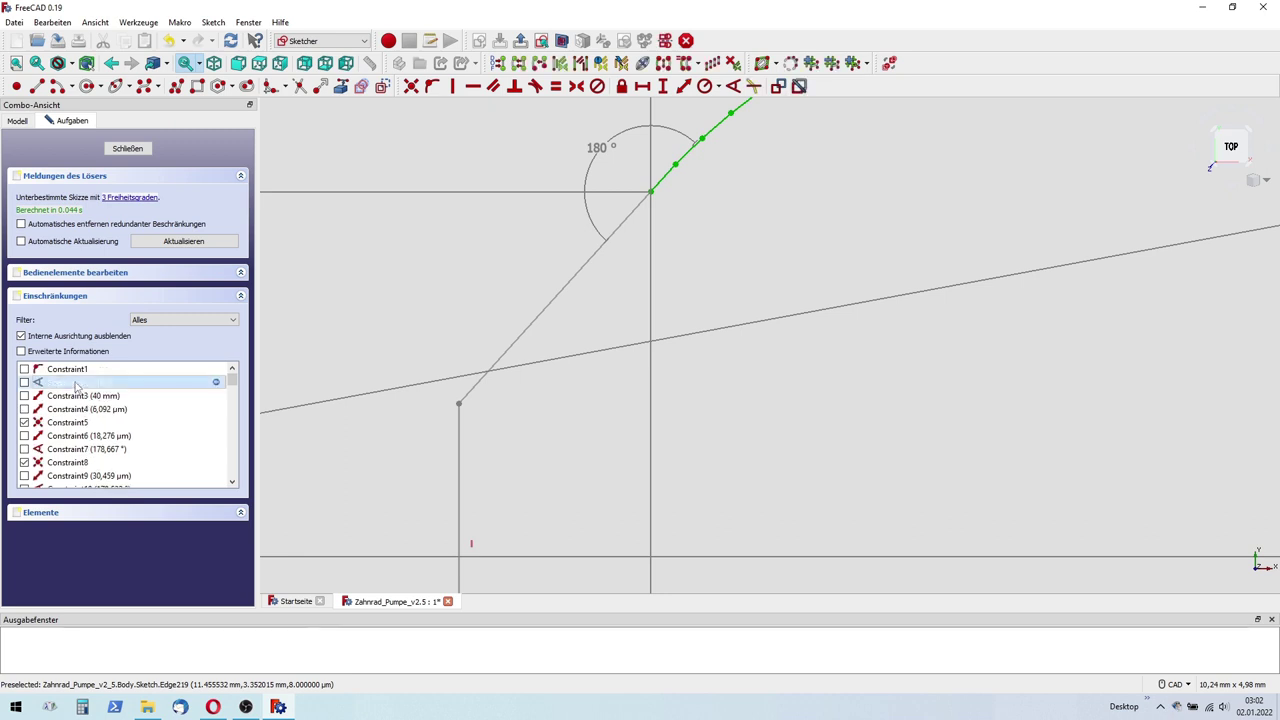
{"action": "key", "text": "Delete"}
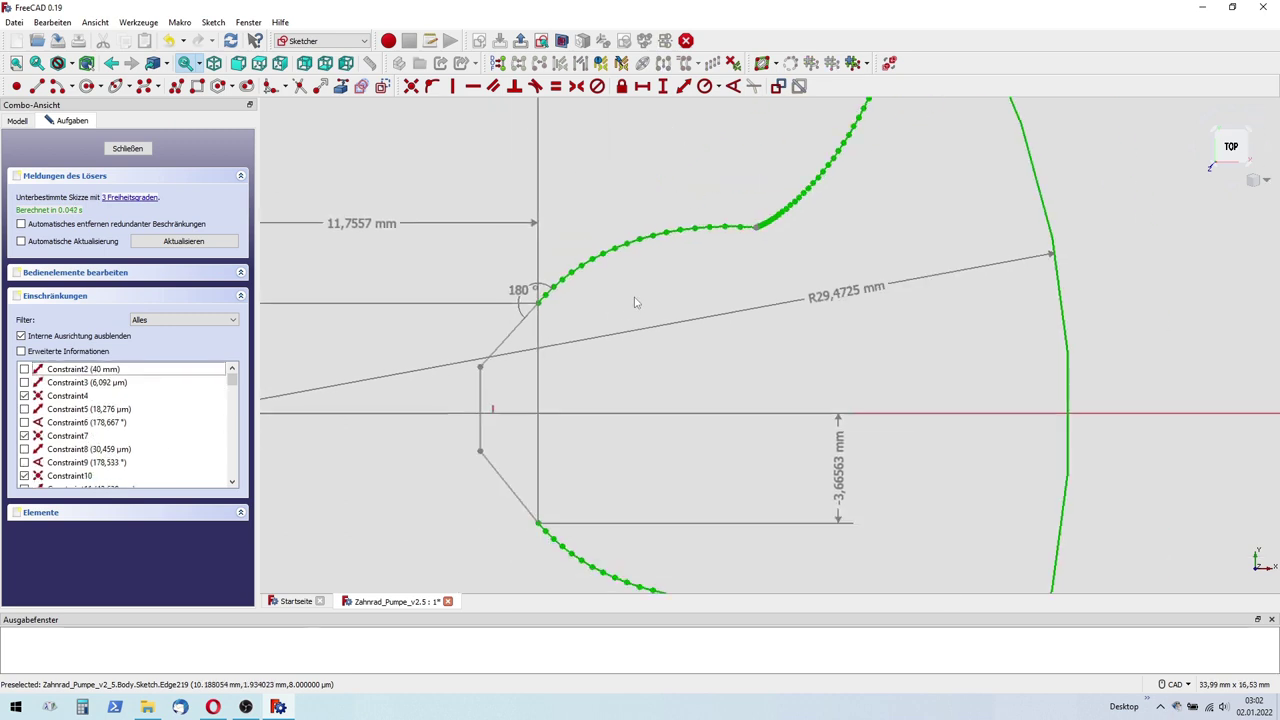
{"action": "scroll", "coordinate": [590, 540], "scroll_direction": "up", "scroll_amount": 3}
{"action": "left_click", "coordinate": [590, 540]}
{"action": "type", "text": "a1"}
{"action": "left_click", "coordinate": [784, 492]}
Step: Add a horizontal distance of 10,295 mm from the origin to the vertical flat
{"action": "scroll", "coordinate": [757, 443], "scroll_direction": "down", "scroll_amount": 3}
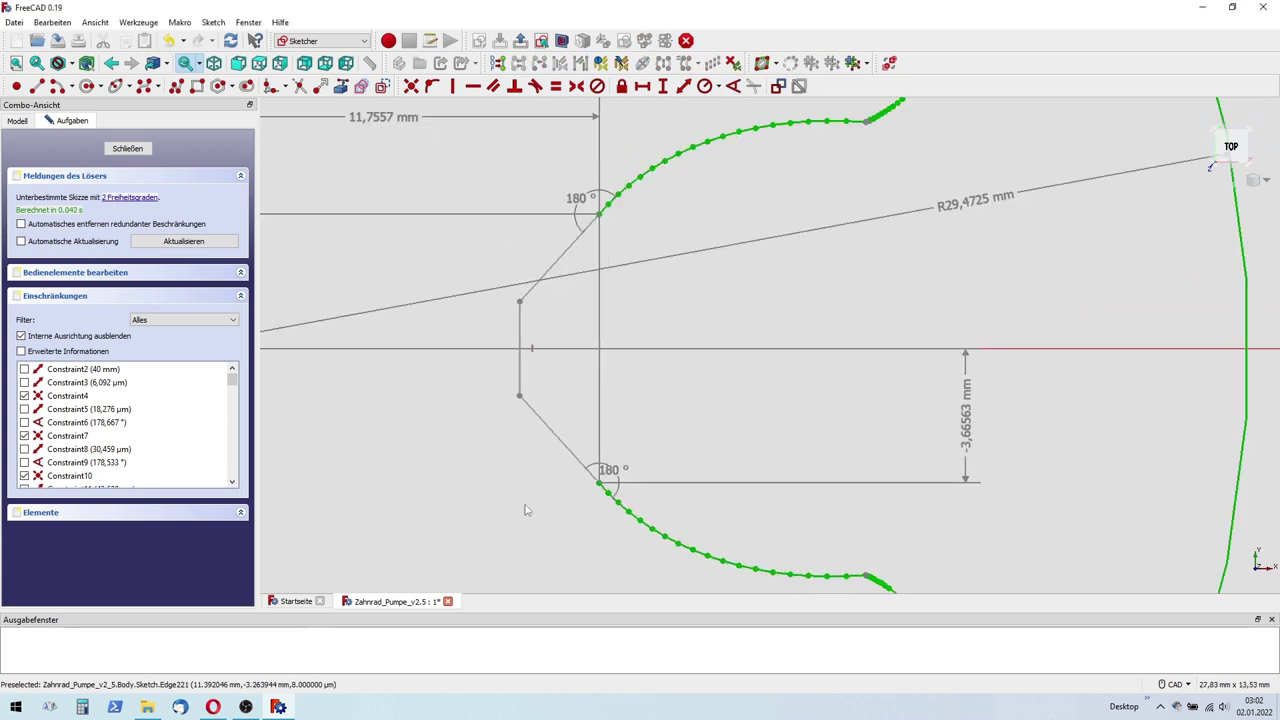
{"action": "scroll", "coordinate": [517, 374], "scroll_direction": "down", "scroll_amount": 3}
{"action": "mouse_move", "coordinate": [770, 540]}
{"action": "left_mouse_down"}
{"action": "mouse_move", "coordinate": [499, 399]}
{"action": "mouse_move", "coordinate": [472, 270]}
{"action": "mouse_move", "coordinate": [545, 265]}
{"action": "left_mouse_up"}
{"action": "scroll", "coordinate": [499, 399], "scroll_direction": "up", "scroll_amount": 3}
{"action": "scroll", "coordinate": [499, 399], "scroll_direction": "up", "scroll_amount": 3}
{"action": "scroll", "coordinate": [883, 273], "scroll_direction": "down", "scroll_amount": 3}
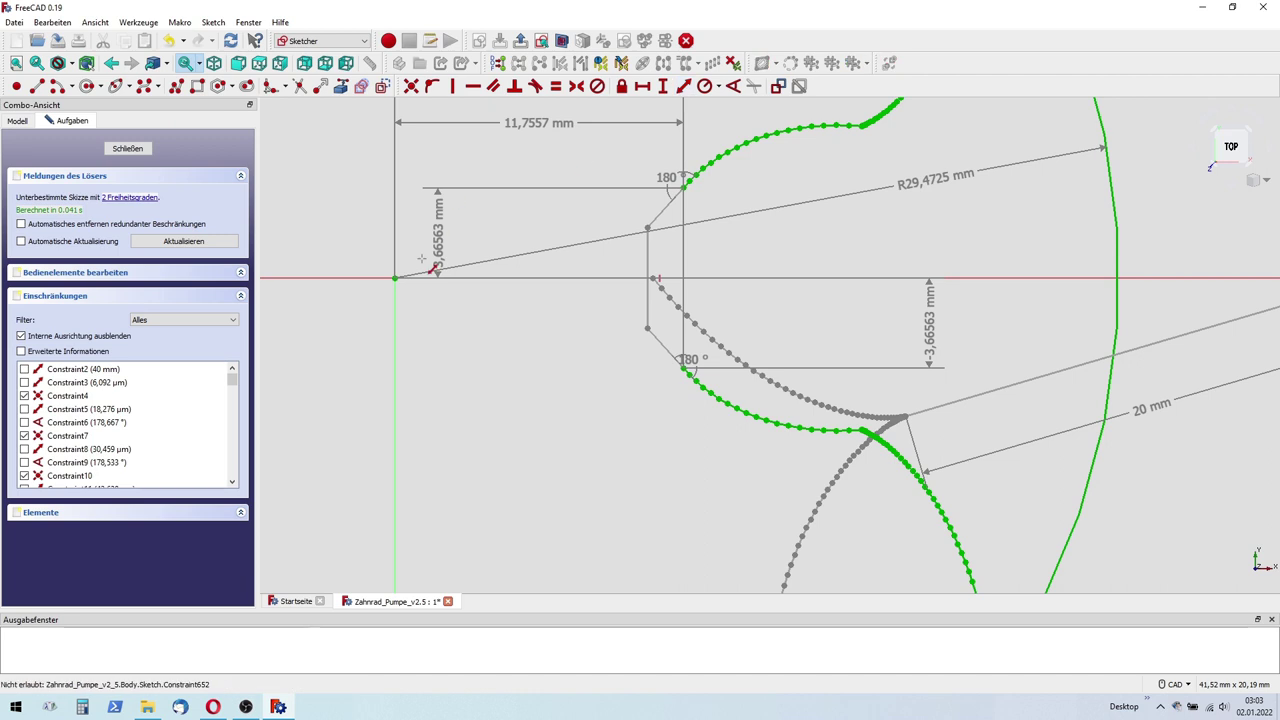
{"action": "left_click", "coordinate": [648, 292]}
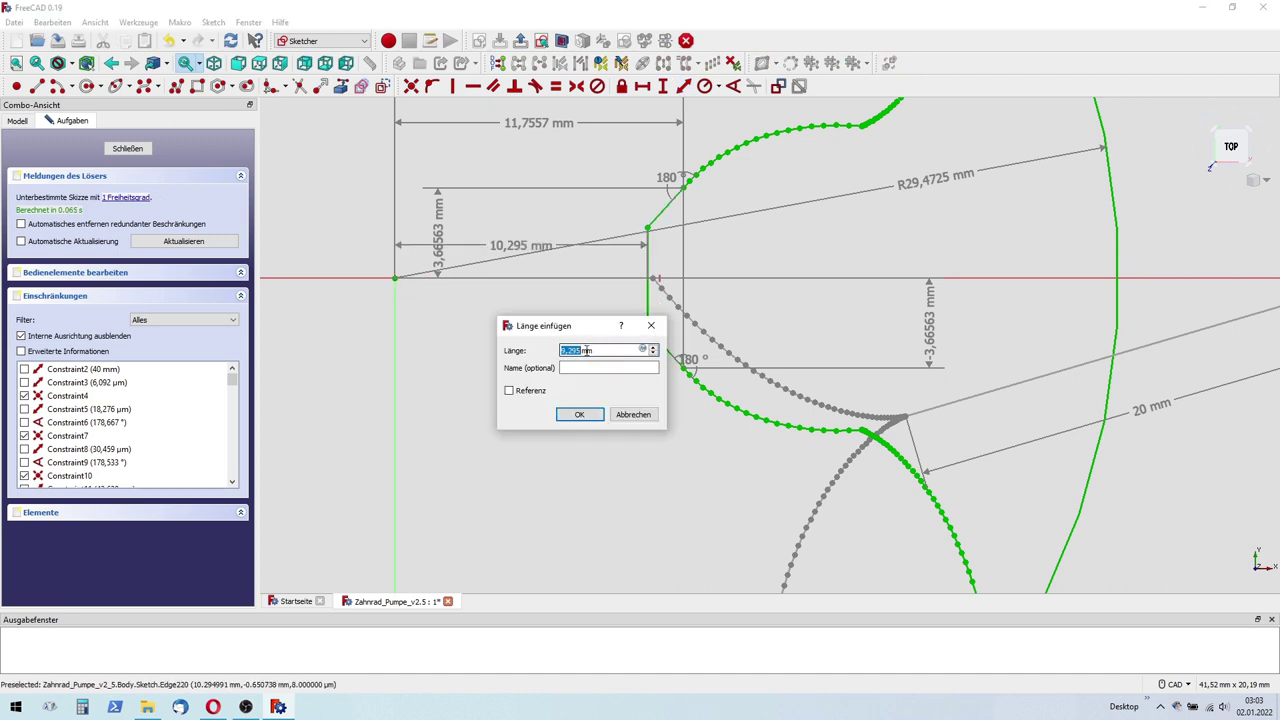
{"action": "left_click", "coordinate": [647, 419]}
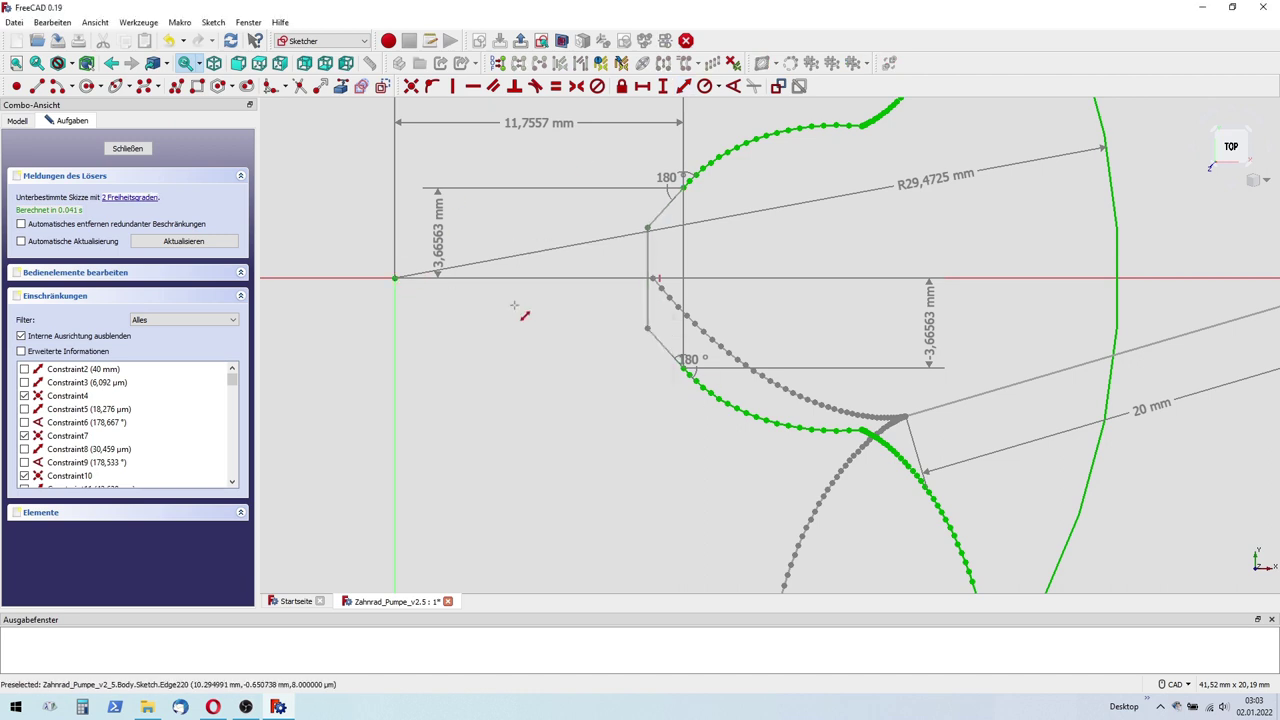
{"action": "left_click", "coordinate": [648, 292]}
{"action": "left_click", "coordinate": [656, 409]}
Step: Change the flat's horizontal distance from the origin to 10 mm
{"action": "scroll", "coordinate": [506, 248], "scroll_direction": "up", "scroll_amount": 3}
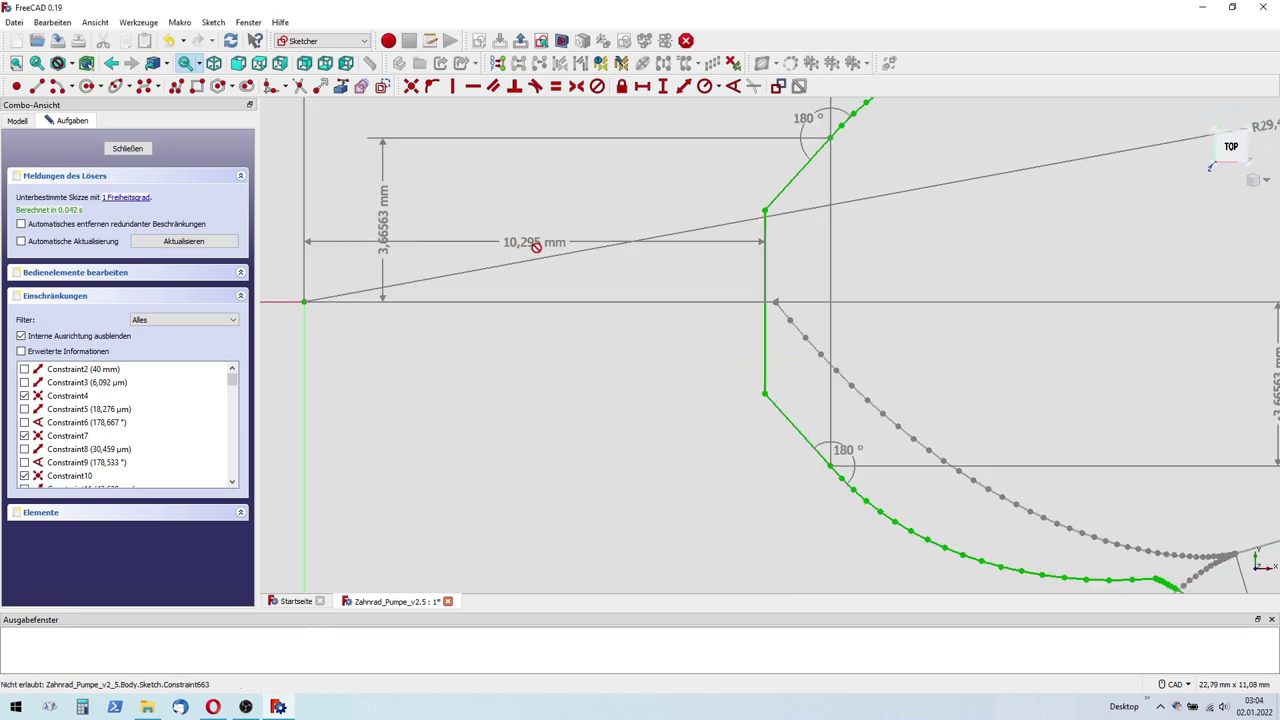
{"action": "double_click", "coordinate": [512, 243]}
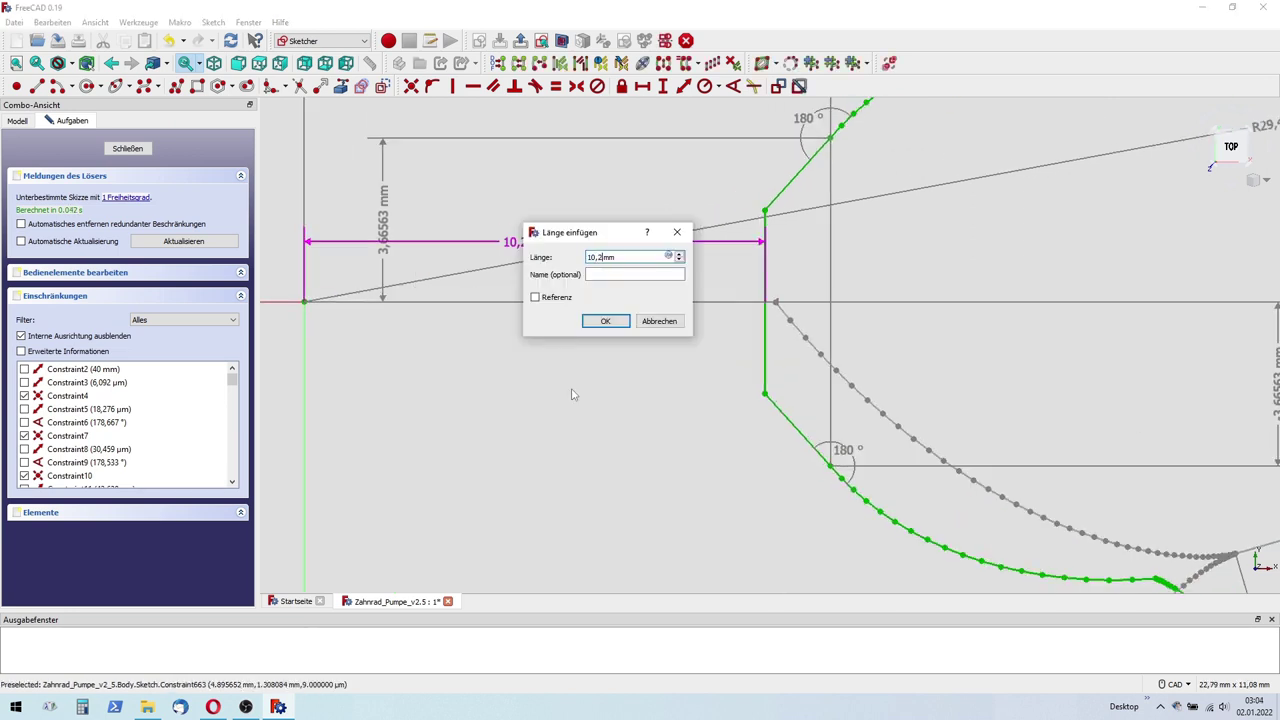
{"action": "key", "text": "Return"}
{"action": "scroll", "coordinate": [535, 335], "scroll_direction": "down", "scroll_amount": 3}
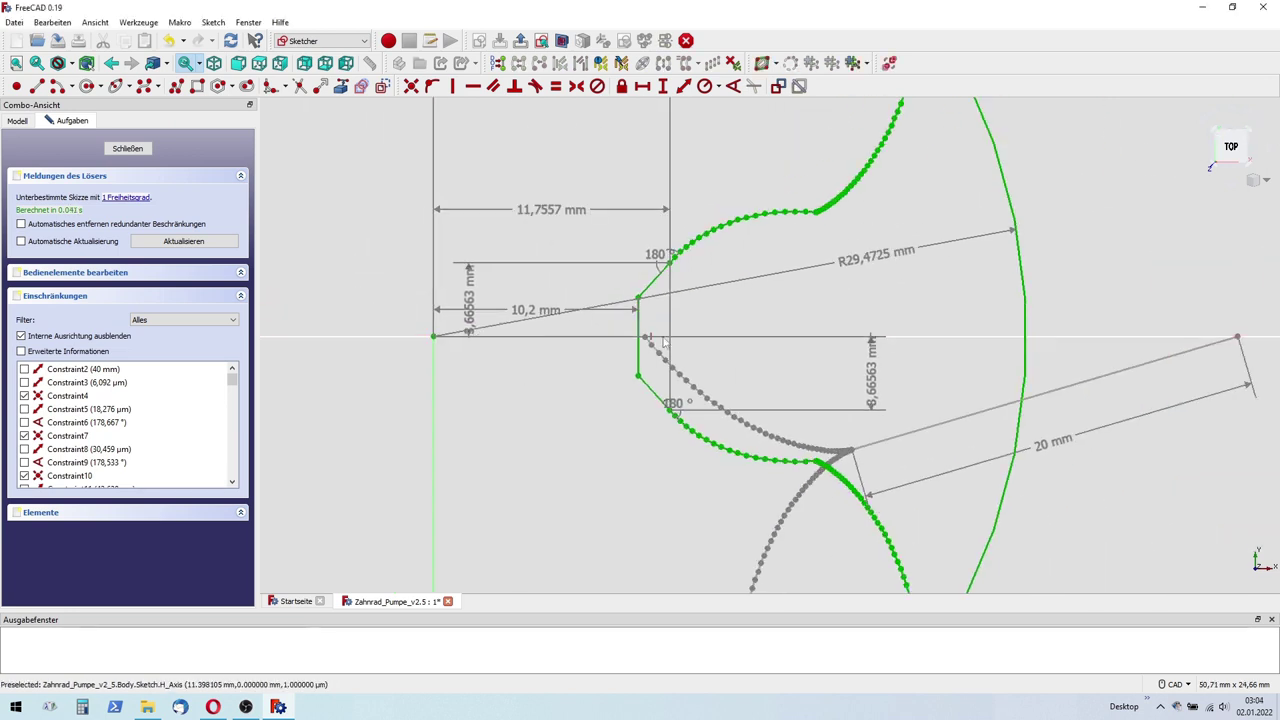
{"action": "double_click", "coordinate": [526, 312]}
{"action": "type", "text": "10"}
{"action": "key", "text": "Return"}
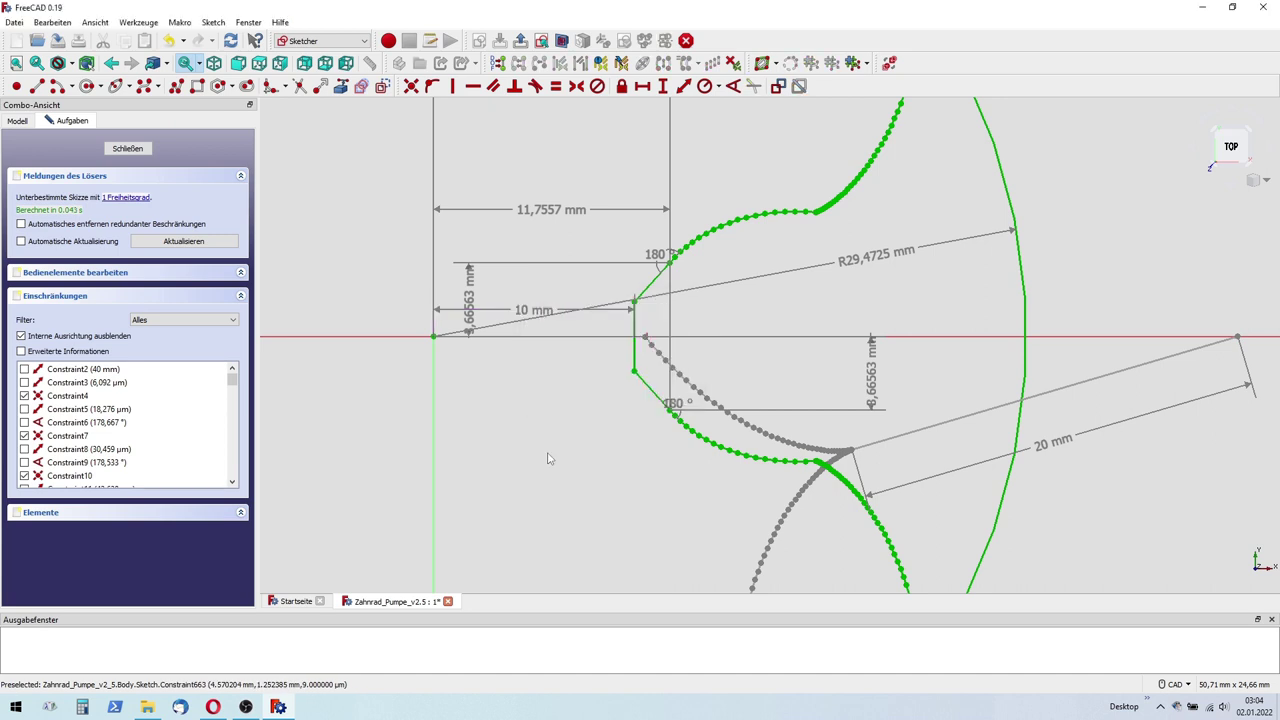
Step: Delete the four endpoint lock dimensions
{"action": "scroll", "coordinate": [645, 340], "scroll_direction": "up", "scroll_amount": 3}
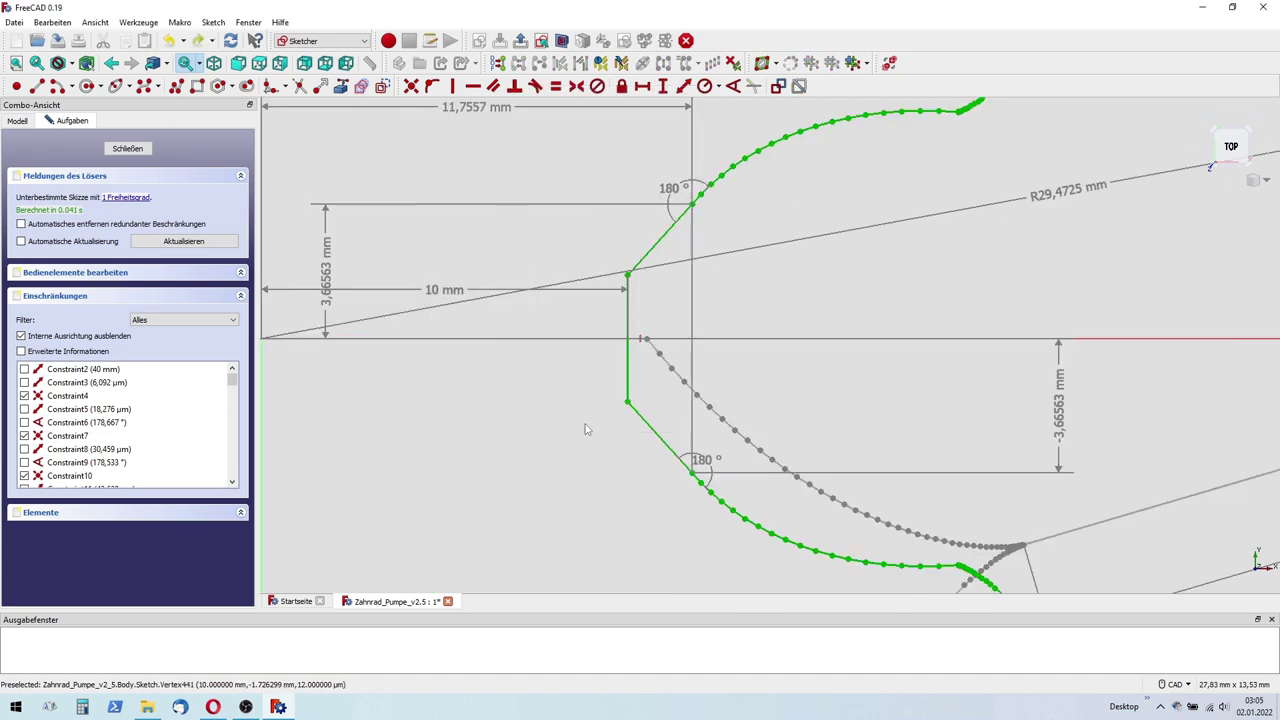
{"action": "scroll", "coordinate": [586, 429], "scroll_direction": "down", "scroll_amount": 6}
{"action": "scroll", "coordinate": [995, 504], "scroll_direction": "down", "scroll_amount": 2}
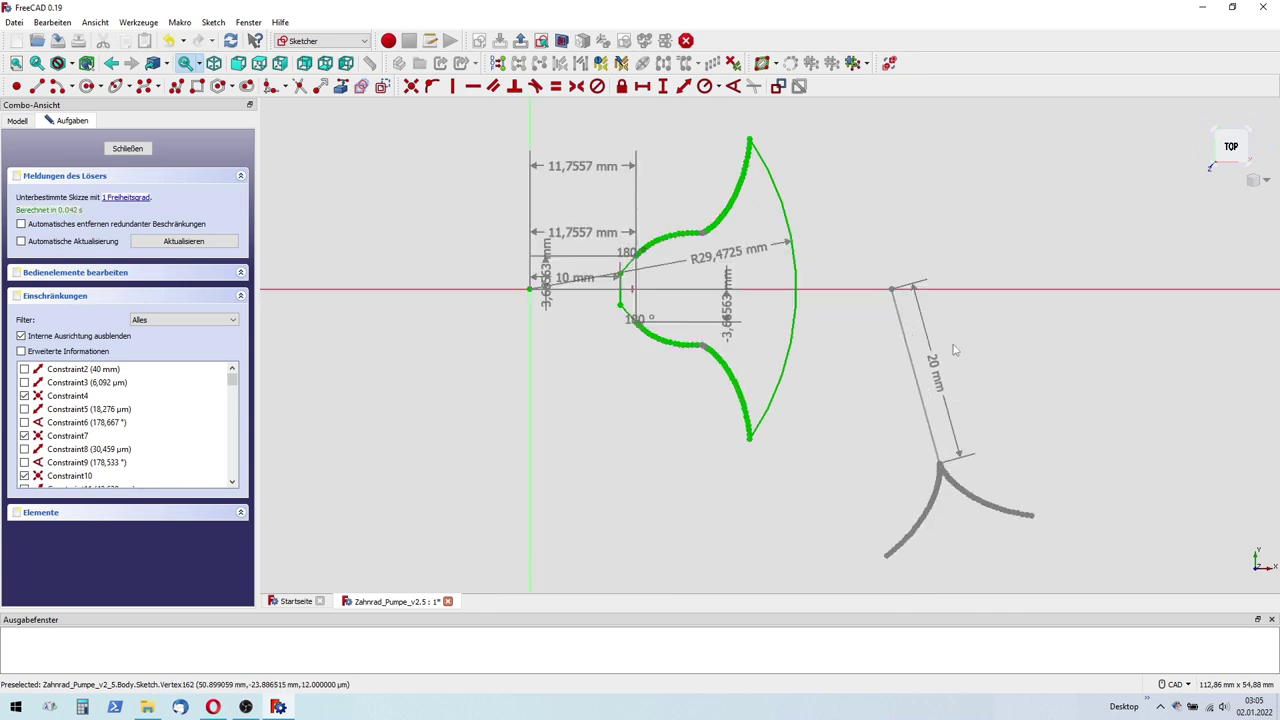
{"action": "left_click_drag", "start_coordinate": [860, 240], "coordinate": [1082, 578]}
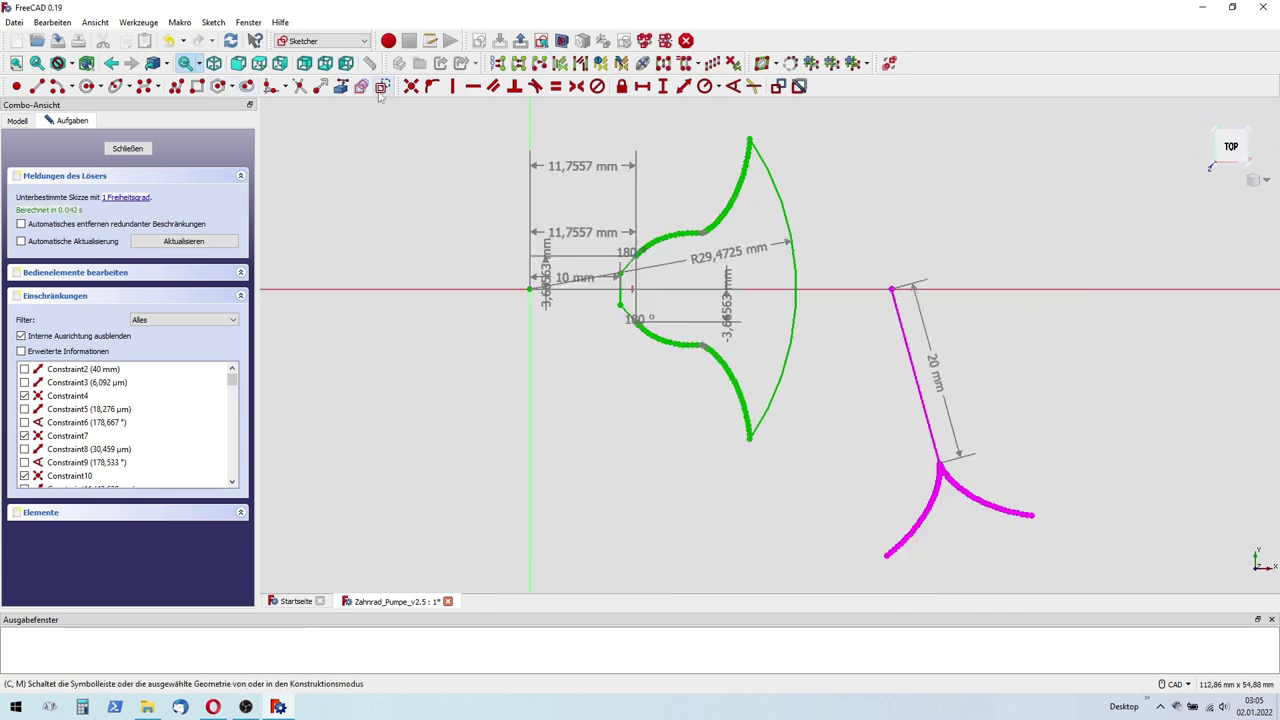
{"action": "left_click", "coordinate": [975, 223]}
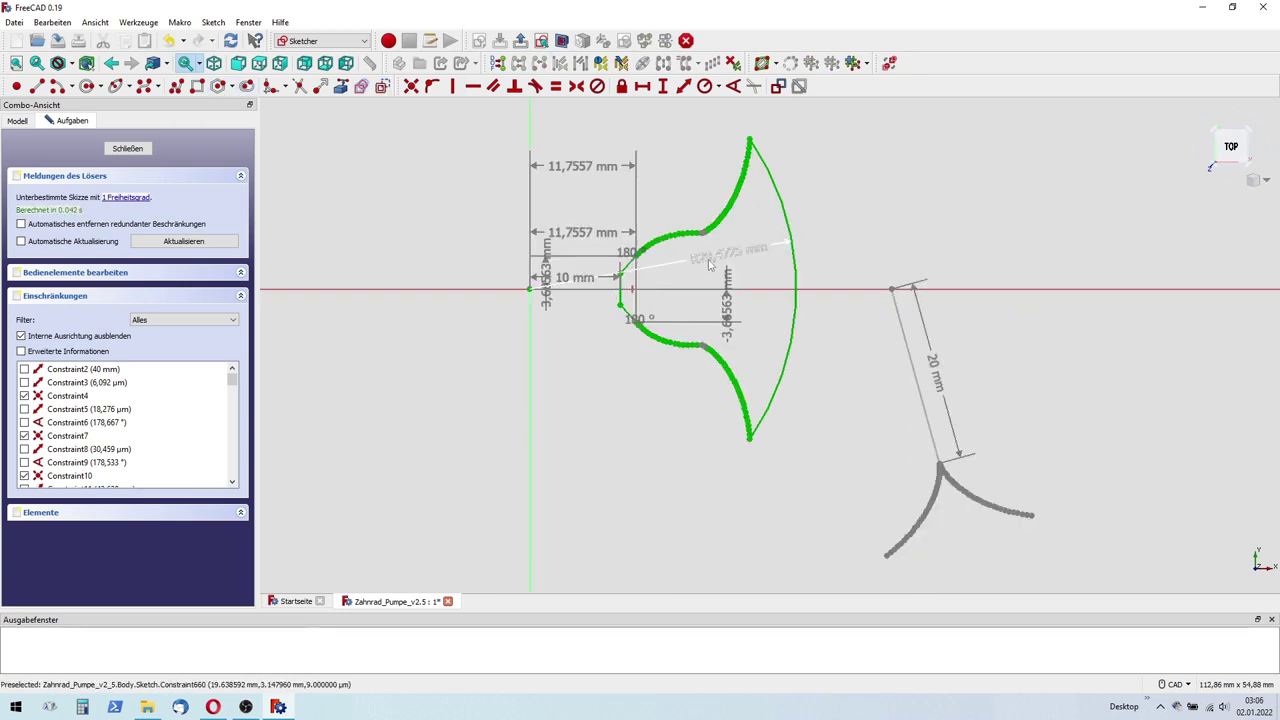
{"action": "scroll", "coordinate": [710, 263], "scroll_direction": "up", "scroll_amount": 3}
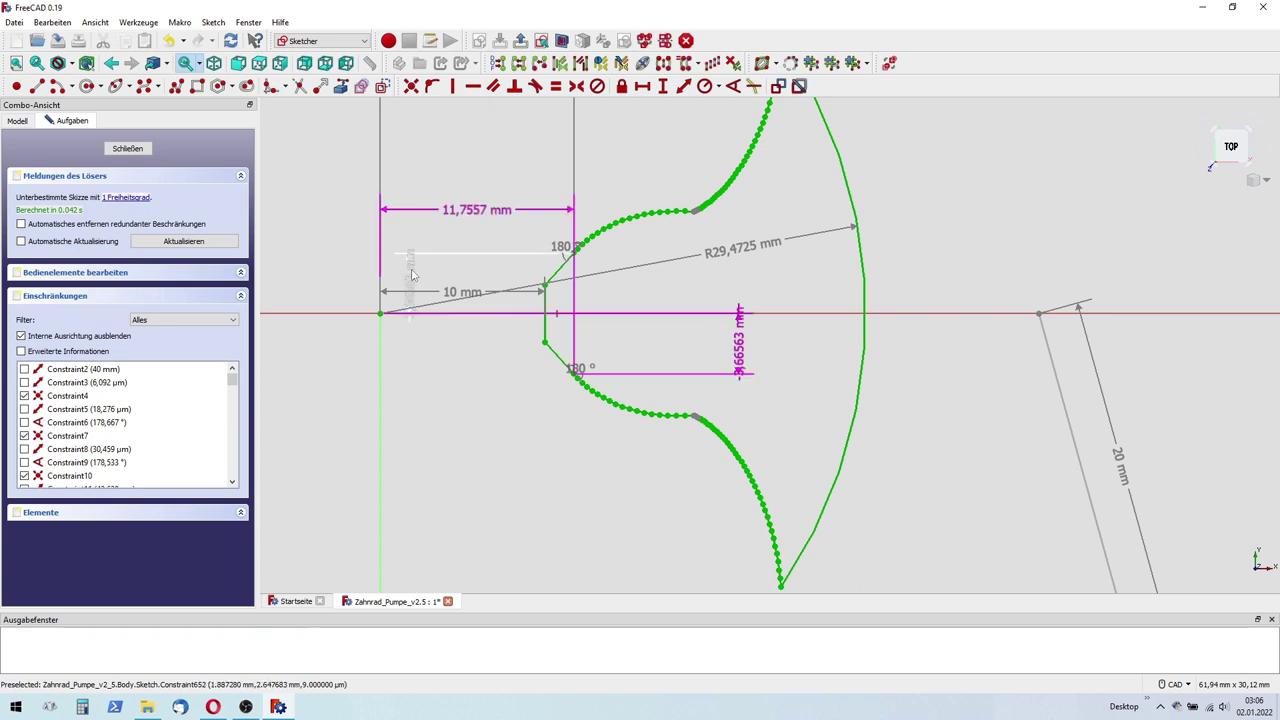
{"action": "scroll", "coordinate": [525, 305], "scroll_direction": "down", "scroll_amount": 3}
{"action": "key", "text": "Delete"}
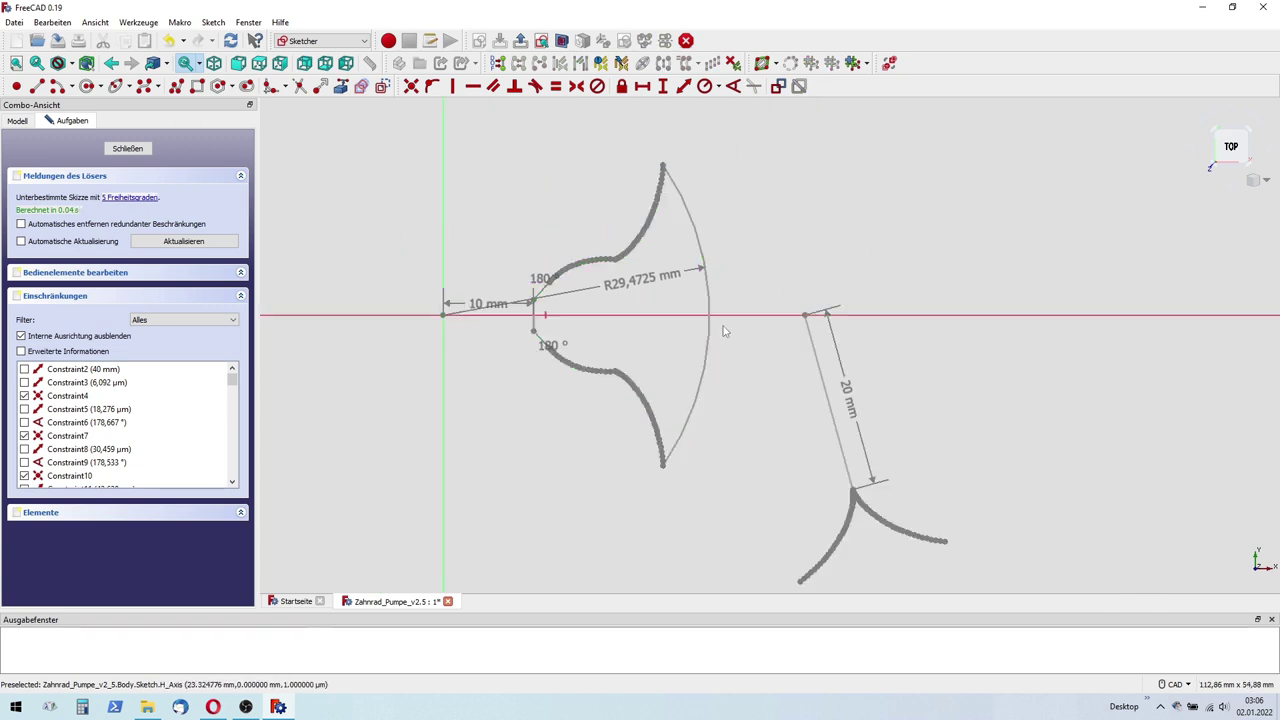
{"action": "scroll", "coordinate": [641, 309], "scroll_direction": "up", "scroll_amount": 6}
Step: Constrain both slanted flank lines to a length of 2,616 mm
{"action": "left_click", "coordinate": [670, 222]}
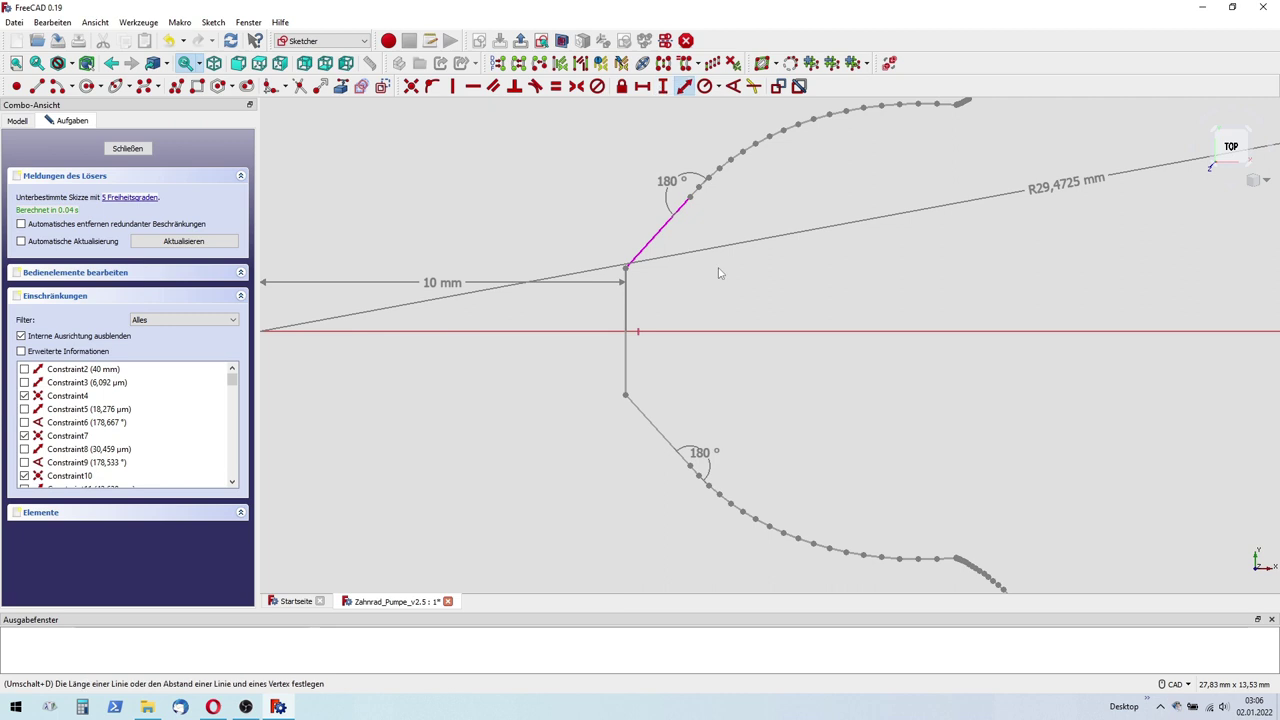
{"action": "key", "text": "k"}
{"action": "key", "text": "d"}
{"action": "left_click", "coordinate": [806, 350]}
{"action": "left_click", "coordinate": [658, 435]}
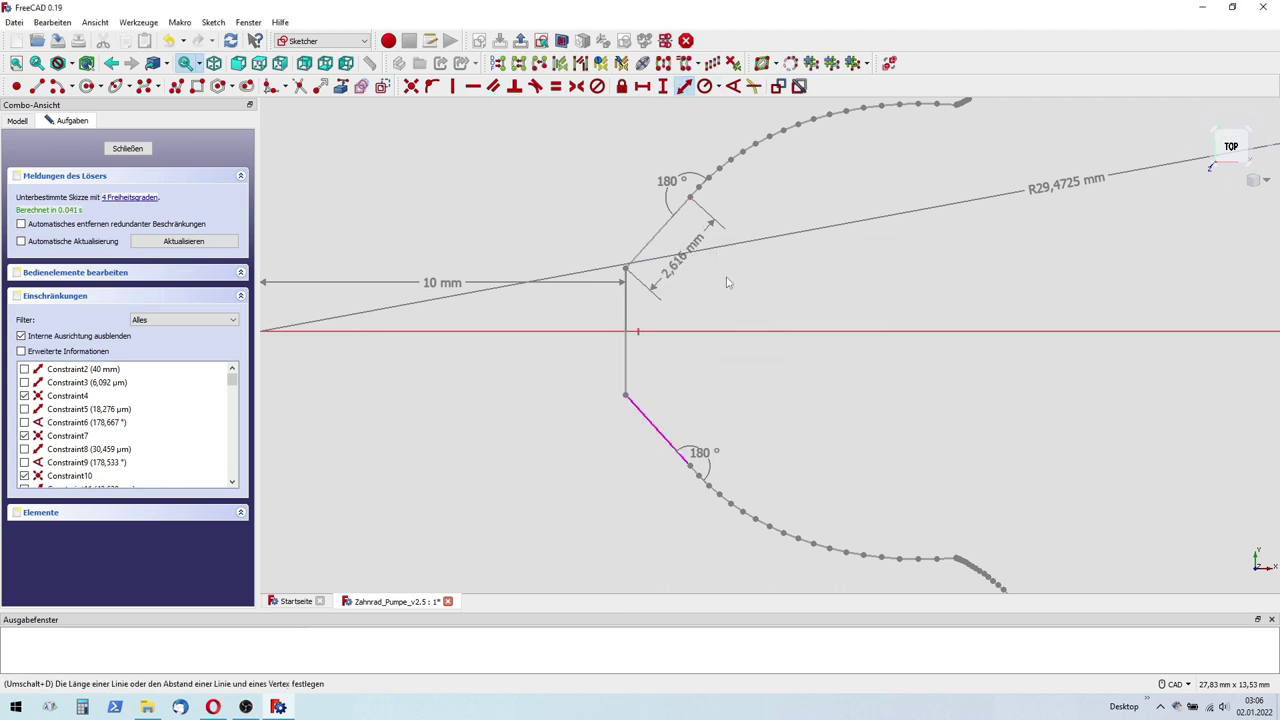
{"action": "key", "text": "k"}
{"action": "key", "text": "d"}
{"action": "left_click", "coordinate": [812, 366]}
Step: Add 137,845° angles between the vertical flat and the lower and upper flank lines
{"action": "left_click", "coordinate": [643, 415]}
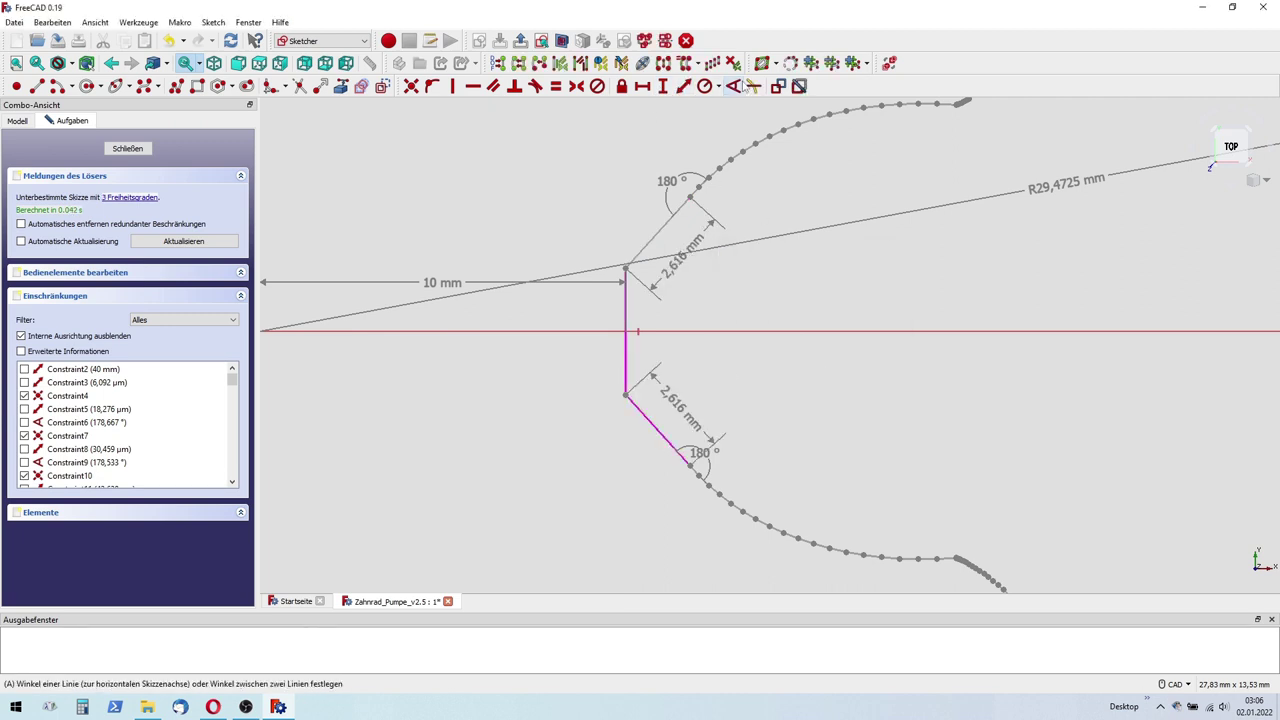
{"action": "key", "text": "k"}
{"action": "key", "text": "a"}
{"action": "key", "text": "Return"}
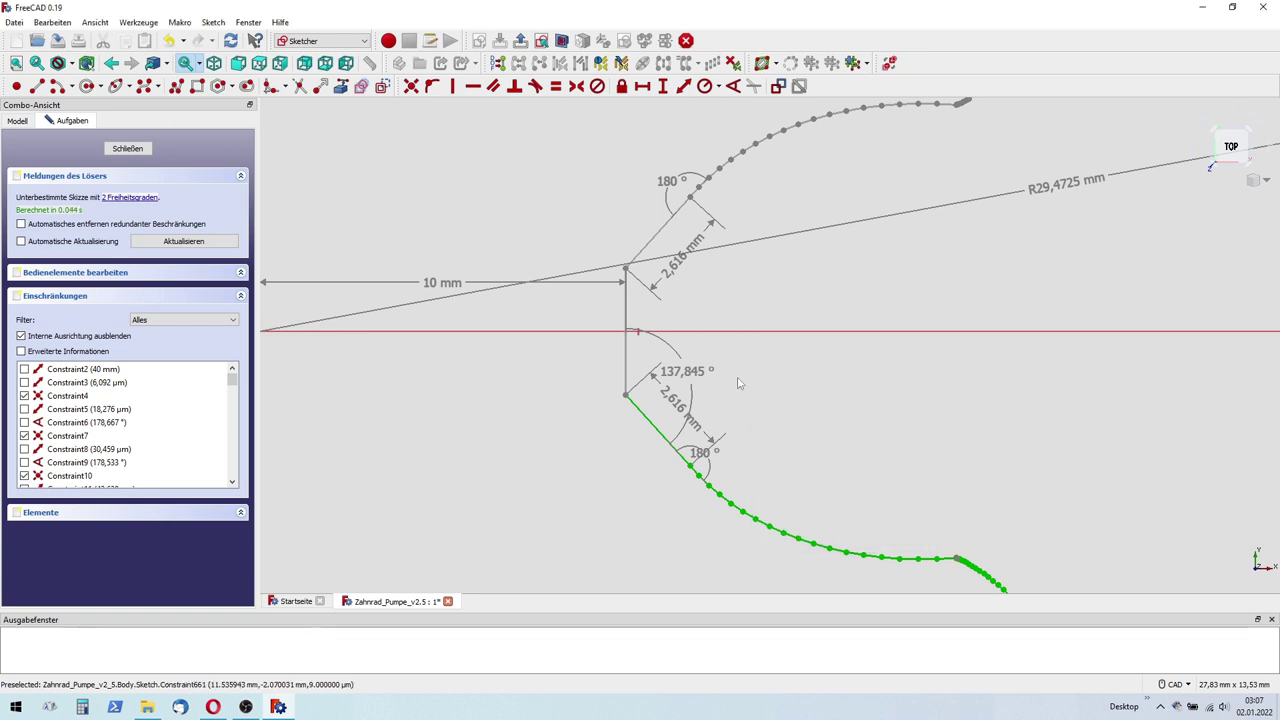
{"action": "left_click", "coordinate": [650, 248]}
{"action": "left_click", "coordinate": [628, 327]}
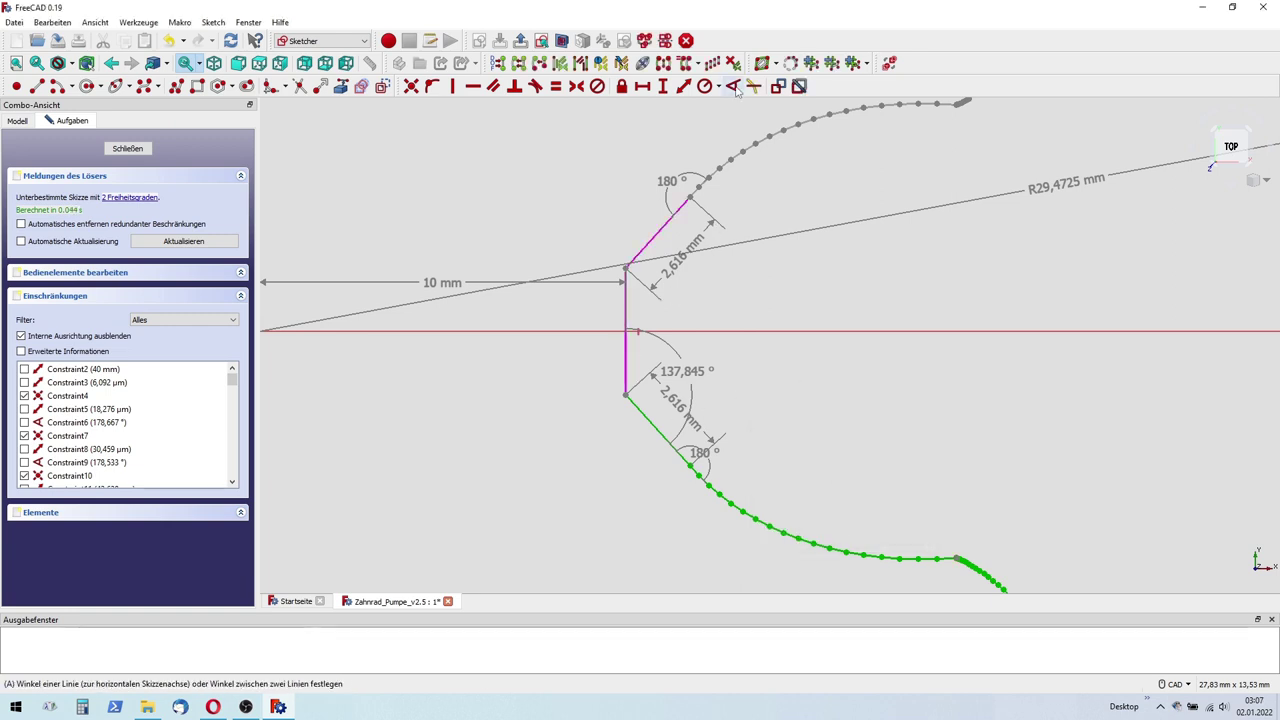
{"action": "key", "text": "k"}
{"action": "key", "text": "a"}
{"action": "key", "text": "Return"}
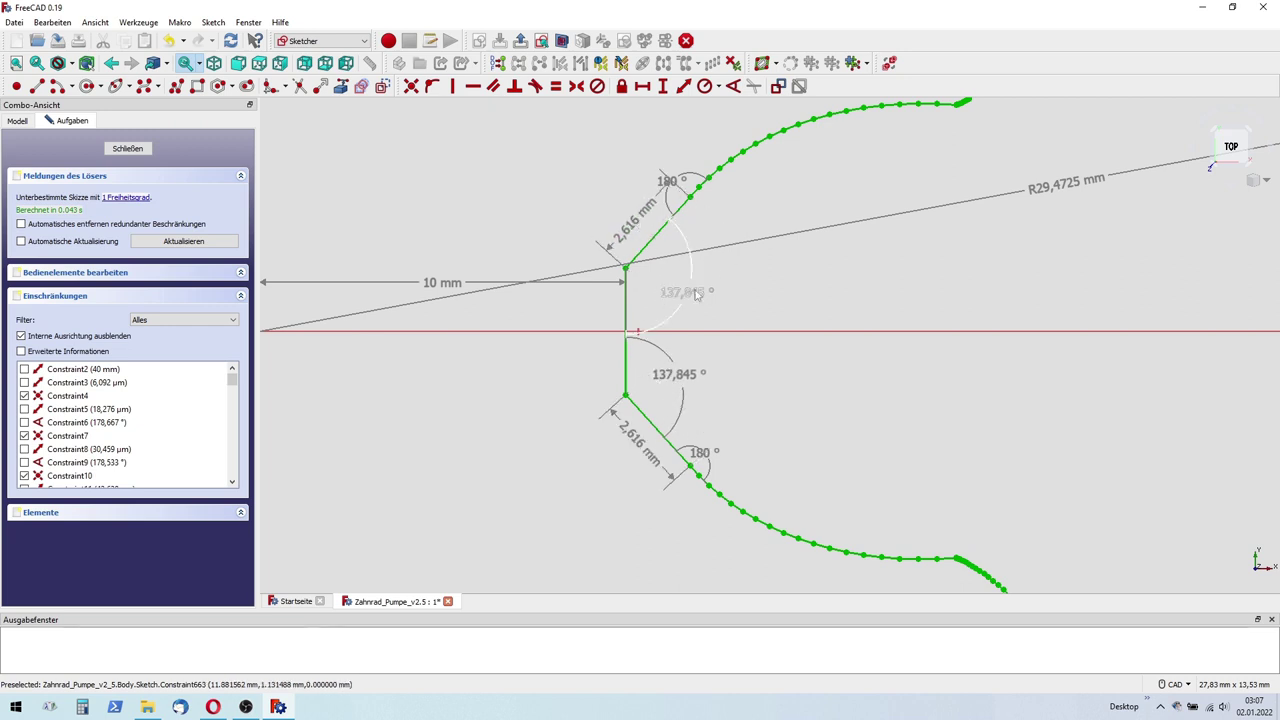
Step: Shift the upper 137,845° angle label further right, select the lower angle, and zoom out
{"action": "left_click_drag", "start_coordinate": [703, 289], "coordinate": [712, 294]}
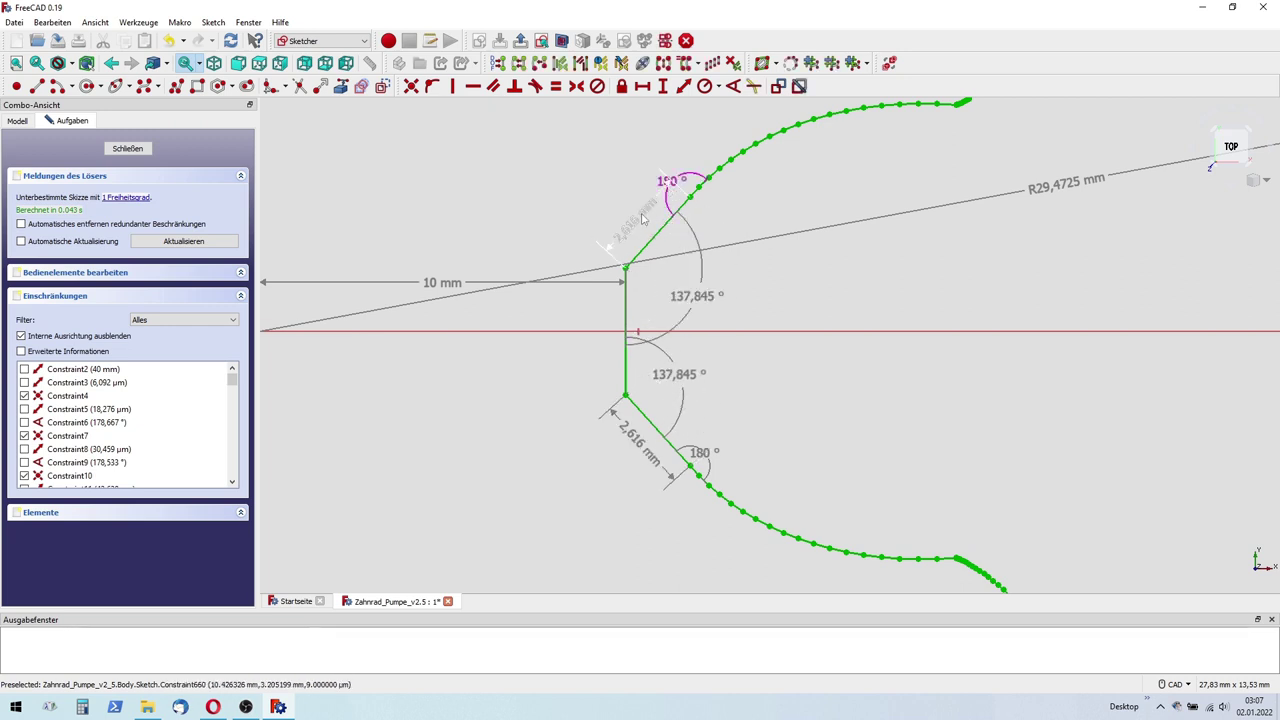
{"action": "left_click", "coordinate": [692, 328]}
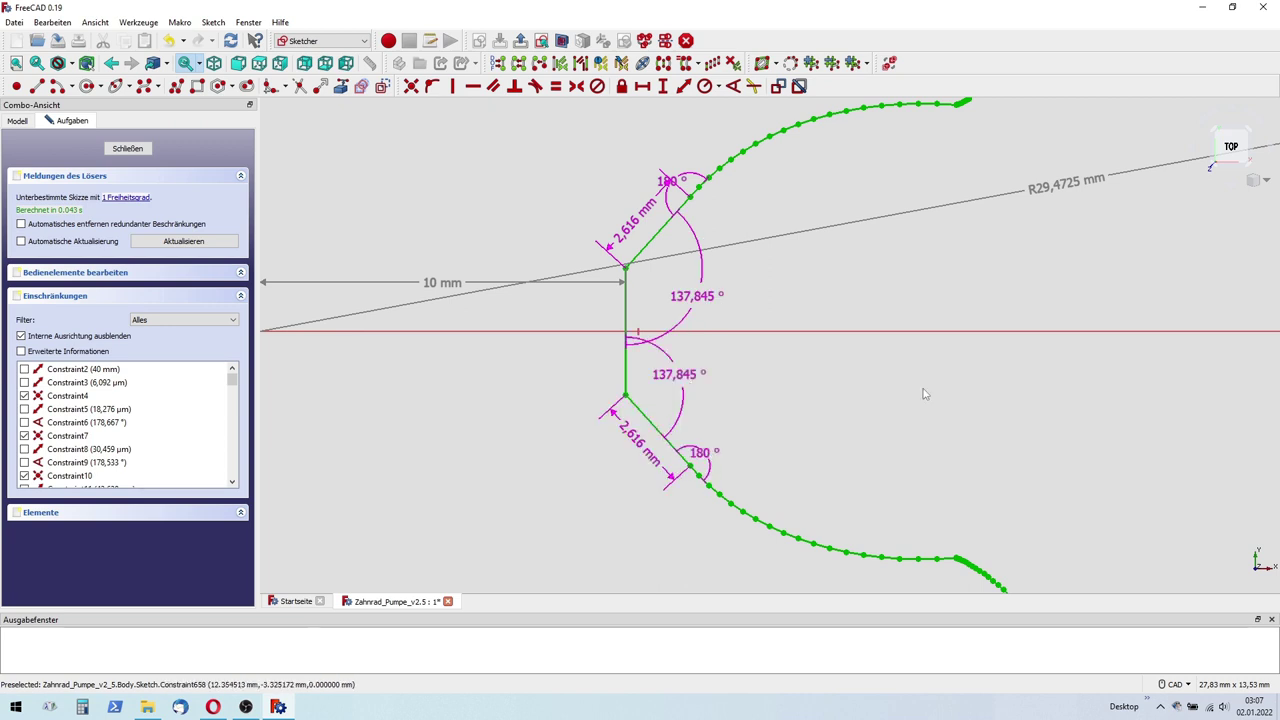
{"action": "scroll", "coordinate": [925, 394], "scroll_direction": "down", "scroll_amount": 3}
{"action": "scroll", "coordinate": [772, 243], "scroll_direction": "down", "scroll_amount": 3}
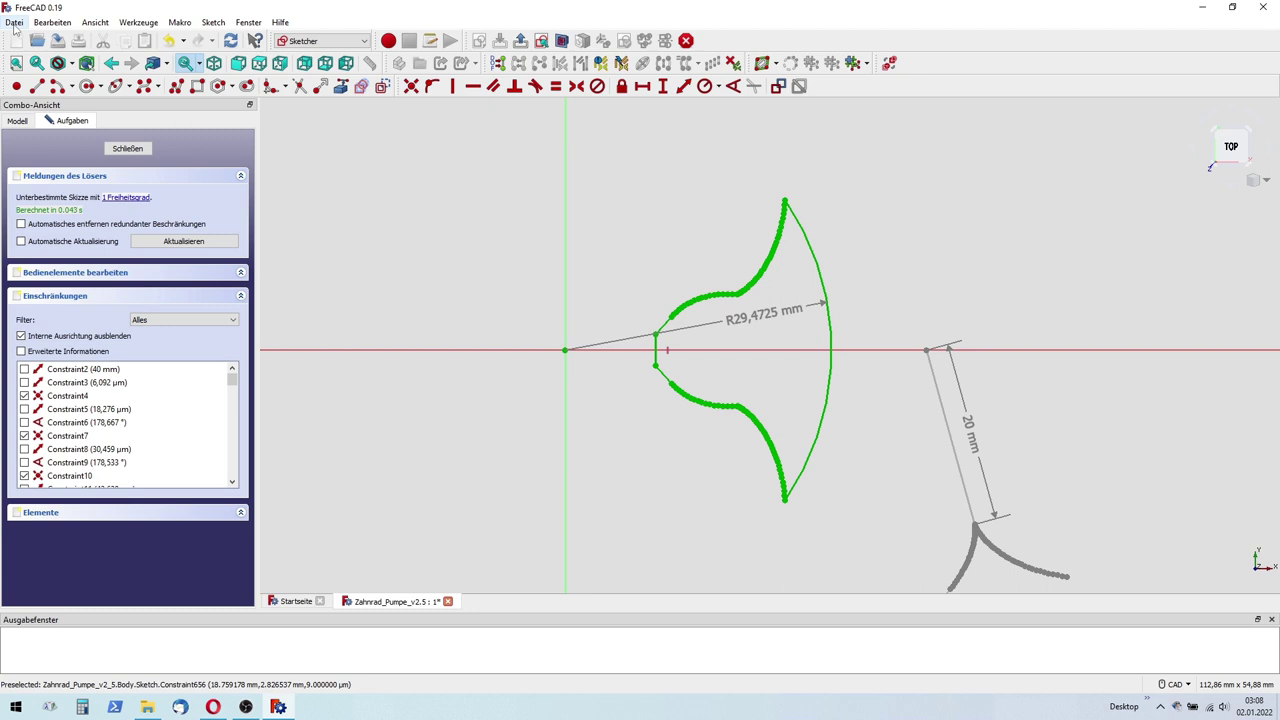
Step: Save the design as Zahnrad_Pumpe_v2.6
{"action": "left_click", "coordinate": [14, 22]}
{"action": "left_click", "coordinate": [70, 120]}
{"action": "key", "text": "BackSpace"}
{"action": "type", "text": "6"}
{"action": "key", "text": "Return"}
{"action": "scroll", "coordinate": [554, 400], "scroll_direction": "down", "scroll_amount": 2}
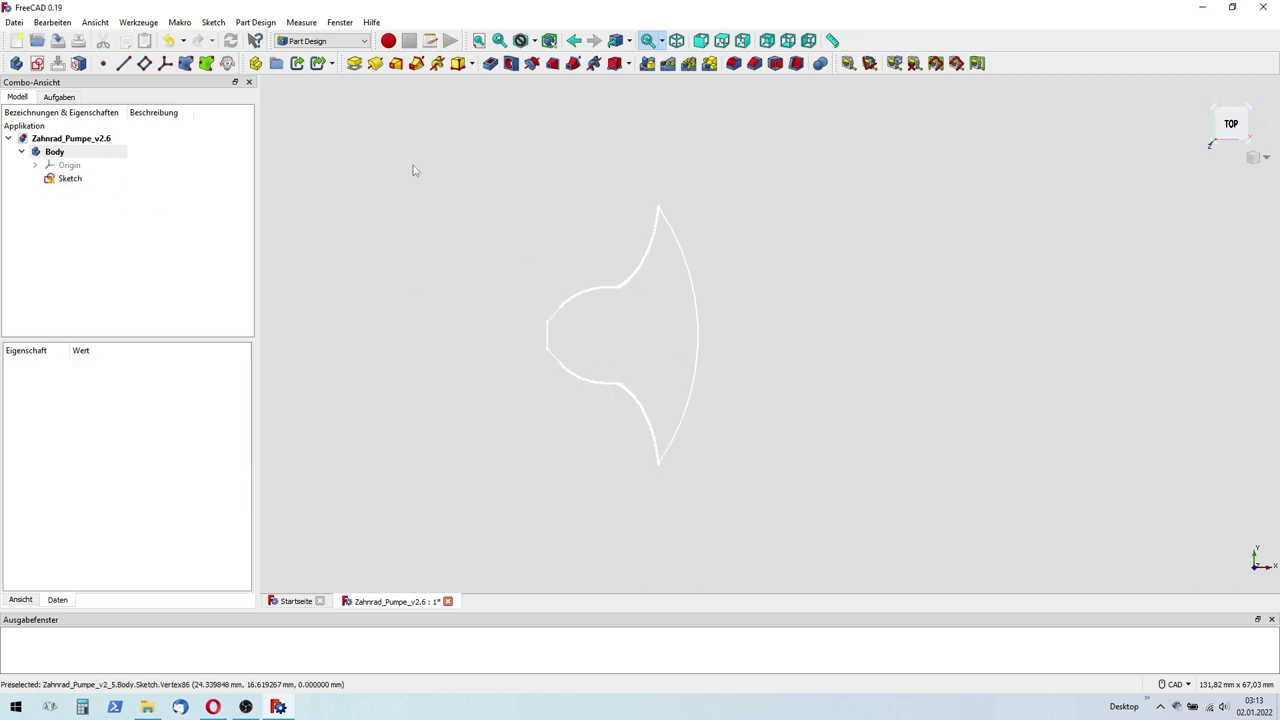
Step: Start a new sketch on the XY plane referencing the tooth's outer arc as external geometry
{"action": "left_click", "coordinate": [37, 63]}
{"action": "left_click", "coordinate": [100, 127]}
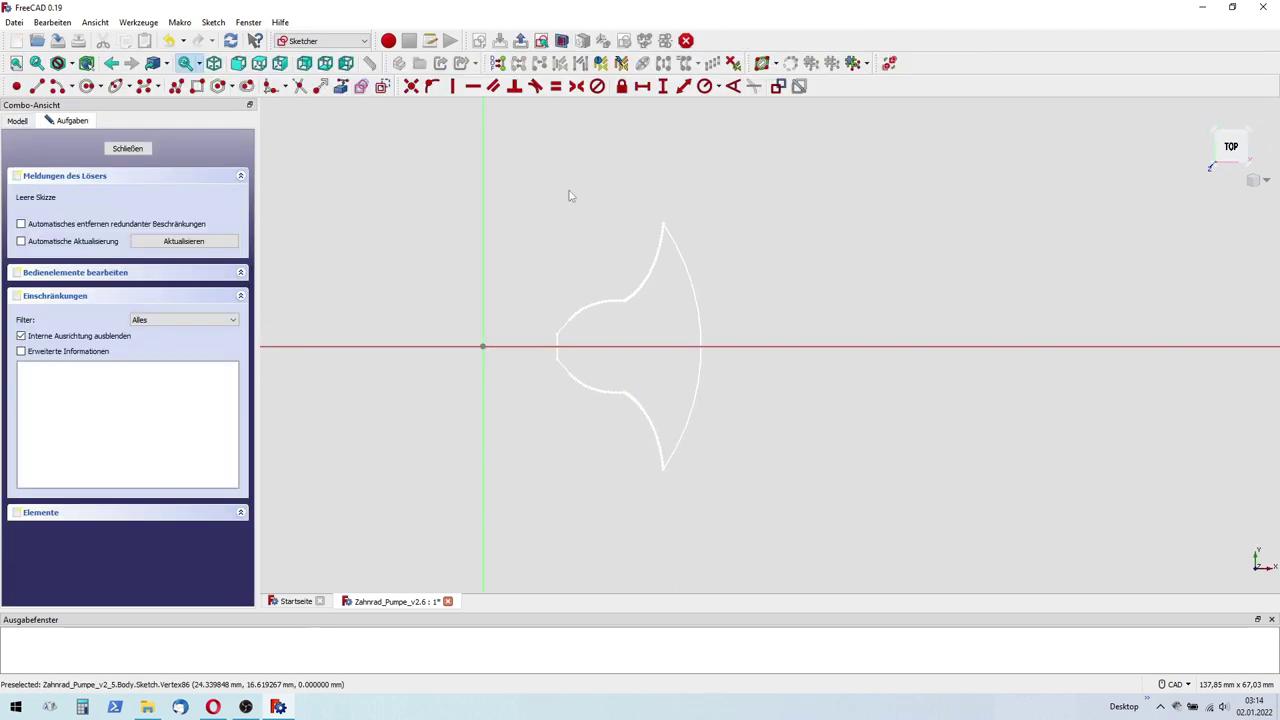
{"action": "left_click", "coordinate": [340, 86]}
{"action": "scroll", "coordinate": [686, 266], "scroll_direction": "up", "scroll_amount": 4}
{"action": "scroll", "coordinate": [700, 228], "scroll_direction": "down", "scroll_amount": 4}
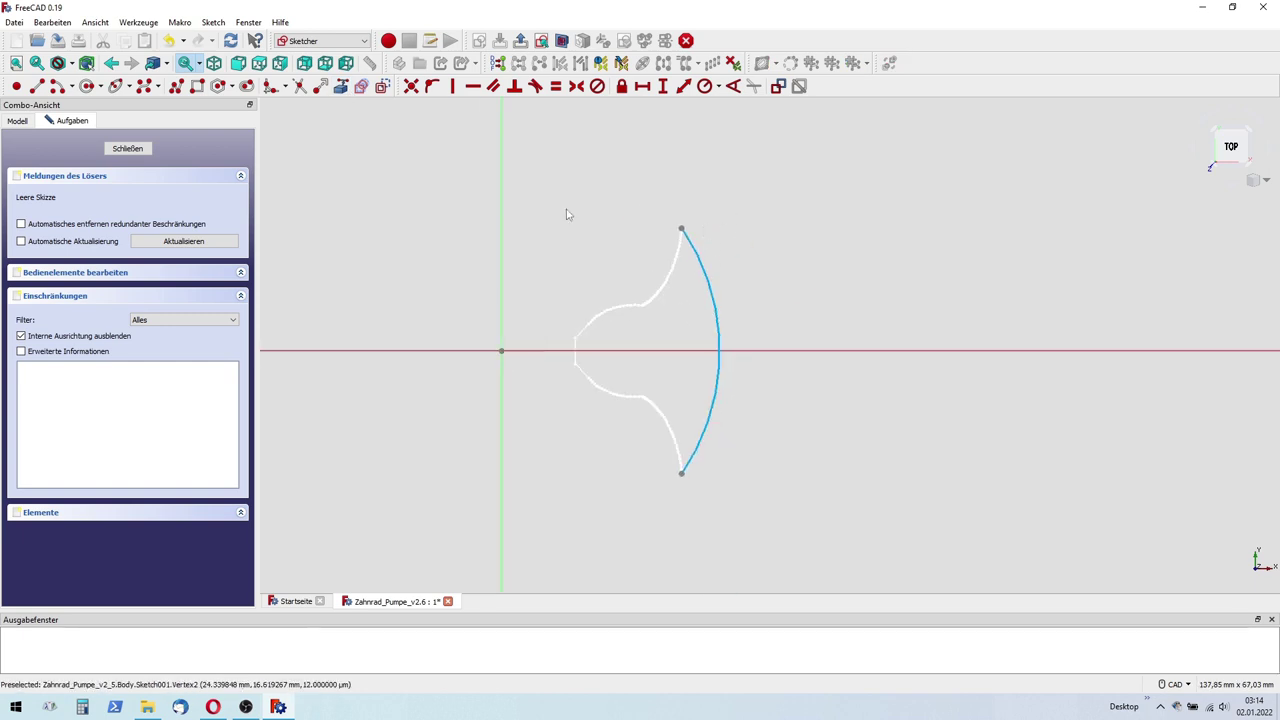
Step: Draw a circle centred on the origin through the arc's endpoint, close the sketch, and select Sketch001
{"action": "right_click", "coordinate": [453, 167]}
{"action": "left_click", "coordinate": [480, 218]}
{"action": "left_click", "coordinate": [502, 351]}
{"action": "left_click", "coordinate": [683, 236]}
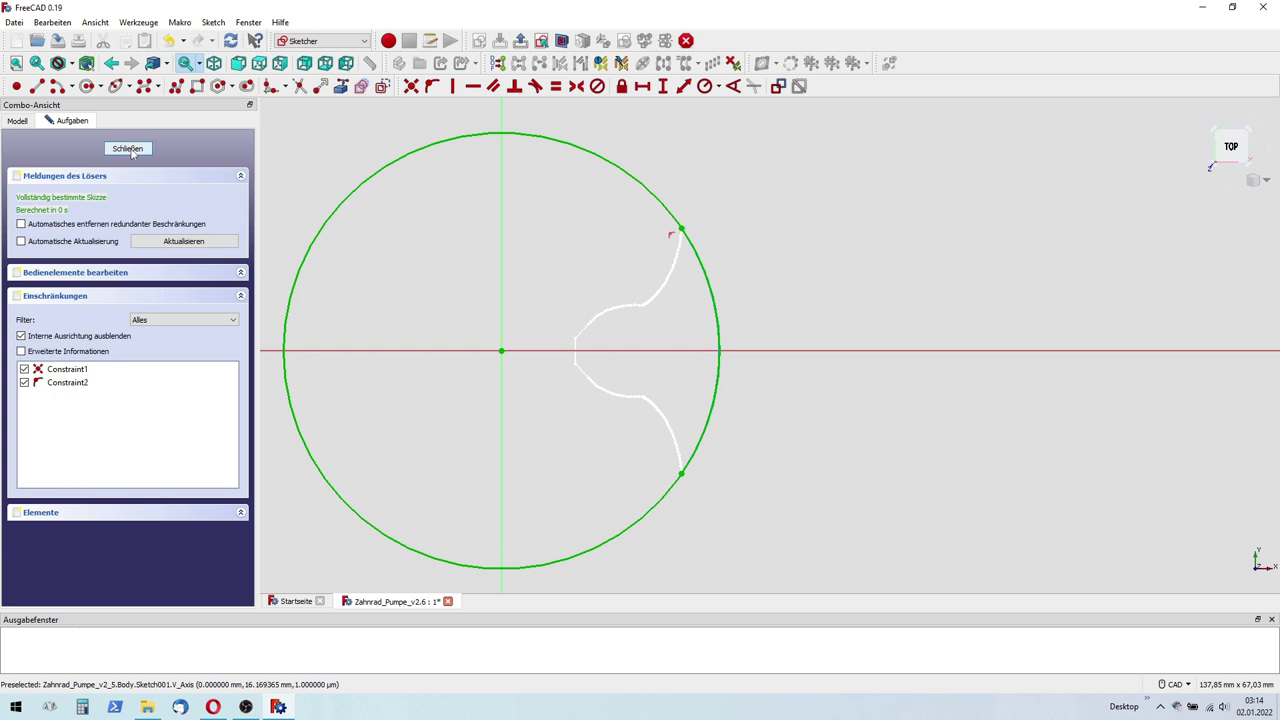
{"action": "left_click", "coordinate": [128, 149]}
{"action": "left_click", "coordinate": [823, 306]}
{"action": "left_click", "coordinate": [106, 191]}
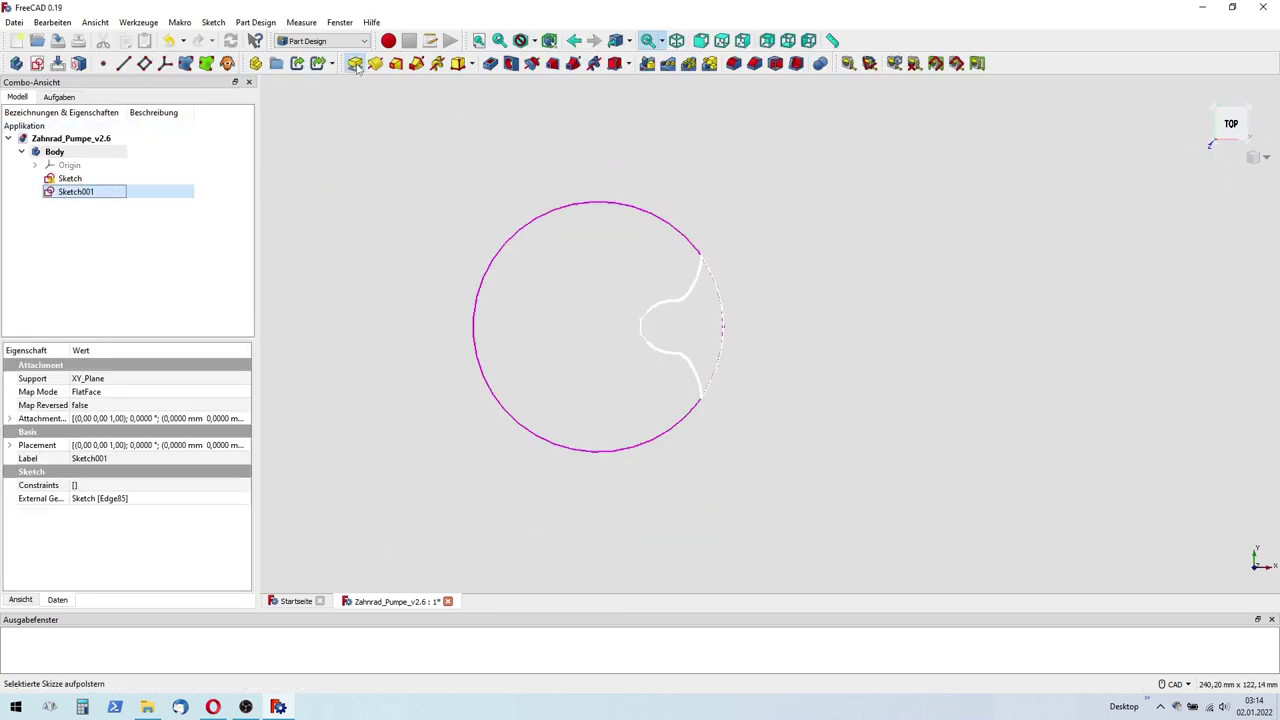
Step: Pad Sketch001 into a 10 mm disc and pocket the tooth sketch out of it
{"action": "left_click", "coordinate": [355, 64]}
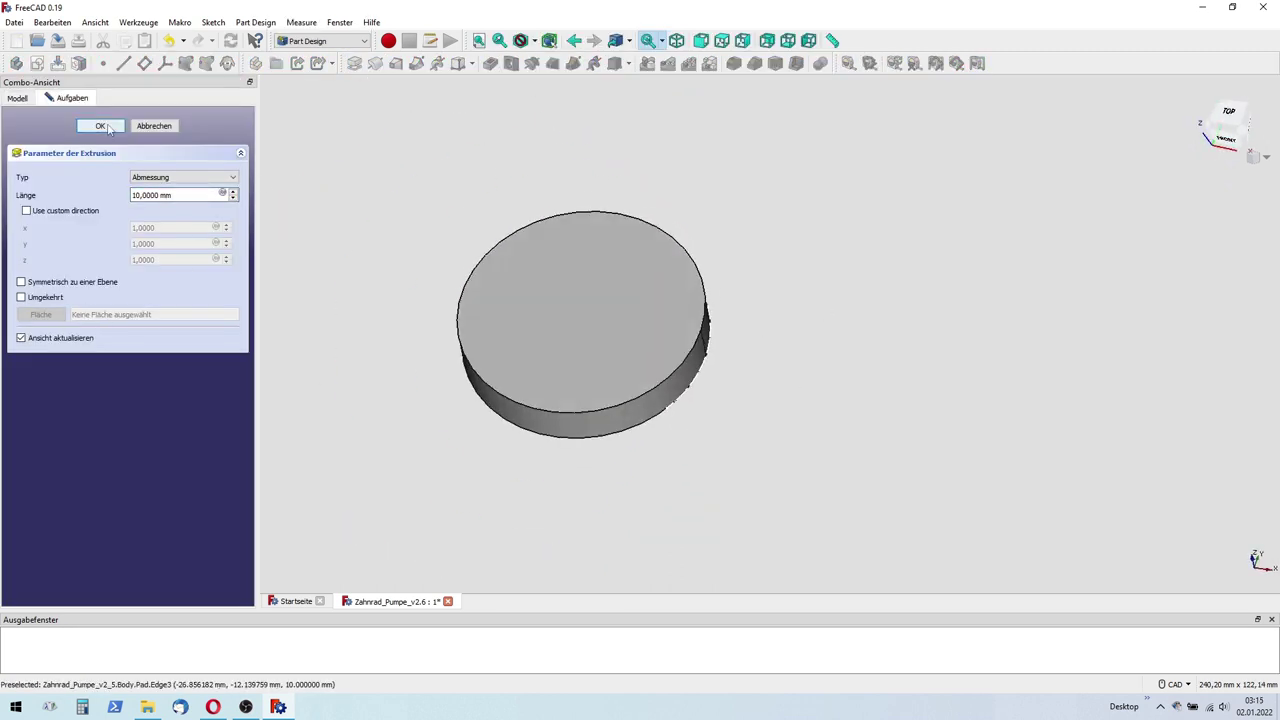
{"action": "left_click", "coordinate": [109, 127]}
{"action": "left_click", "coordinate": [100, 177]}
{"action": "left_click", "coordinate": [490, 63]}
{"action": "key", "text": "Return"}
{"action": "double_click", "coordinate": [100, 191]}
{"action": "left_click", "coordinate": [100, 126]}
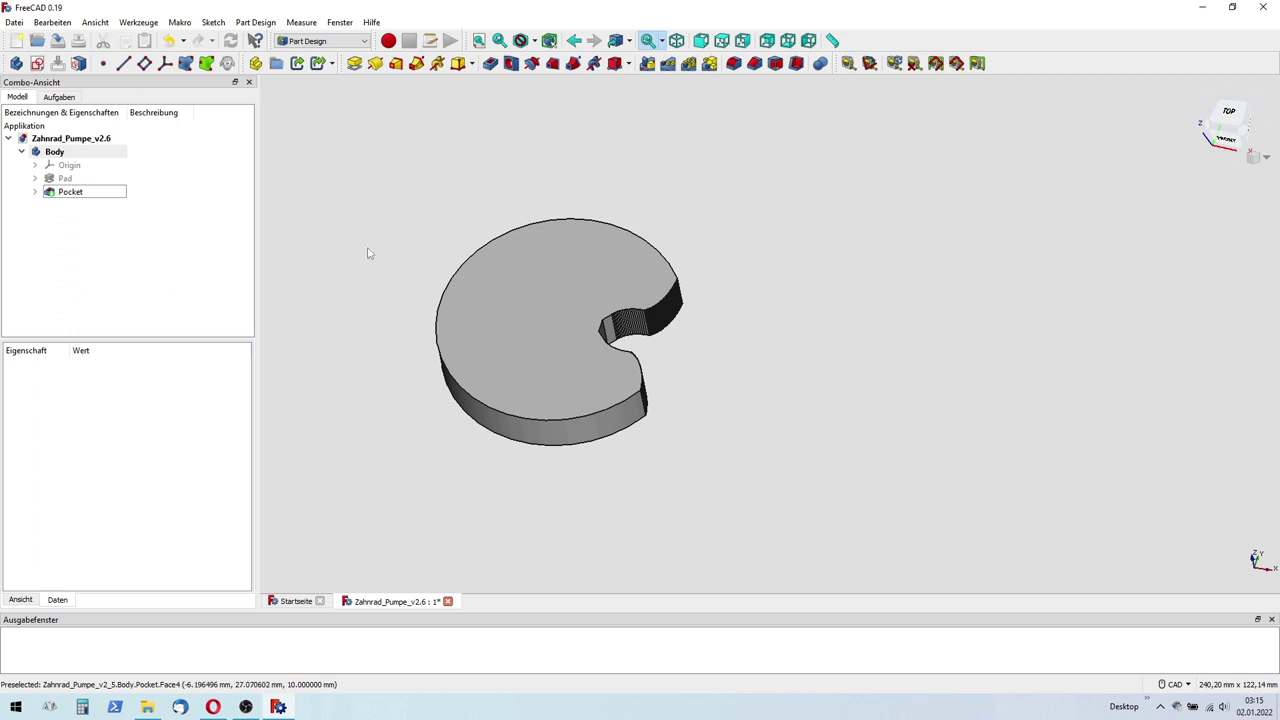
Step: Repeat the Pocket in a 360° polar pattern of 5 occurrences and view the rotor from above
{"action": "key", "text": "F2"}
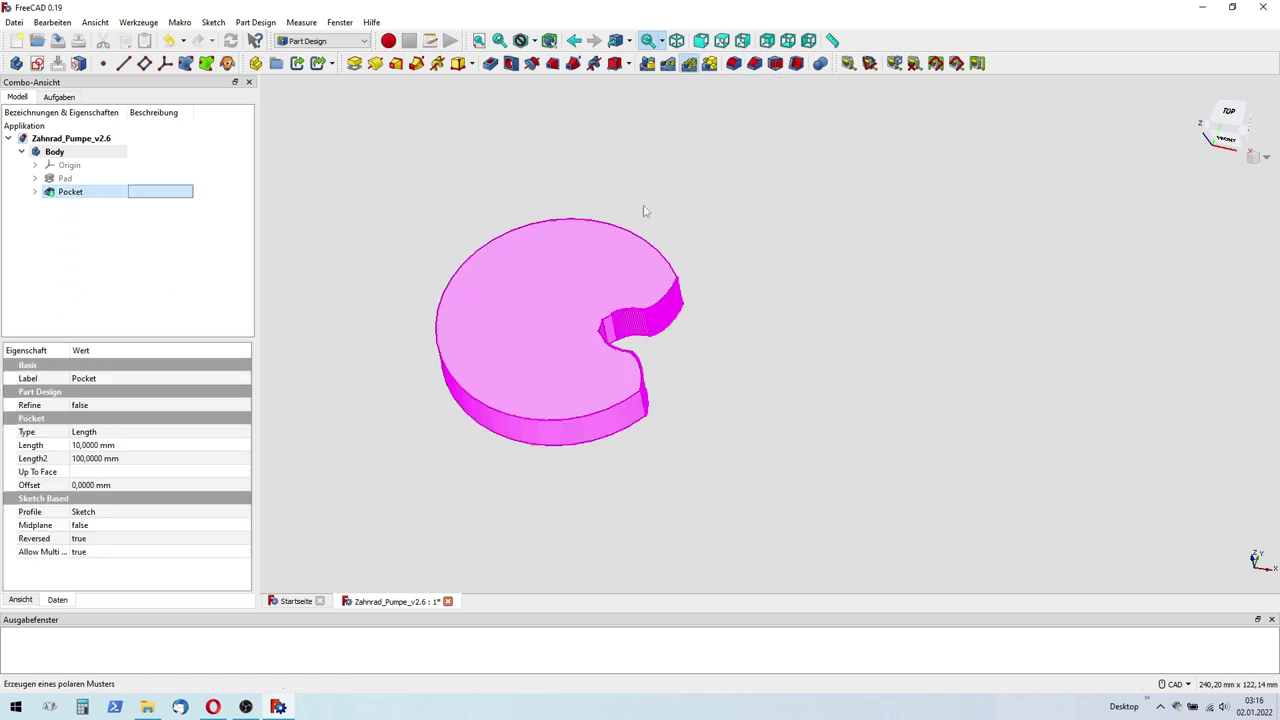
{"action": "type", "text": "5"}
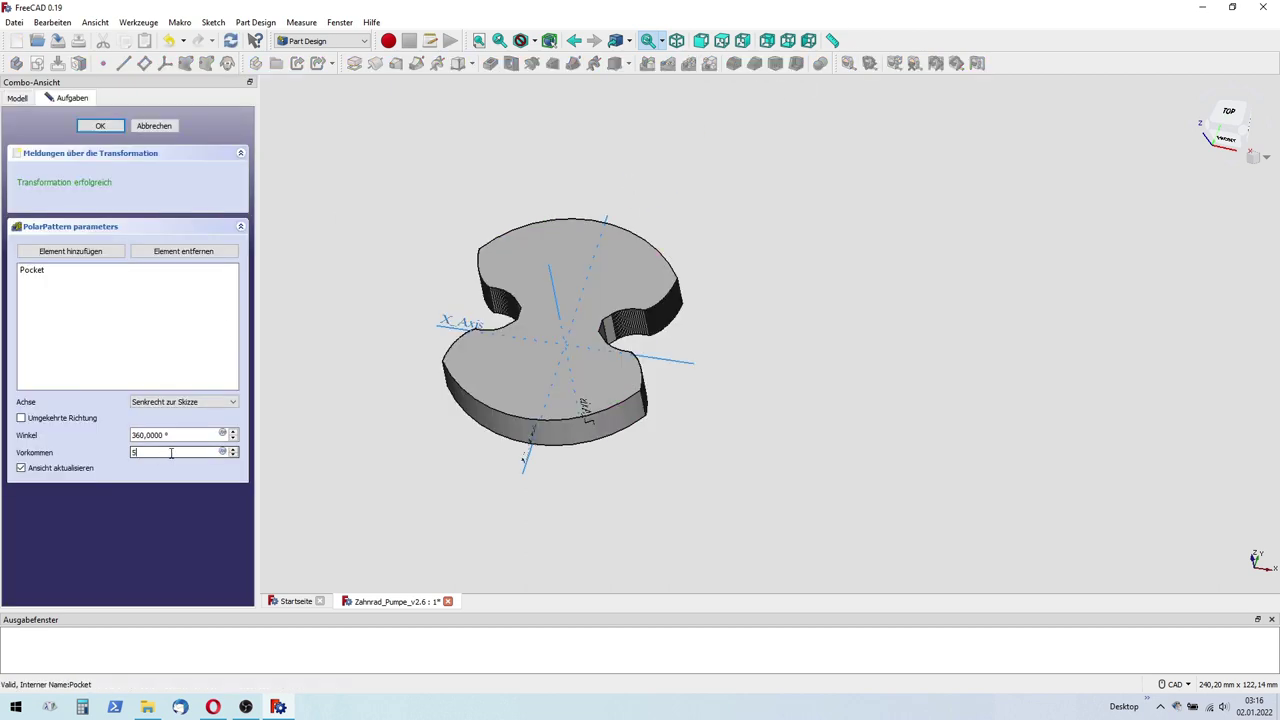
{"action": "left_click", "coordinate": [101, 126]}
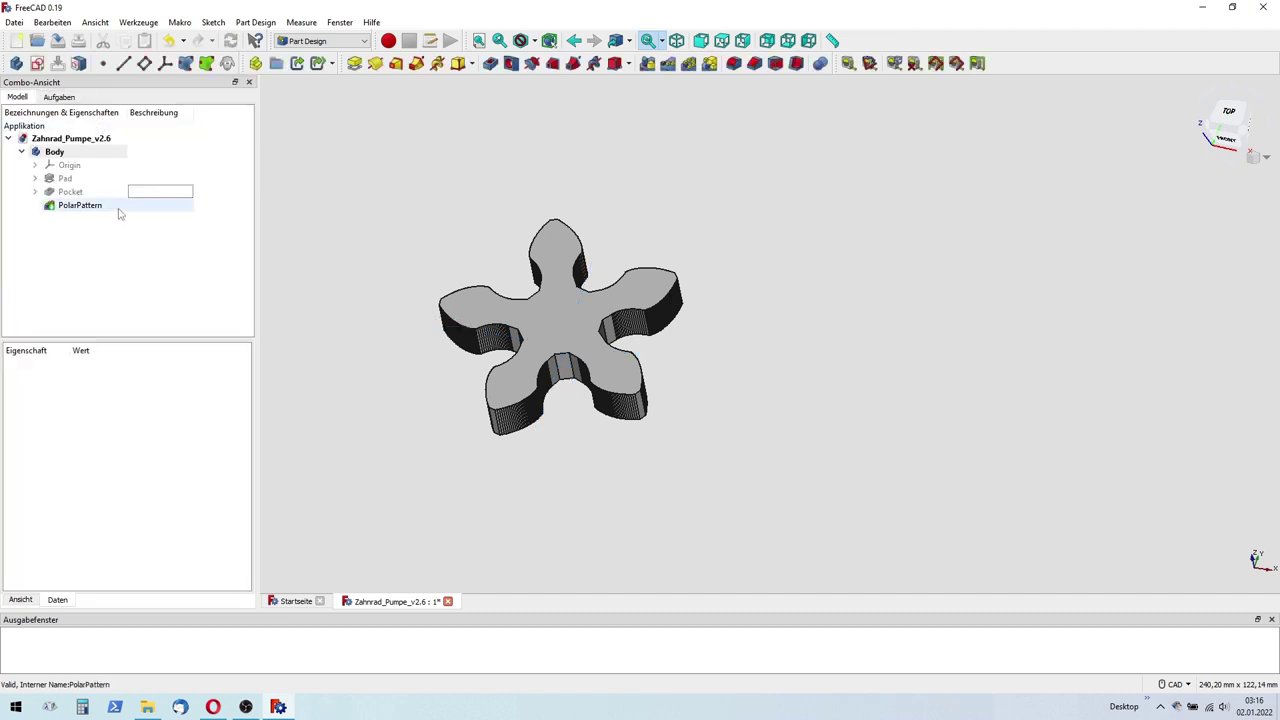
{"action": "left_click", "coordinate": [717, 286]}
{"action": "middle_click_drag", "start_coordinate": [811, 282], "coordinate": [600, 310]}
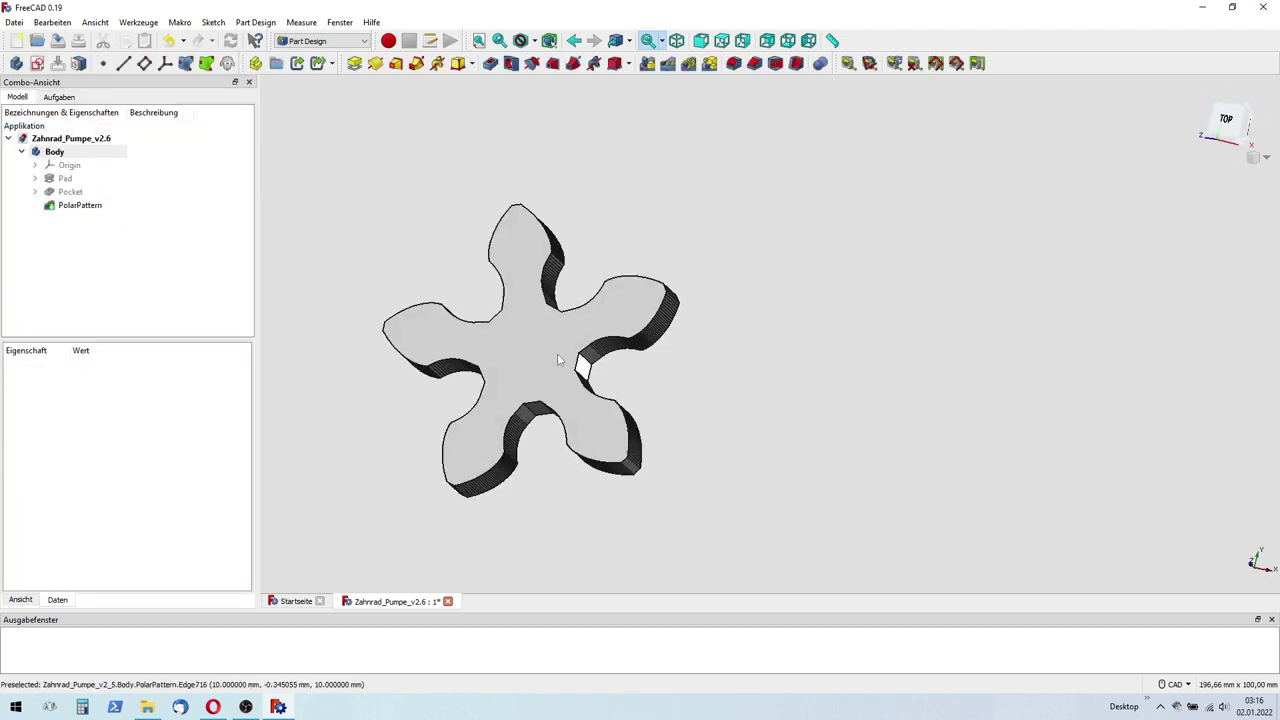
{"action": "scroll", "coordinate": [537, 331], "scroll_direction": "up", "scroll_amount": 2}
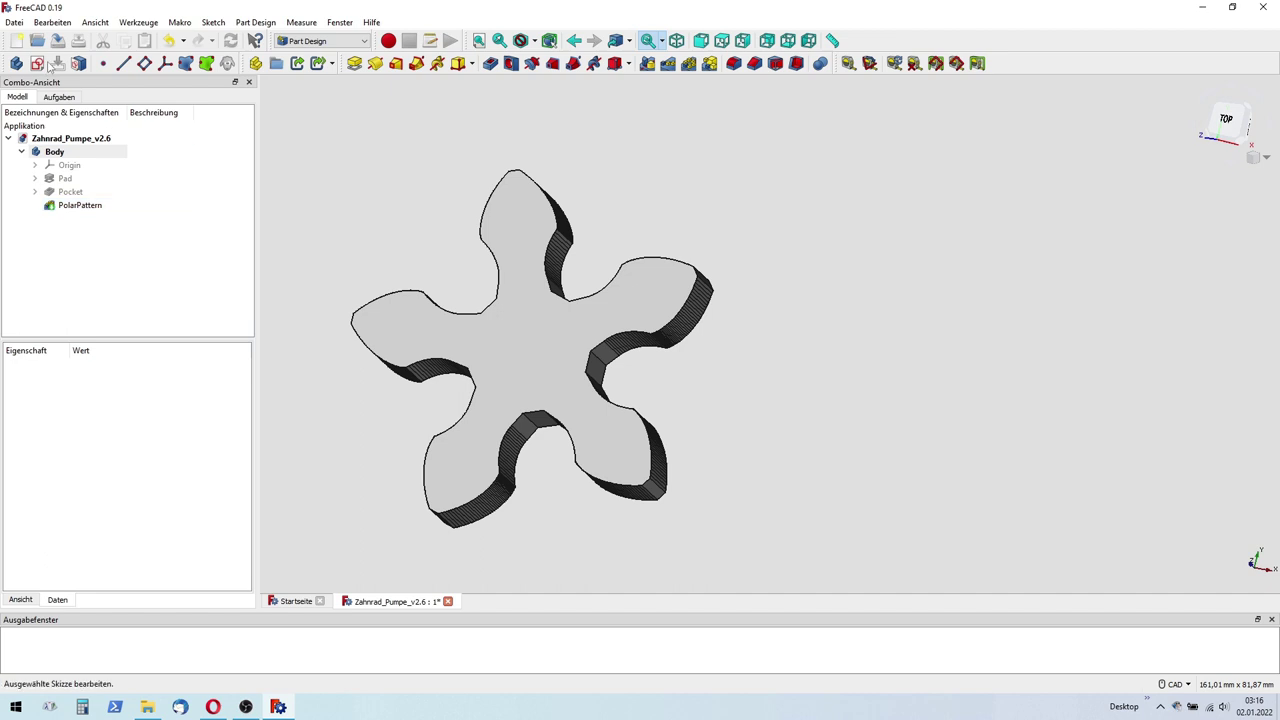
Step: Start a new sketch on the XY plane with a circle centred on the origin
{"action": "left_click", "coordinate": [276, 63]}
{"action": "left_click", "coordinate": [652, 280]}
{"action": "scroll", "coordinate": [623, 294], "scroll_direction": "up", "scroll_amount": 2}
{"action": "scroll", "coordinate": [686, 380], "scroll_direction": "up", "scroll_amount": 1}
{"action": "scroll", "coordinate": [397, 197], "scroll_direction": "down", "scroll_amount": 1}
{"action": "right_click", "coordinate": [382, 187]}
{"action": "left_click", "coordinate": [430, 237]}
{"action": "left_click", "coordinate": [559, 370]}
{"action": "left_click", "coordinate": [604, 352]}
Step: Draw a rectangle across the circle, symmetric about the origin
{"action": "left_click", "coordinate": [660, 272]}
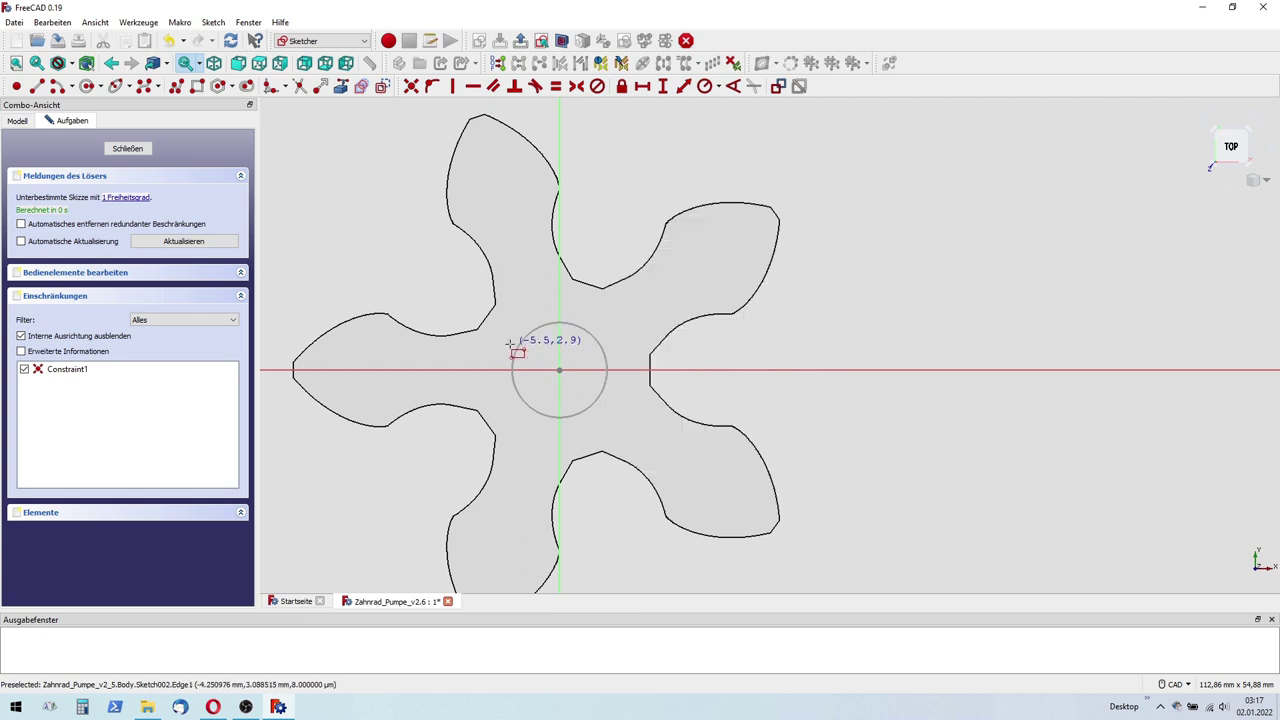
{"action": "left_click", "coordinate": [489, 352]}
{"action": "left_click", "coordinate": [633, 387]}
{"action": "left_click", "coordinate": [633, 352]}
{"action": "left_click", "coordinate": [489, 387]}
{"action": "left_click", "coordinate": [559, 370]}
Step: Give the circle an 8 mm diameter and the rectangle 13 mm length and 3 mm height
{"action": "left_click", "coordinate": [704, 86]}
{"action": "left_click", "coordinate": [597, 342]}
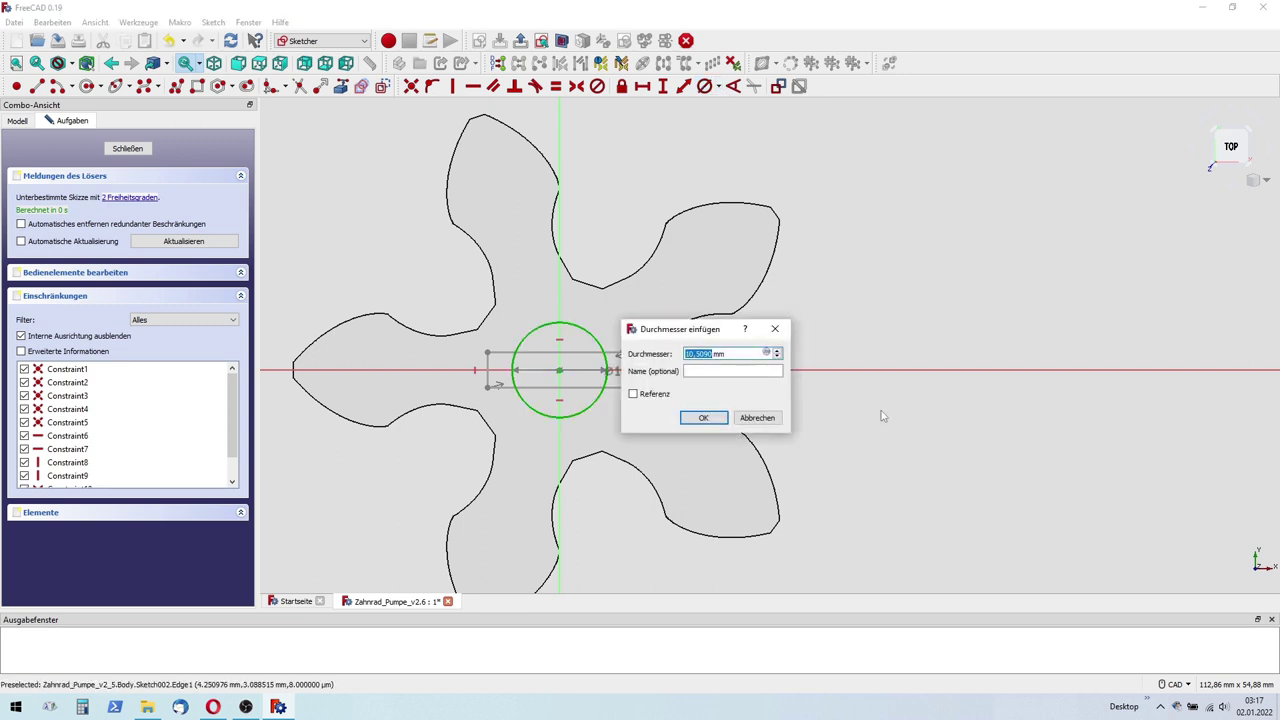
{"action": "key", "text": "Return"}
{"action": "left_click", "coordinate": [683, 86]}
{"action": "left_click", "coordinate": [575, 352]}
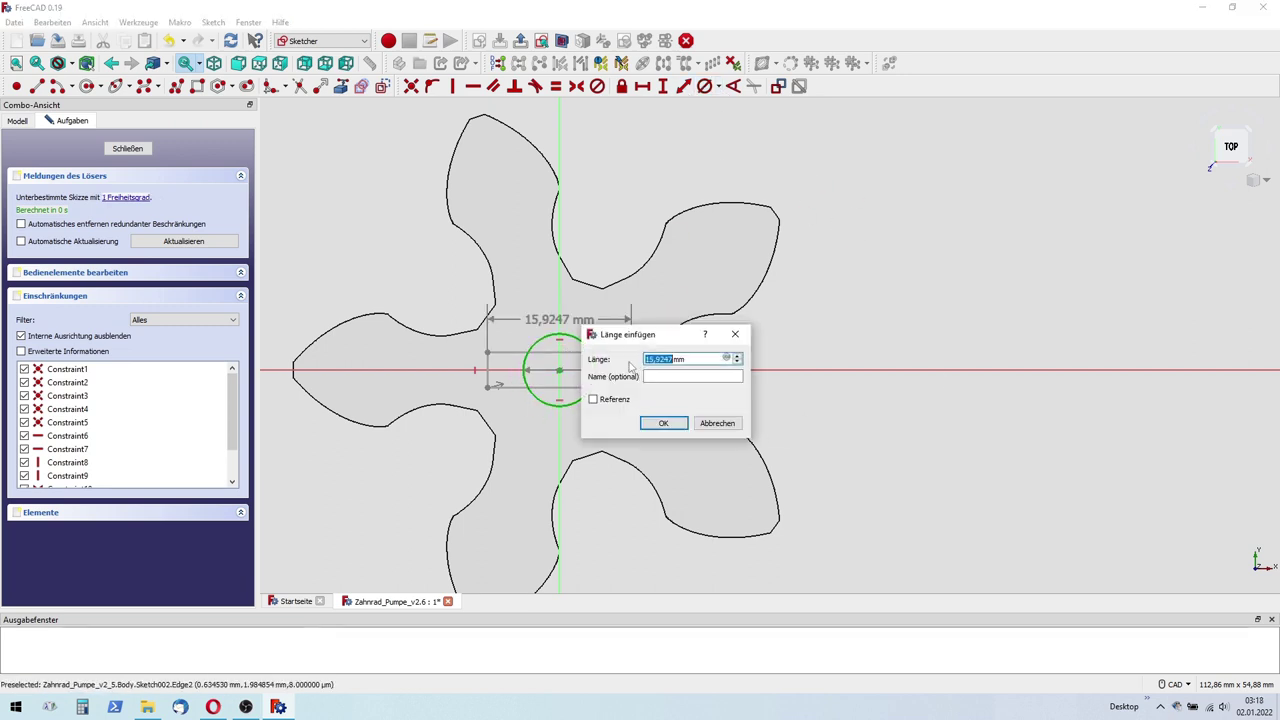
{"action": "type", "text": "13"}
{"action": "key", "text": "Return"}
{"action": "left_click", "coordinate": [500, 372]}
{"action": "type", "text": "3"}
{"action": "key", "text": "Return"}
Step: Trim the rectangle edges inside the circle and the circle arcs inside the slot
{"action": "scroll", "coordinate": [524, 384], "scroll_direction": "up", "scroll_amount": 3}
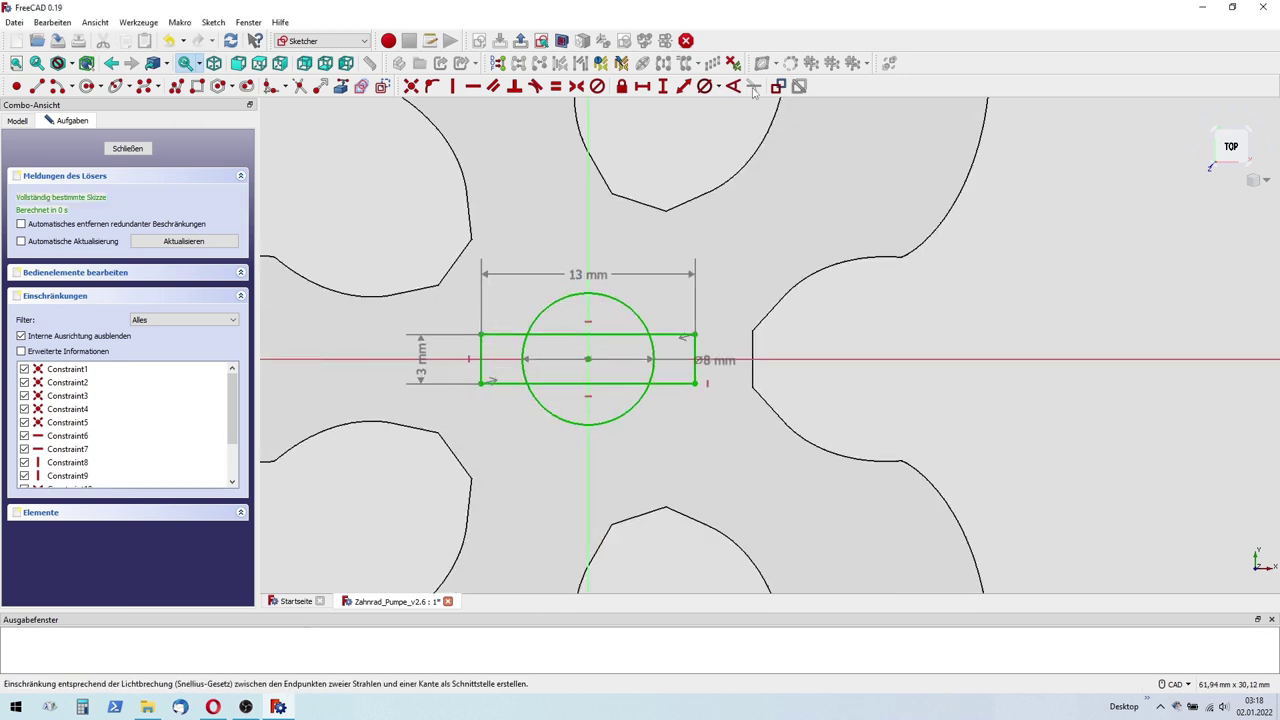
{"action": "left_click", "coordinate": [299, 86]}
{"action": "left_click", "coordinate": [560, 338]}
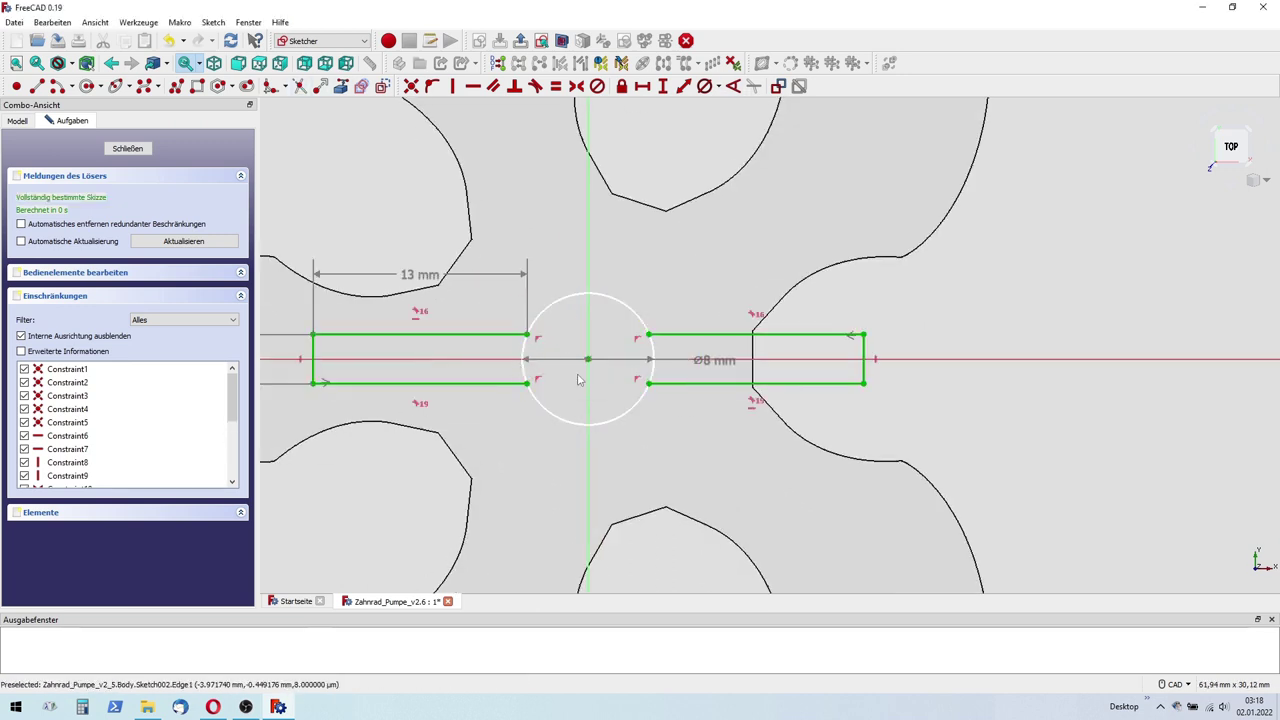
{"action": "left_click", "coordinate": [578, 380]}
{"action": "left_click", "coordinate": [649, 360]}
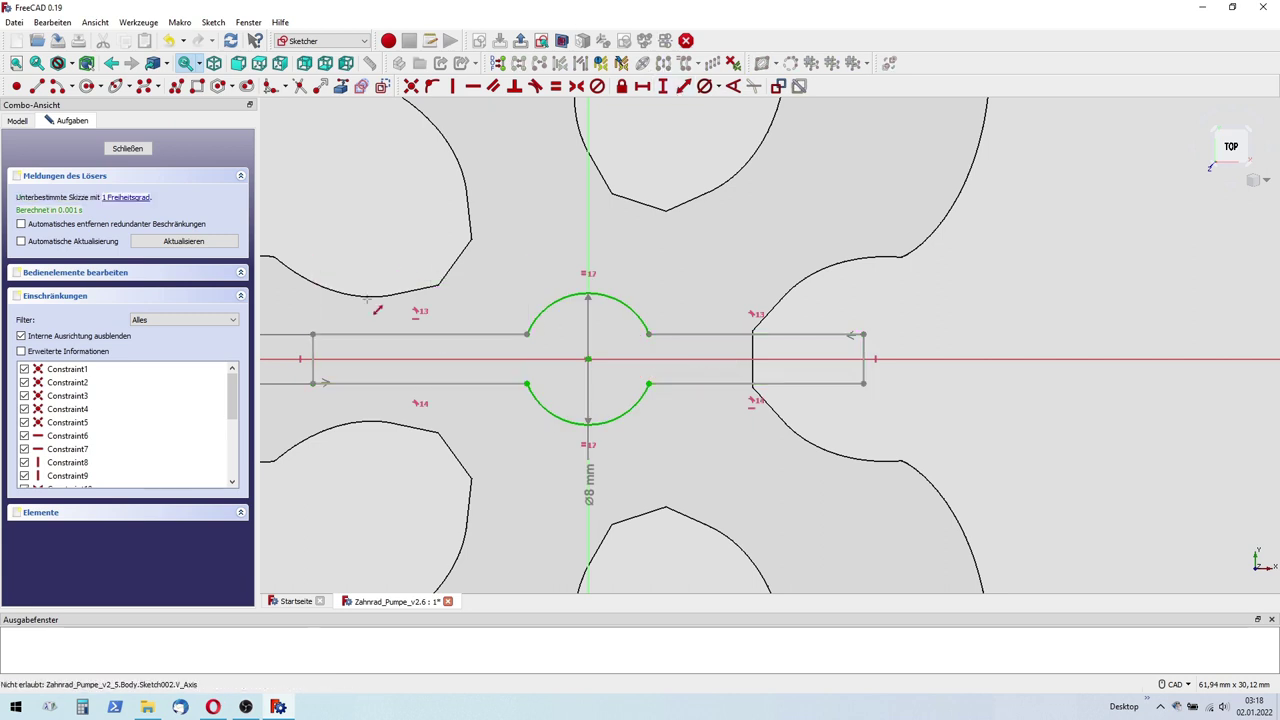
Step: Set the distance between the slot ends to 12 mm and close the shaft-hole sketch
{"action": "left_click", "coordinate": [313, 335]}
{"action": "left_click", "coordinate": [863, 335]}
{"action": "type", "text": "13"}
{"action": "key", "text": "Return"}
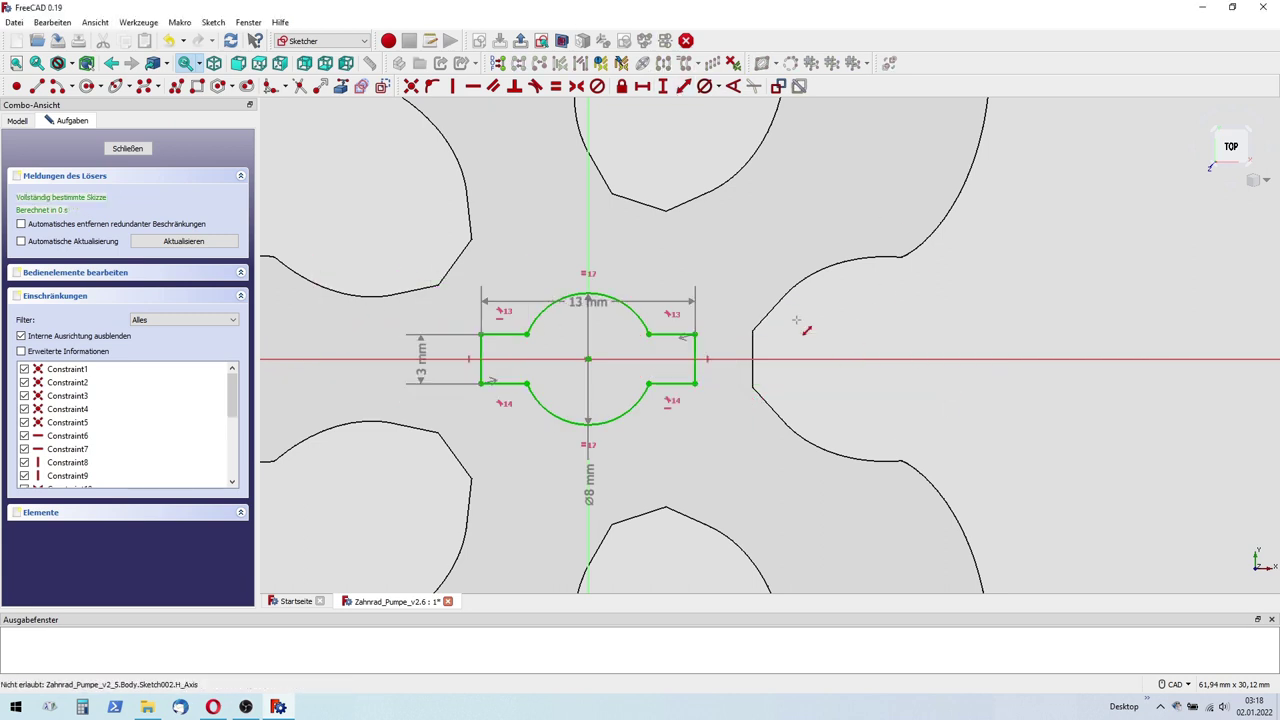
{"action": "double_click", "coordinate": [590, 301]}
{"action": "type", "text": "12"}
{"action": "key", "text": "Return"}
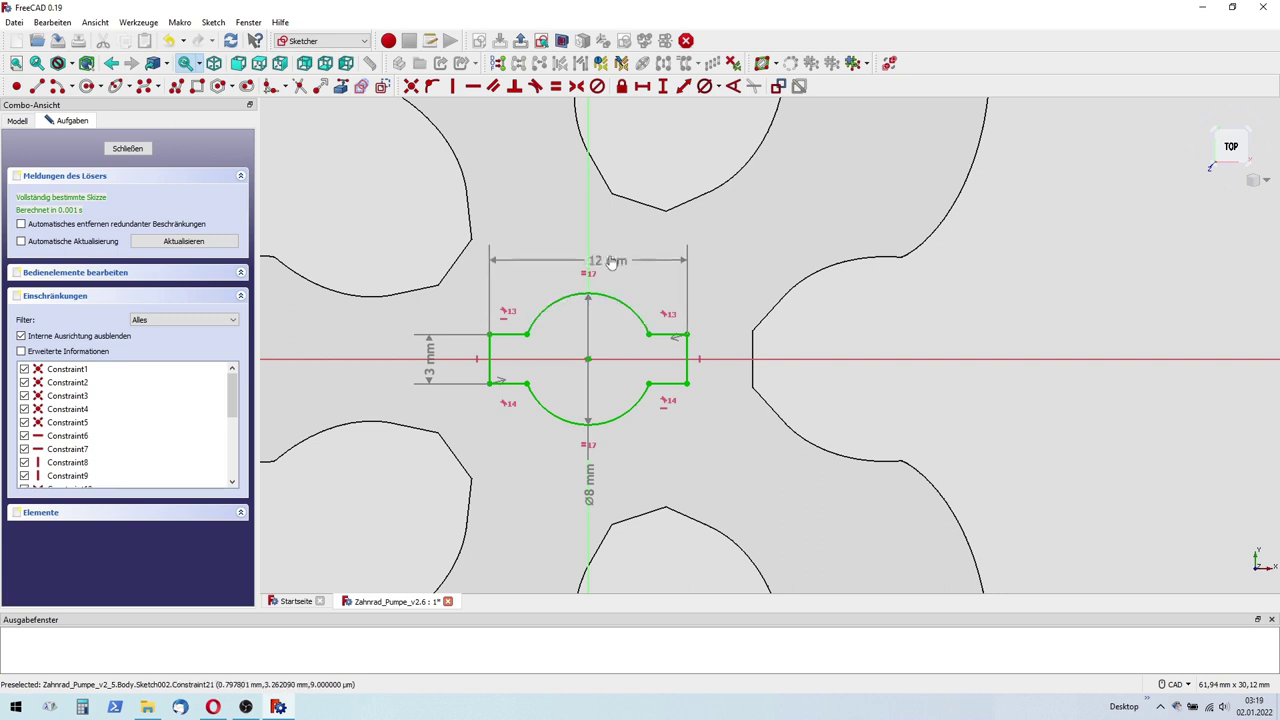
{"action": "scroll", "coordinate": [501, 349], "scroll_direction": "down", "scroll_amount": 1}
{"action": "scroll", "coordinate": [560, 350], "scroll_direction": "down", "scroll_amount": 1}
{"action": "left_click", "coordinate": [128, 149]}
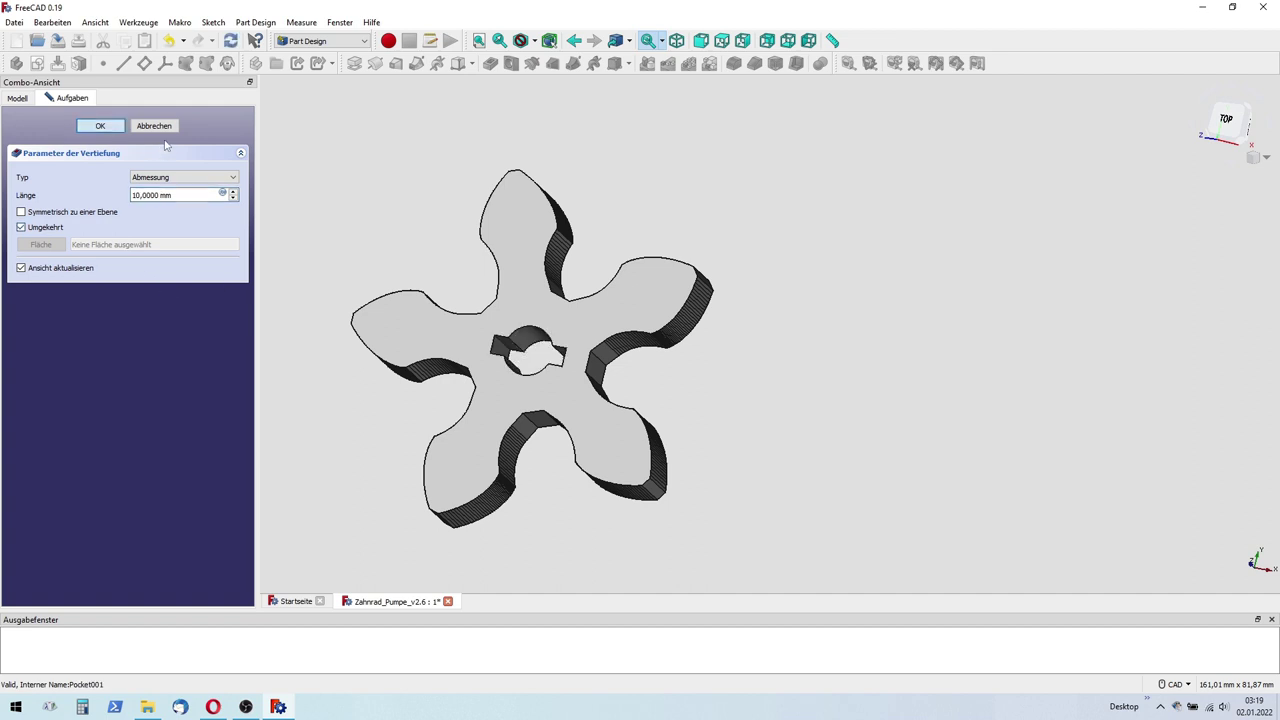
Step: Pocket the Ø8 mm hole and 12 × 3 mm slot reversed 10 mm; cancel Save As
{"action": "left_click", "coordinate": [98, 127]}
{"action": "middle_click_drag", "start_coordinate": [316, 316], "coordinate": [736, 183]}
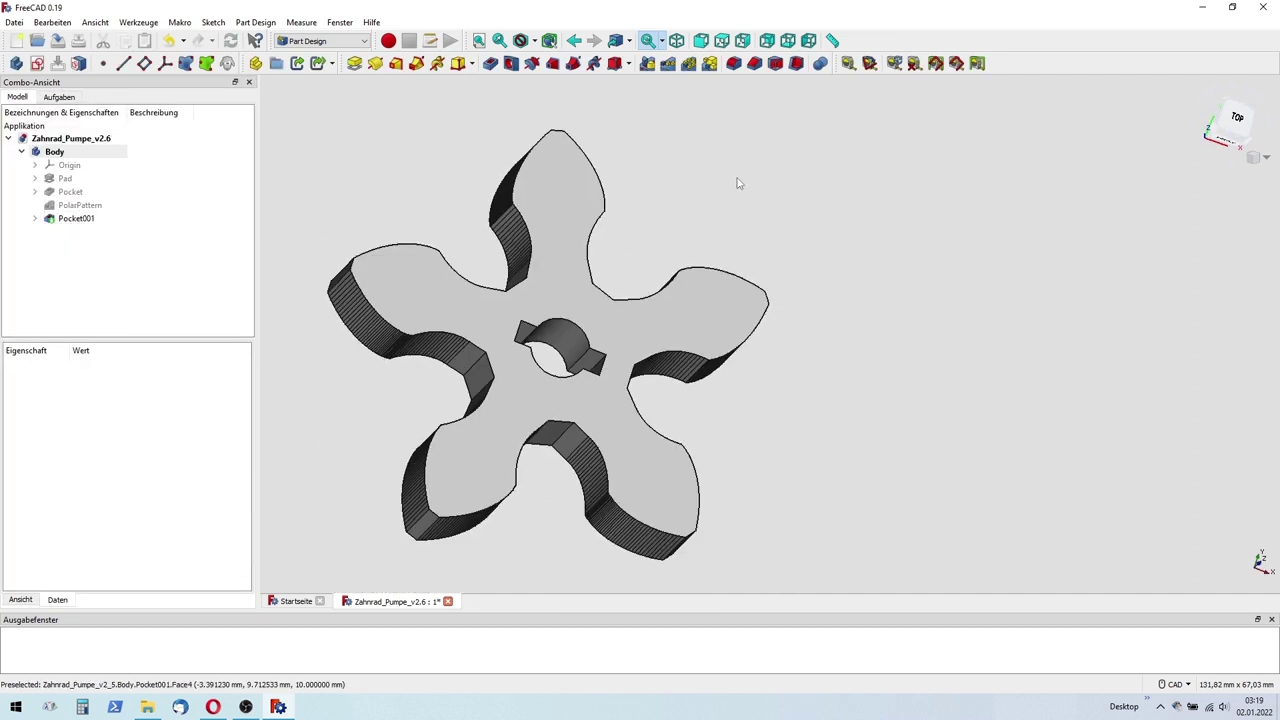
{"action": "left_click", "coordinate": [14, 22]}
{"action": "left_click", "coordinate": [60, 123]}
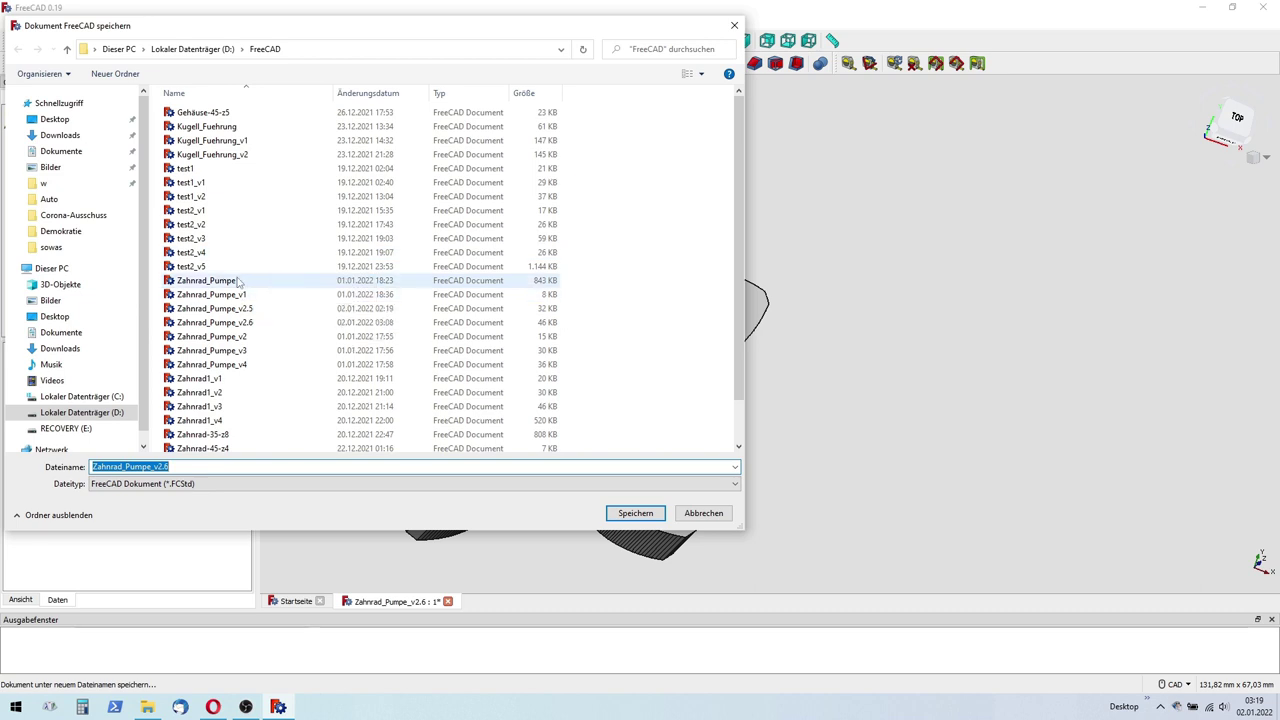
{"action": "left_click", "coordinate": [722, 514]}
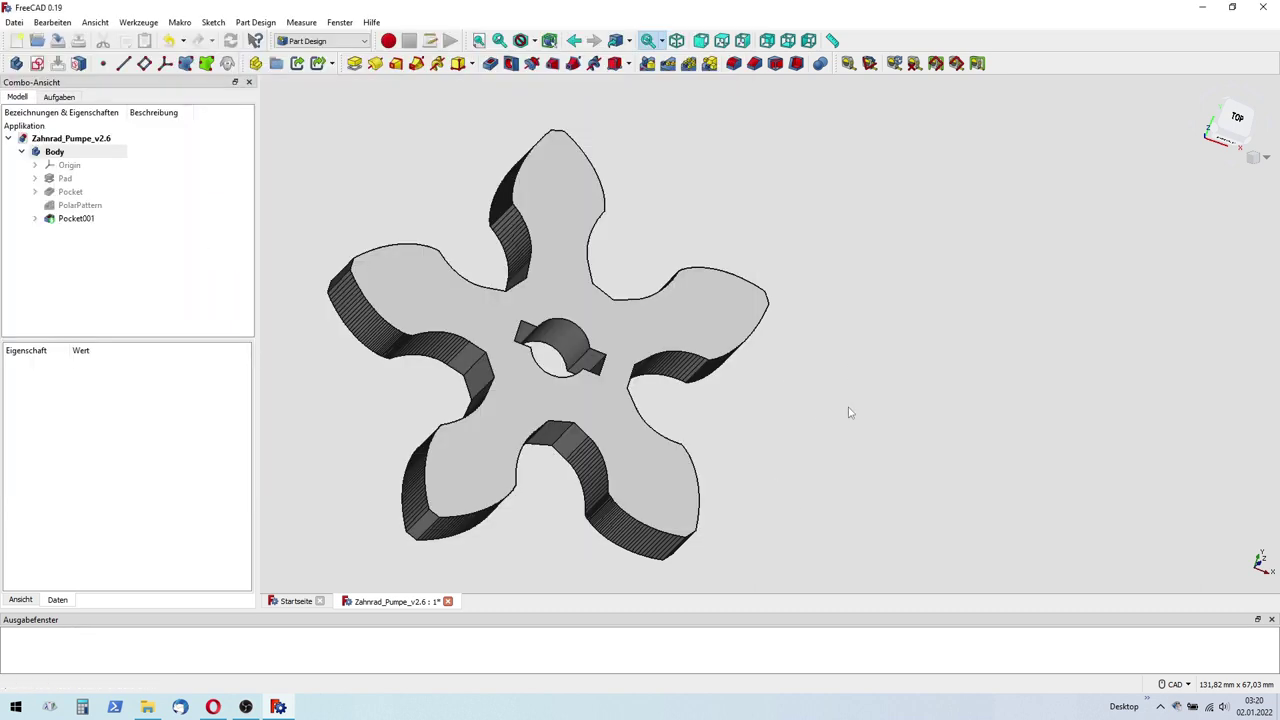
Step: Select the Body and start an STL export, then cancel the export dialog
{"action": "left_click", "coordinate": [55, 151]}
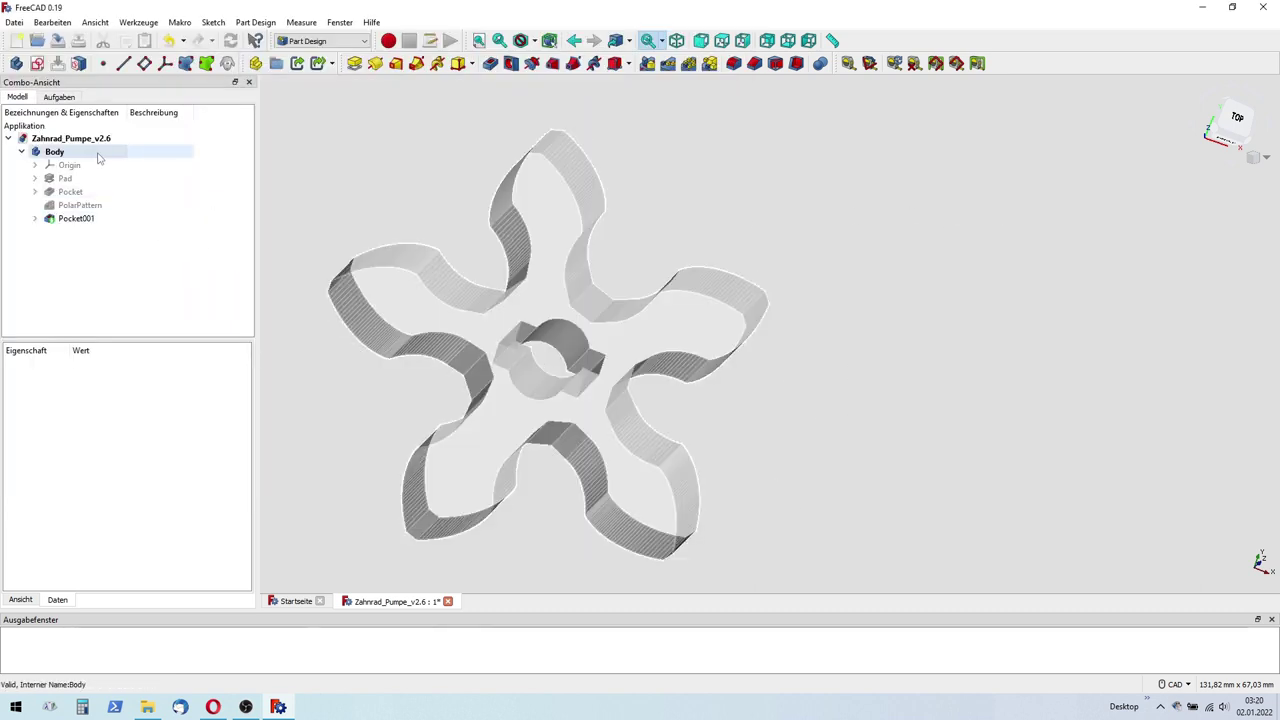
{"action": "left_click", "coordinate": [14, 22]}
{"action": "left_click", "coordinate": [45, 203]}
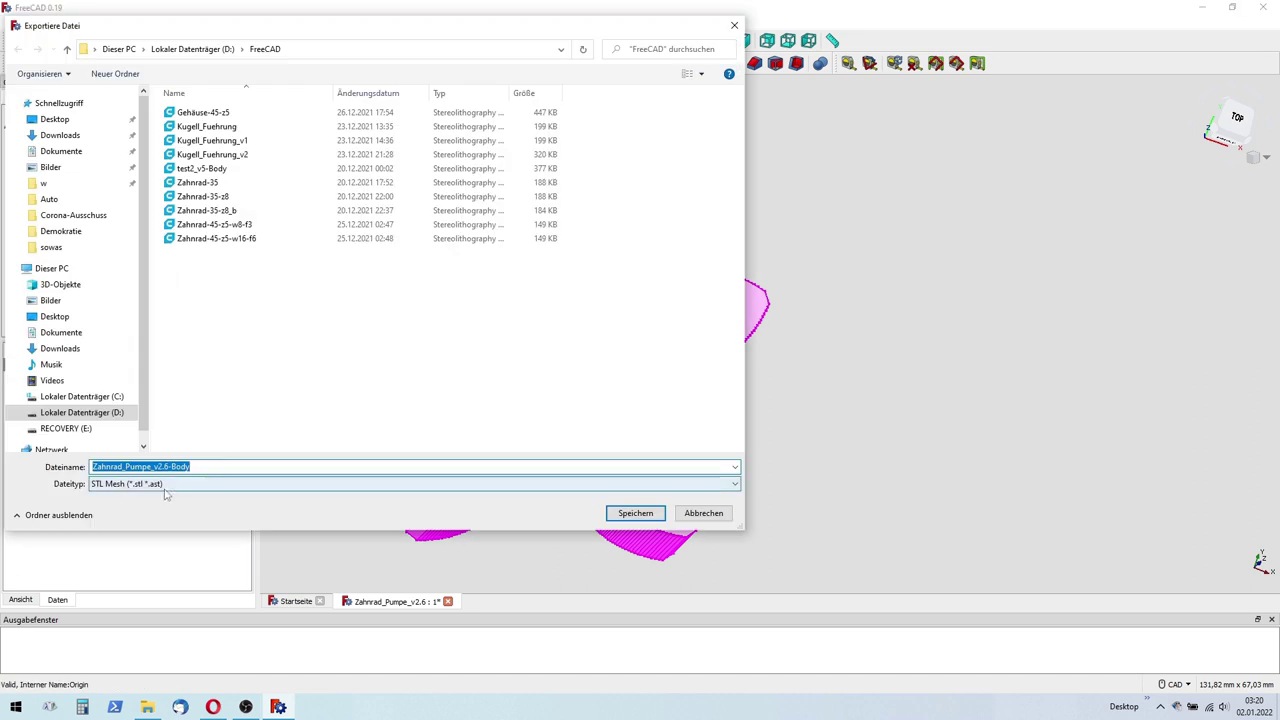
{"action": "left_click", "coordinate": [704, 513]}
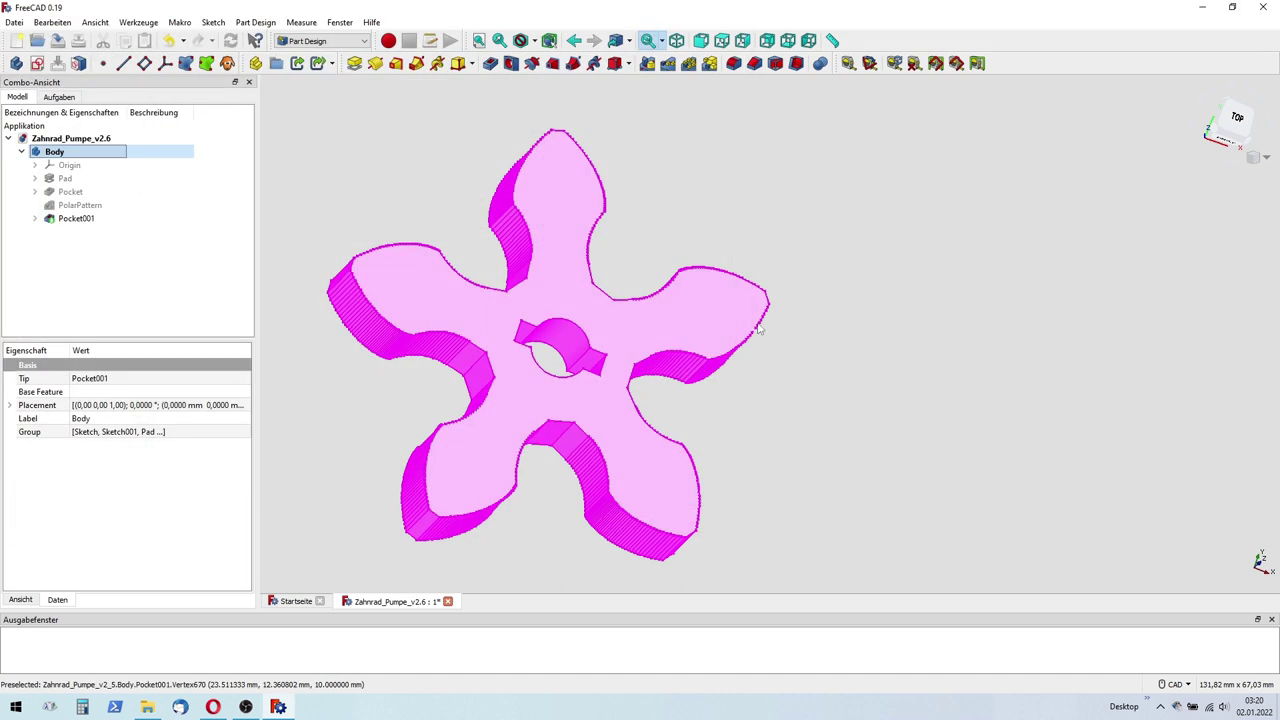